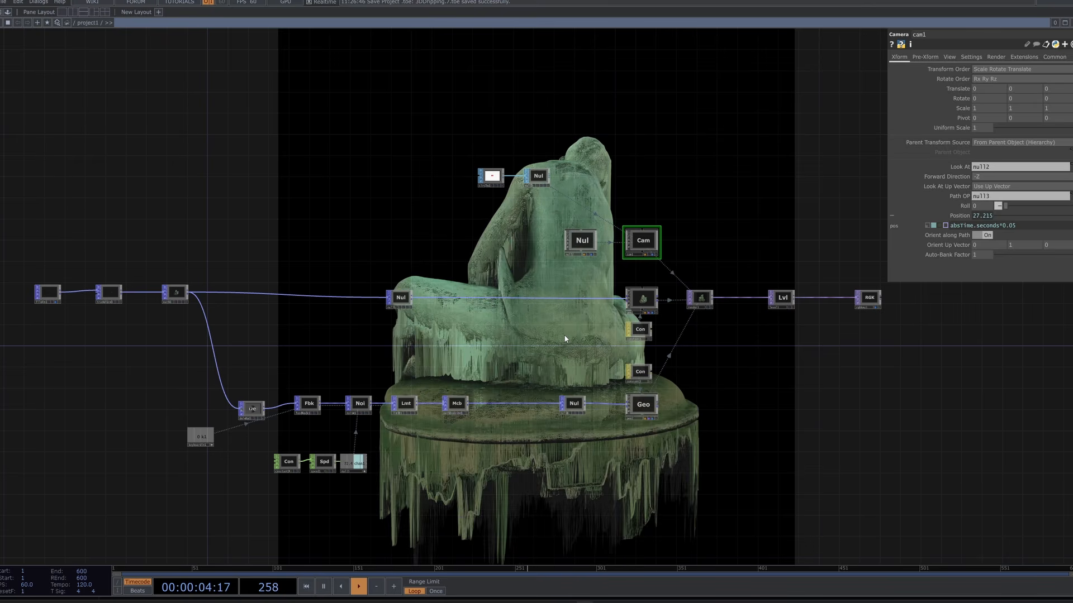
# - Examine the finished dripping statue network, from the file input and delete-feedback-noise chain through to the geometry, camera and render operators
pyautogui.scroll(5, 300, 440)
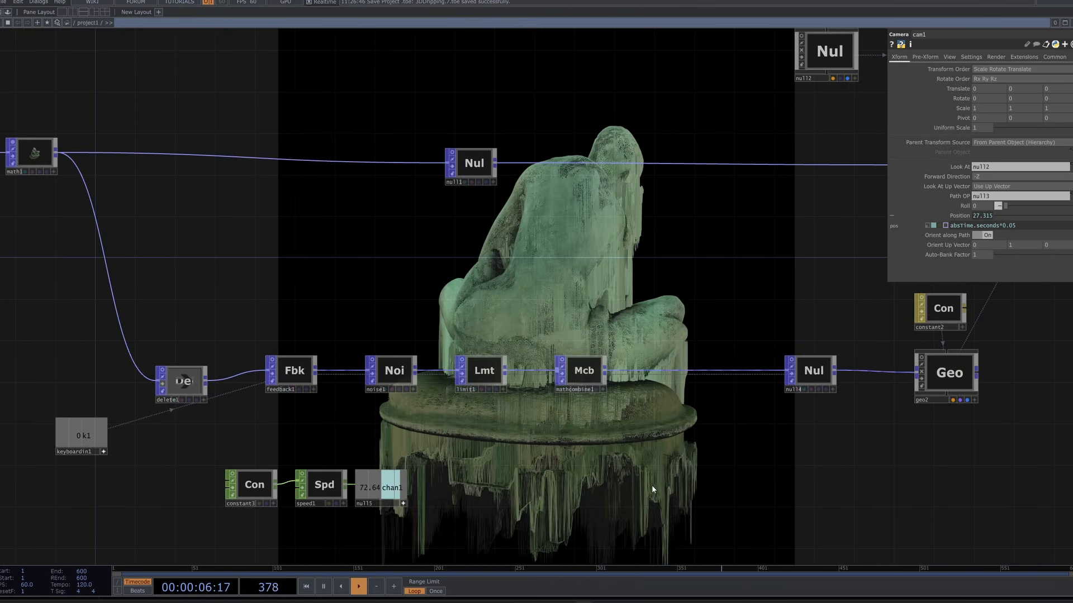
pyautogui.moveTo(652, 485); pyautogui.dragTo(645, 430)
pyautogui.scroll(-5, 645, 430)
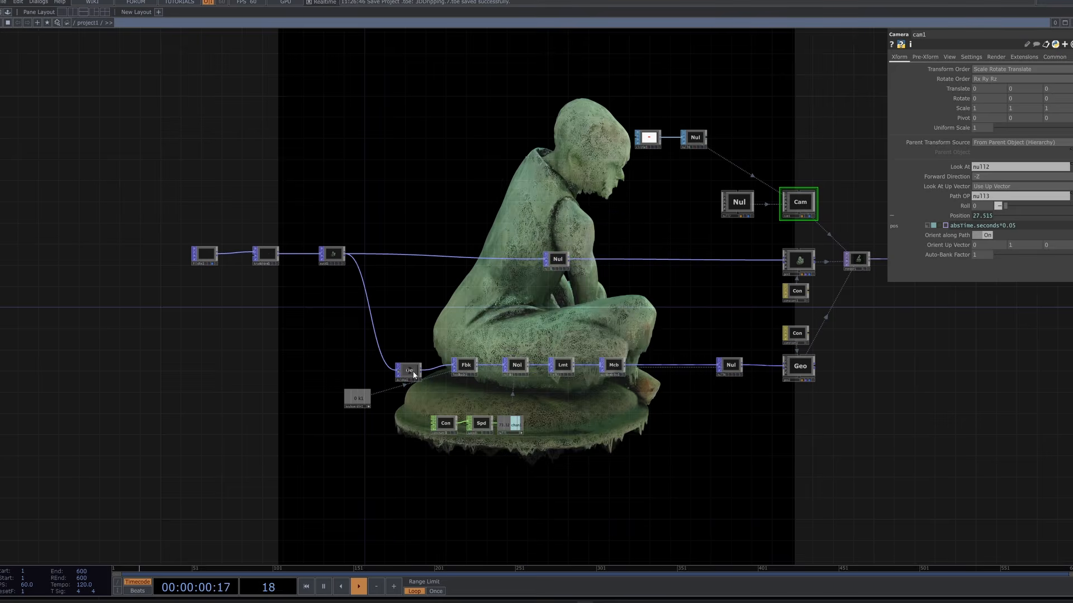
pyautogui.scroll(3, 399, 371)
pyautogui.moveTo(699, 369); pyautogui.dragTo(534, 358)
pyautogui.scroll(-3, 398, 324)
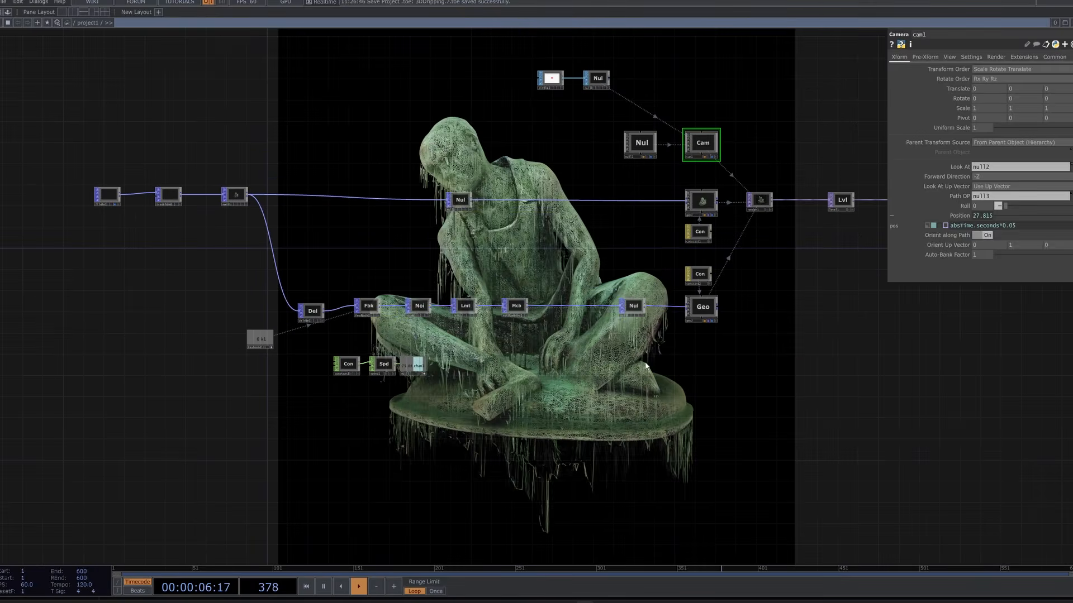
pyautogui.scroll(5, 304, 309)
pyautogui.moveTo(414, 277); pyautogui.dragTo(86, 244)
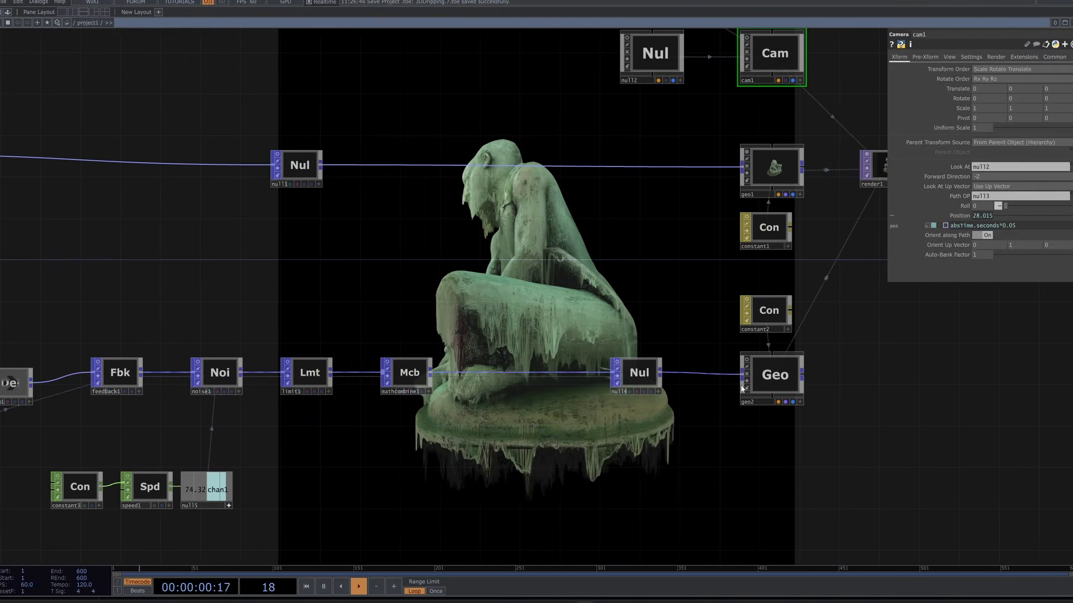
pyautogui.moveTo(552, 313); pyautogui.dragTo(696, 327)
pyautogui.scroll(-2, 696, 326)
pyautogui.scroll(-4, 537, 300)
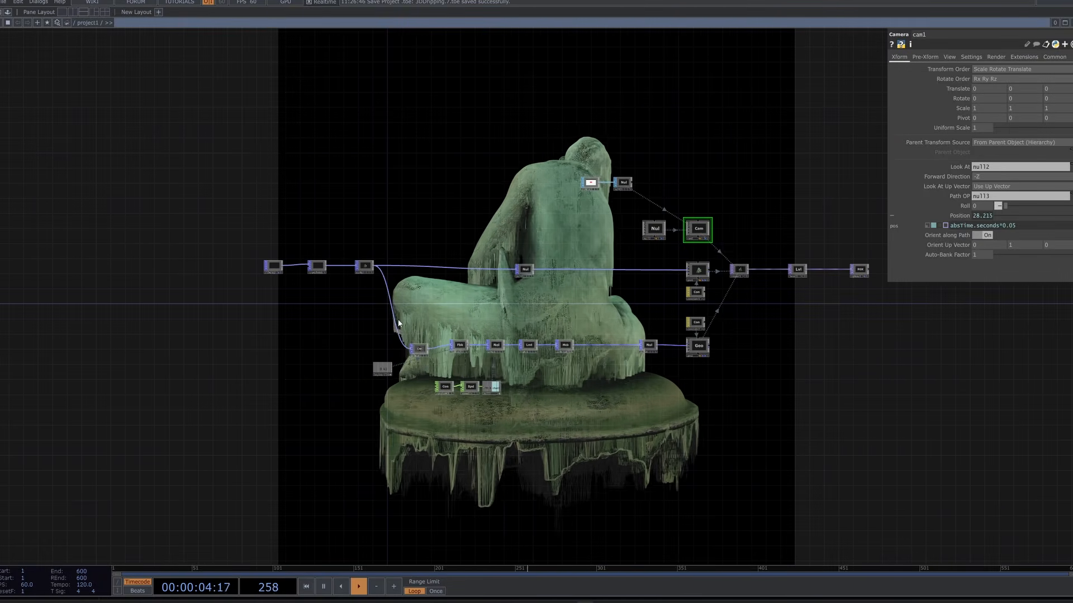
pyautogui.scroll(4, 398, 326)
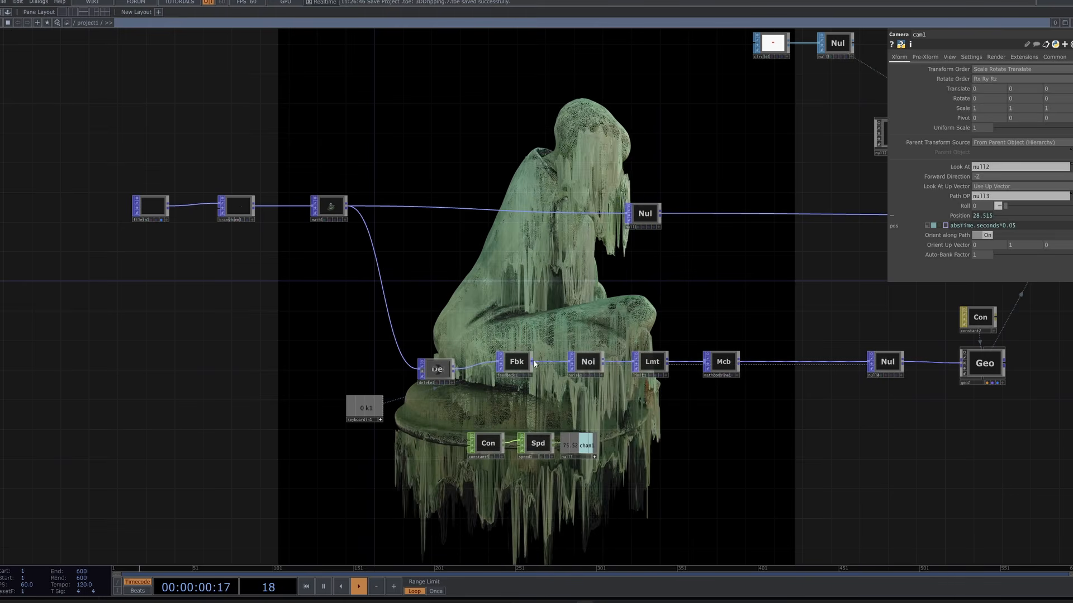
pyautogui.scroll(-5, 360, 308)
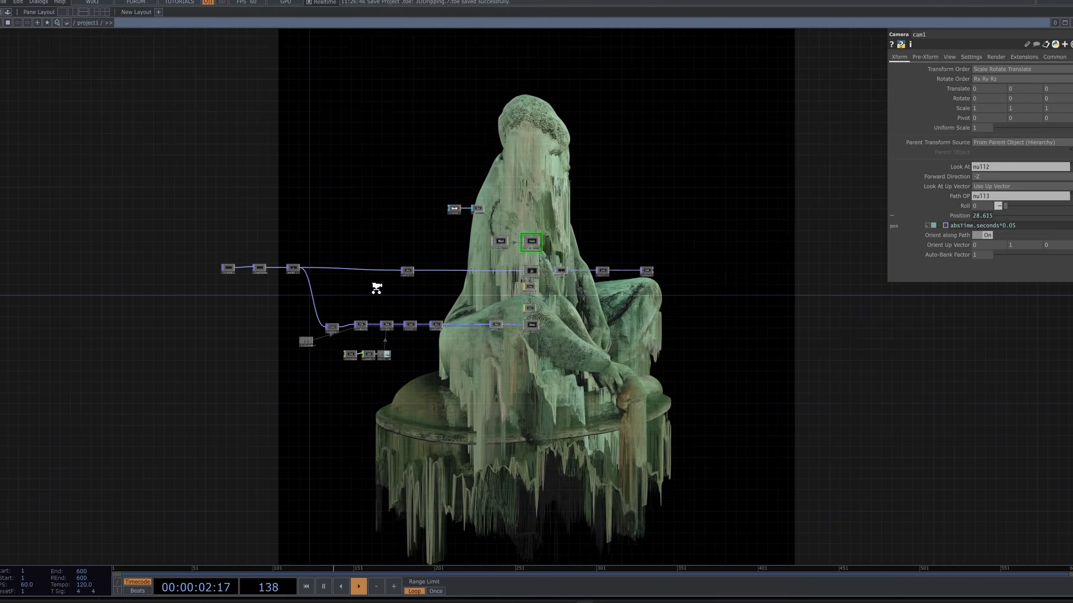
pyautogui.scroll(3, 372, 293)
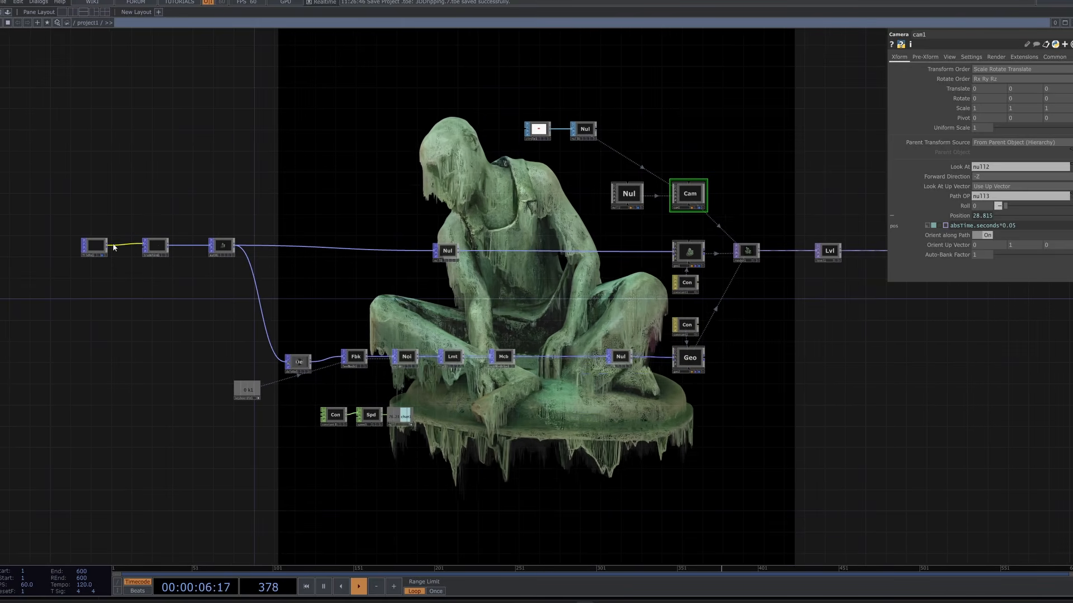
pyautogui.scroll(3, 262, 350)
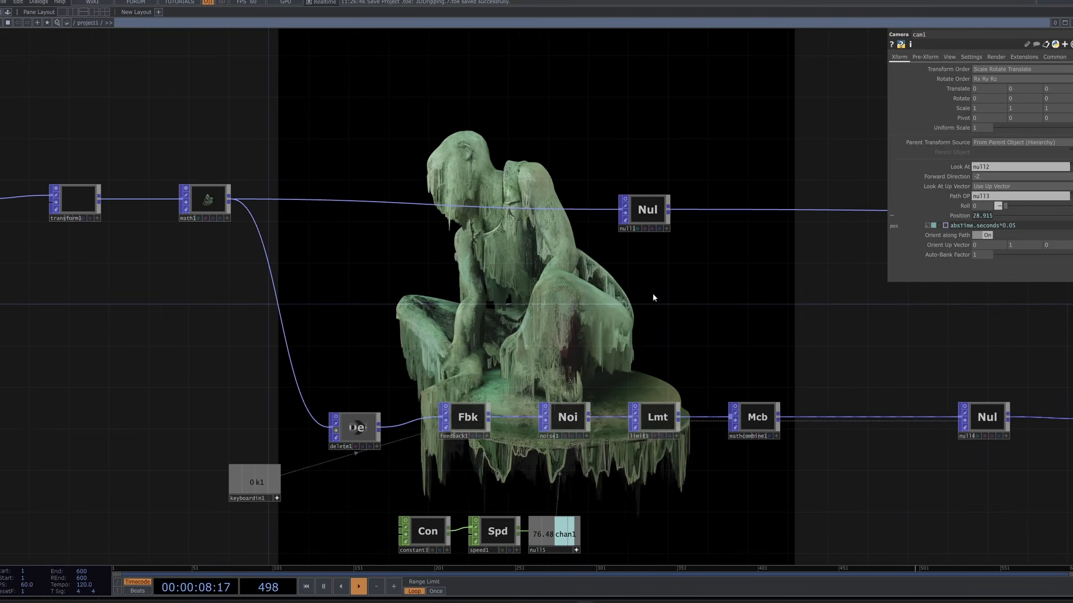
pyautogui.scroll(2, 357, 449)
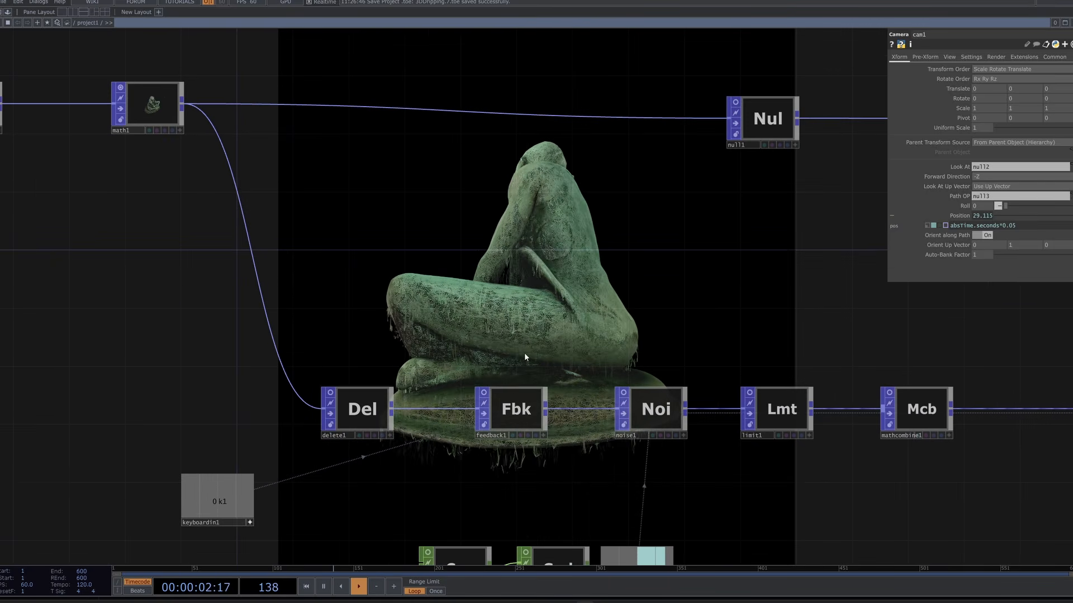
pyautogui.scroll(-3, 581, 428)
pyautogui.scroll(4, 458, 420)
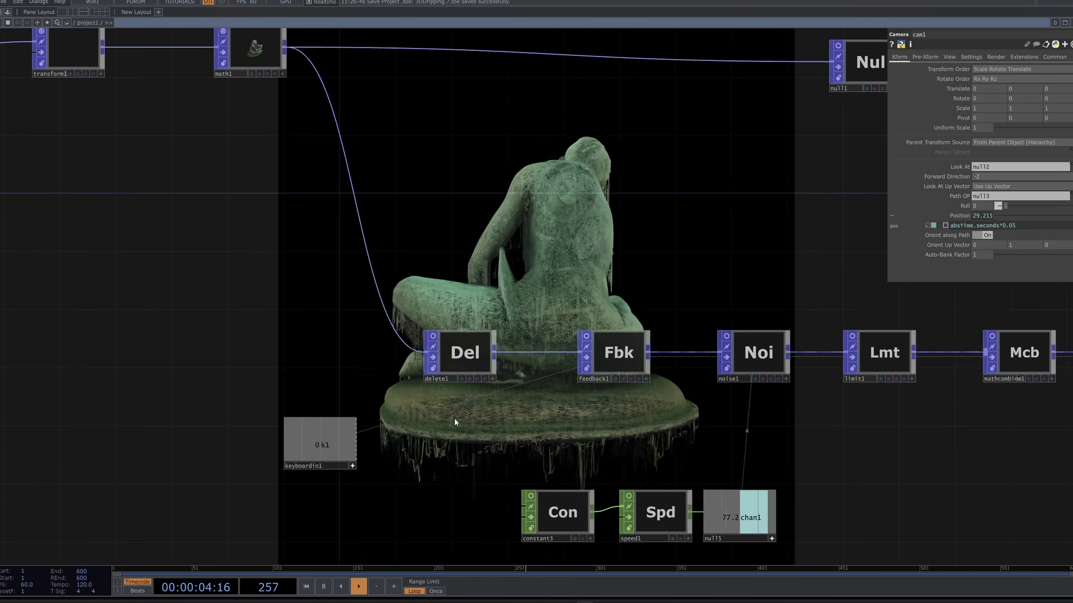
pyautogui.scroll(-6, 386, 232)
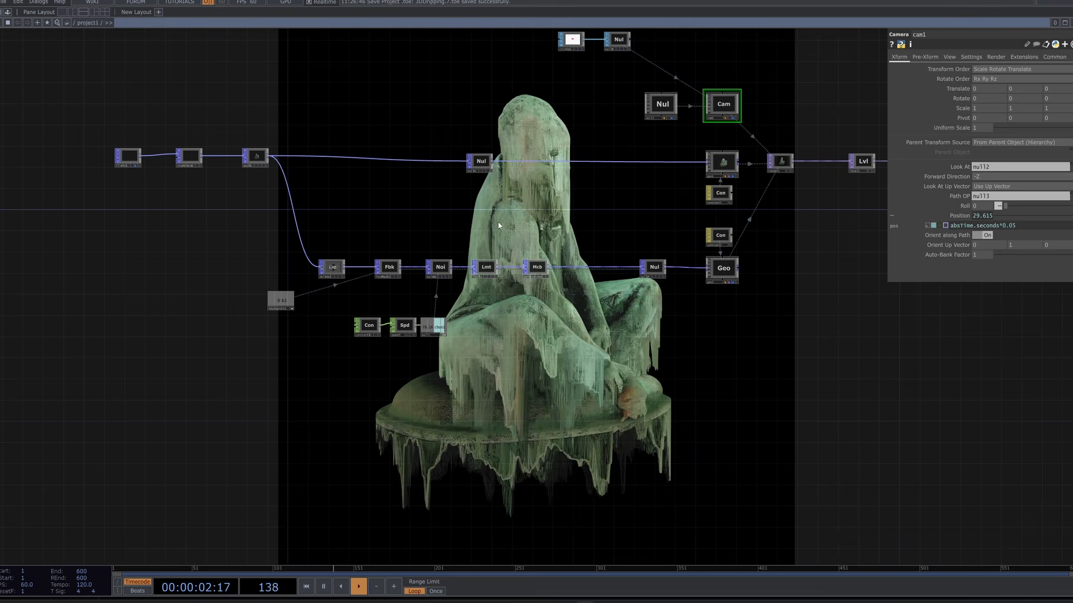
pyautogui.moveTo(576, 190); pyautogui.dragTo(536, 194)
pyautogui.moveTo(393, 210); pyautogui.dragTo(405, 227)
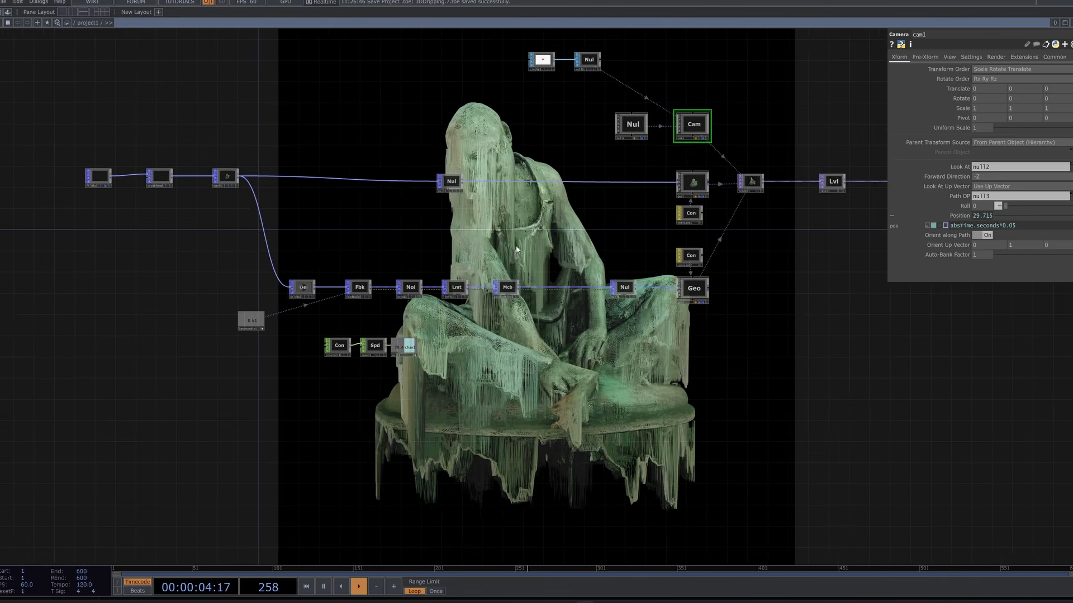
pyautogui.moveTo(534, 226); pyautogui.dragTo(576, 230)
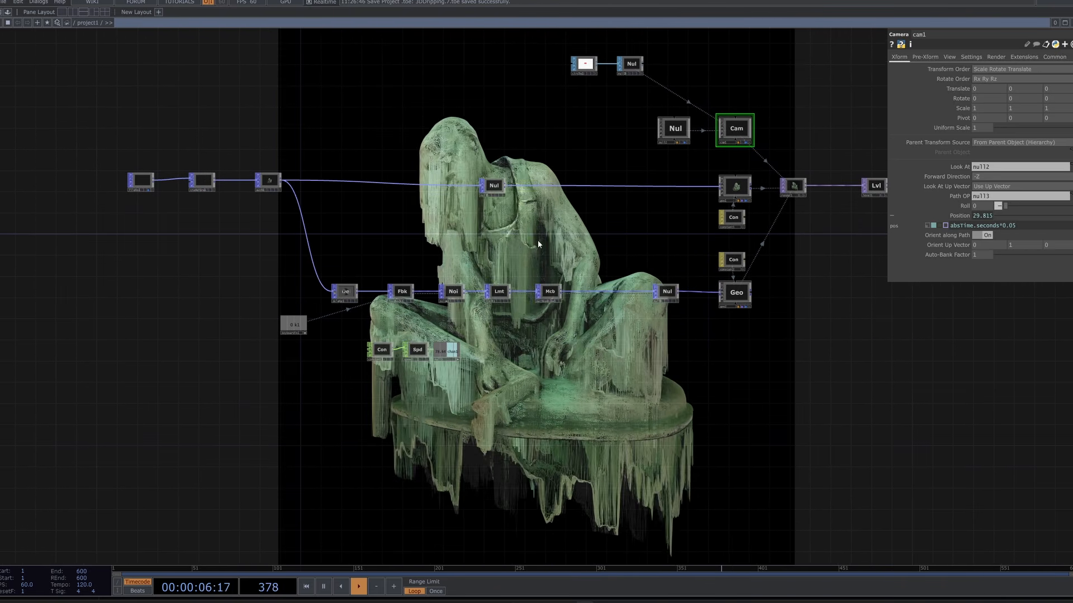
pyautogui.moveTo(457, 144); pyautogui.dragTo(467, 150)
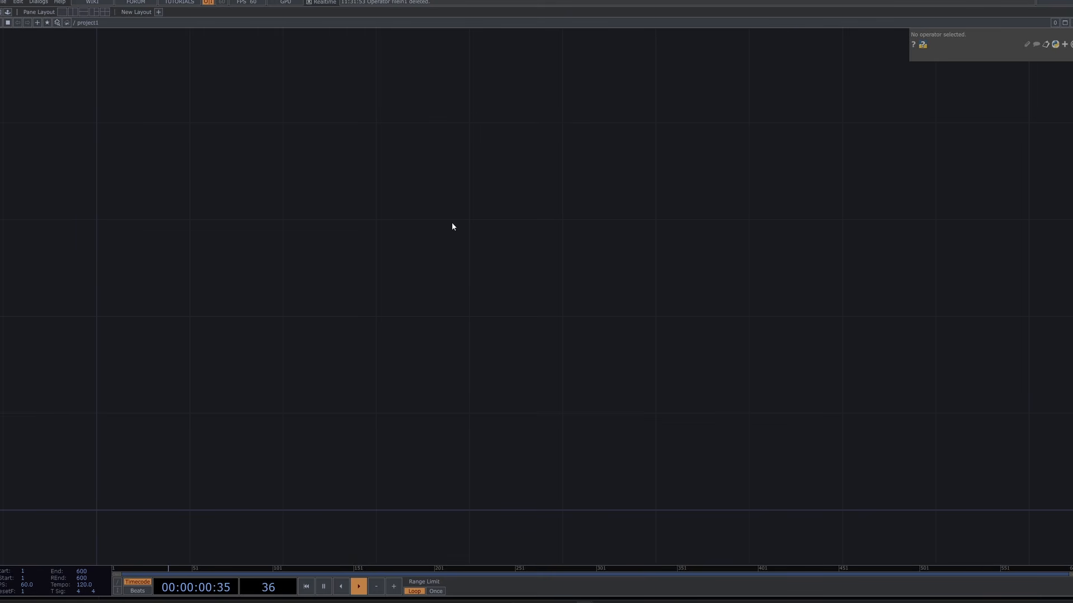
# - Add a File In POP that loads the statue geometry to the empty project network
pyautogui.press('Tab')
pyautogui.write('fil')
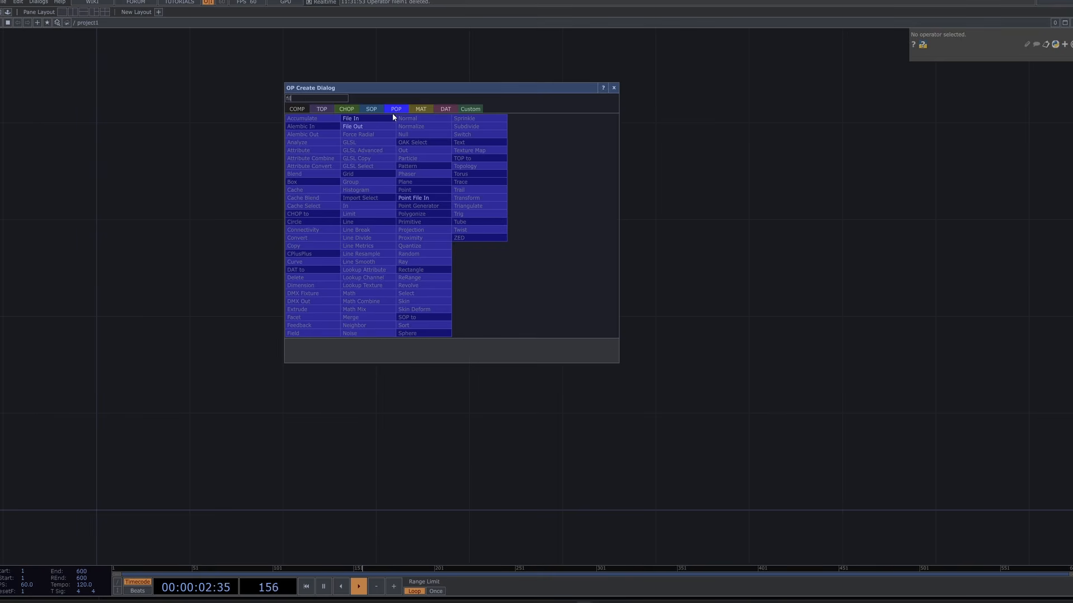
pyautogui.click(365, 118)
pyautogui.click(459, 295)
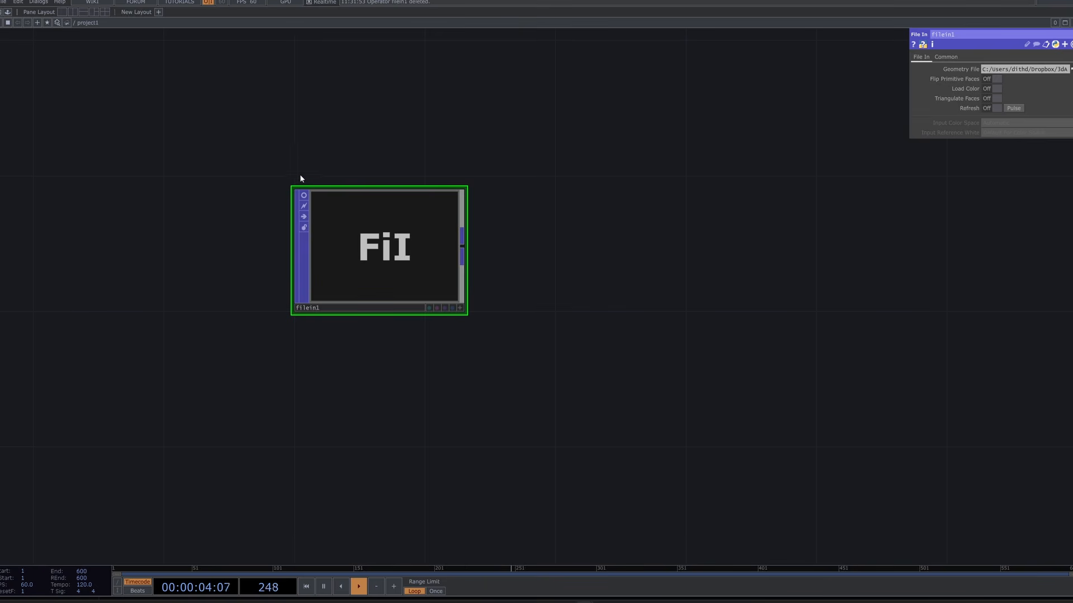
# - Turn on Load Color for the File In POP and inspect the operator's point and attribute information
pyautogui.scroll(5, 302, 190)
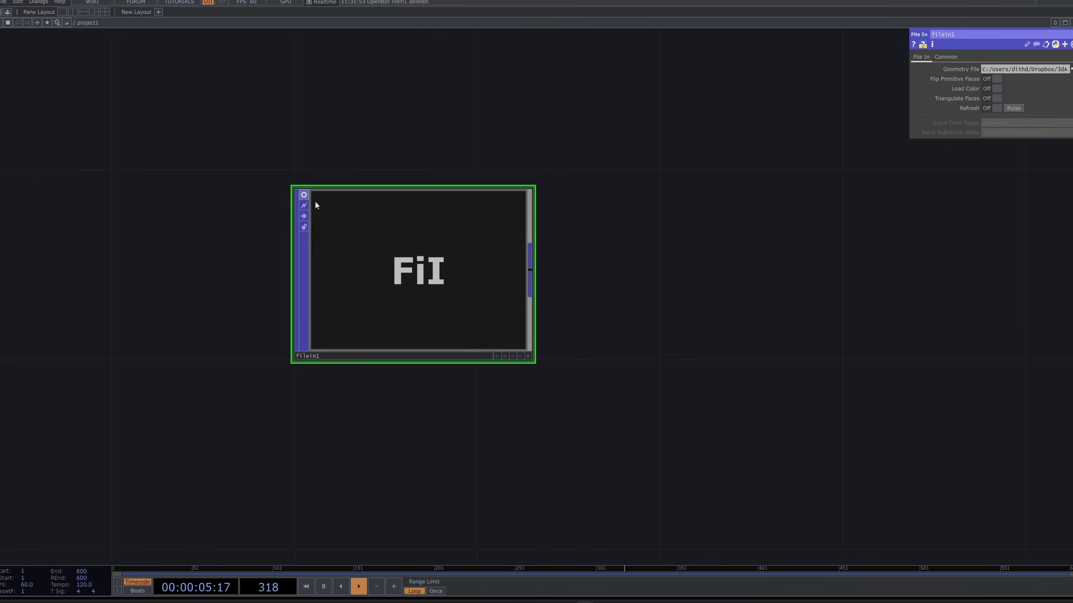
pyautogui.scroll(3, 587, 262)
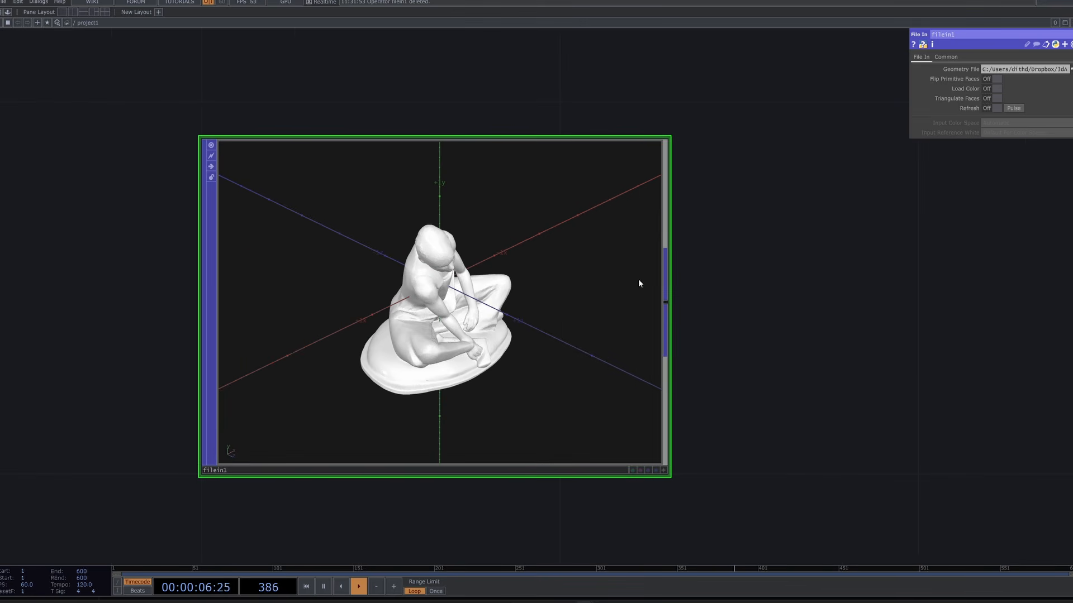
pyautogui.click(663, 471)
pyautogui.moveTo(531, 380); pyautogui.dragTo(419, 352)
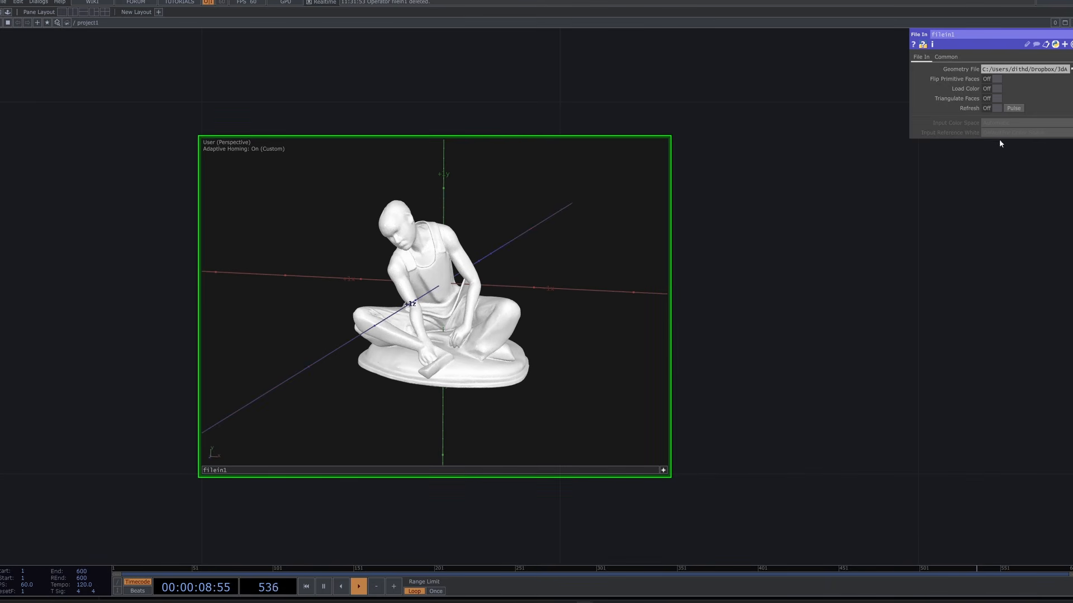
pyautogui.click(988, 89)
pyautogui.moveTo(558, 278); pyautogui.dragTo(422, 317)
pyautogui.middleClick(508, 318)
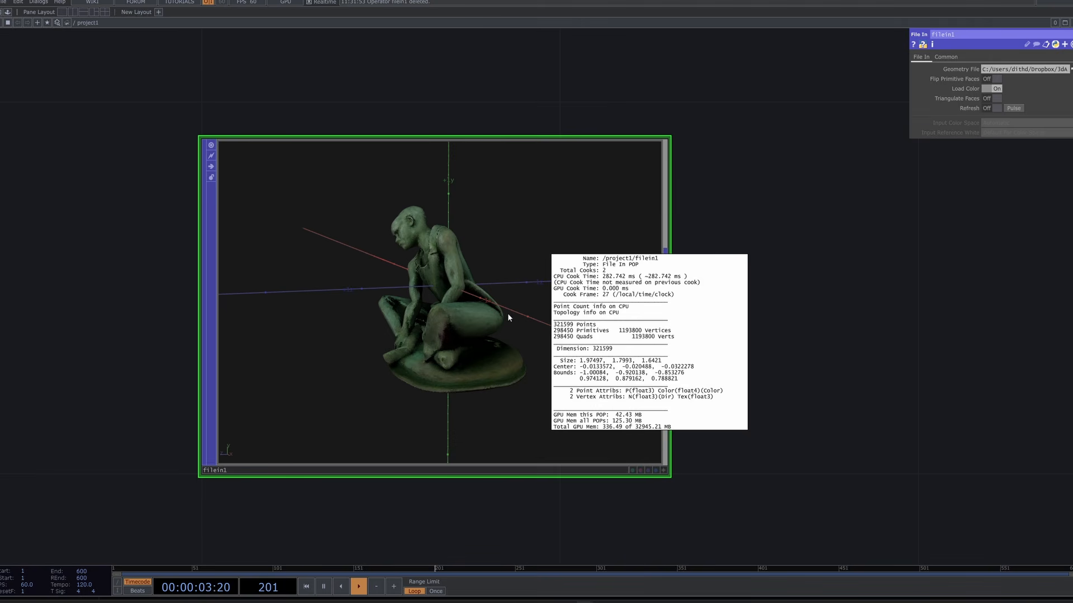
pyautogui.middleClick(489, 313)
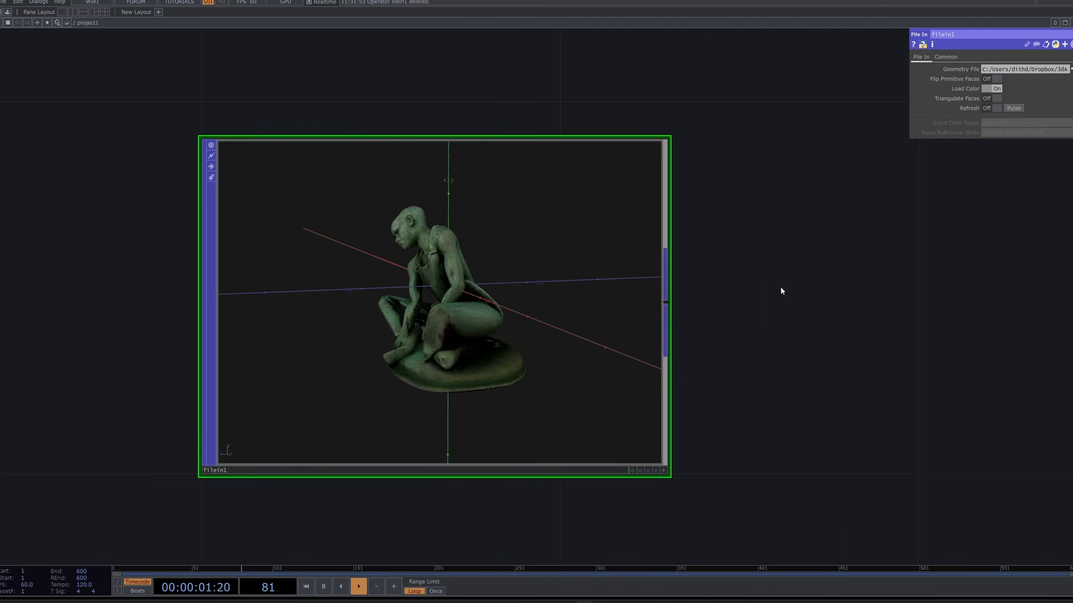
# - Examine the coloured statue from the front and close up in the File In POP's viewer
pyautogui.scroll(-5, 780, 287)
pyautogui.moveTo(728, 311); pyautogui.dragTo(386, 277)
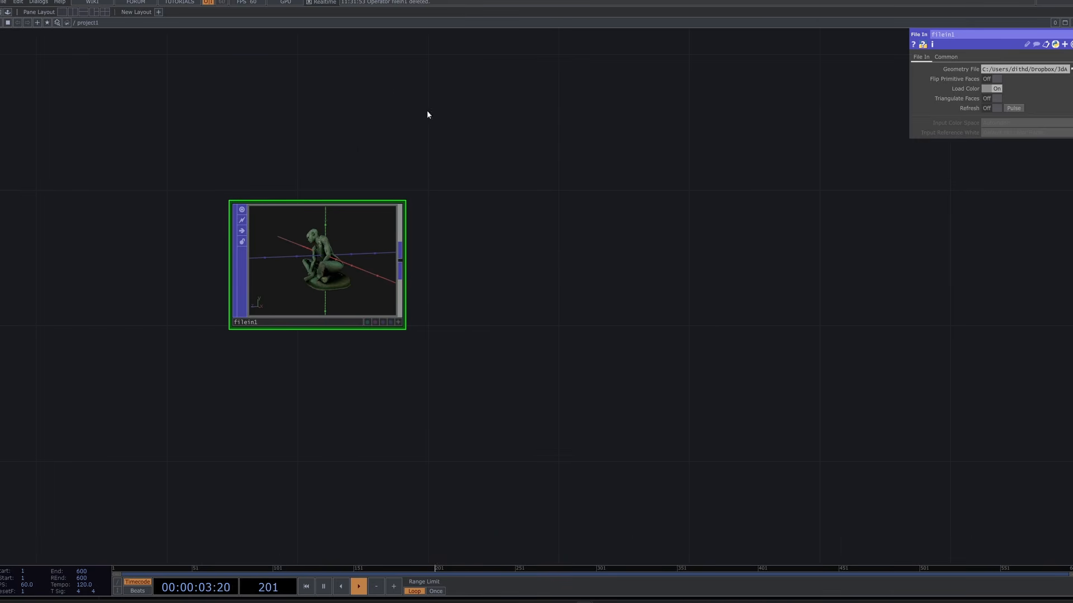
pyautogui.scroll(4, 371, 241)
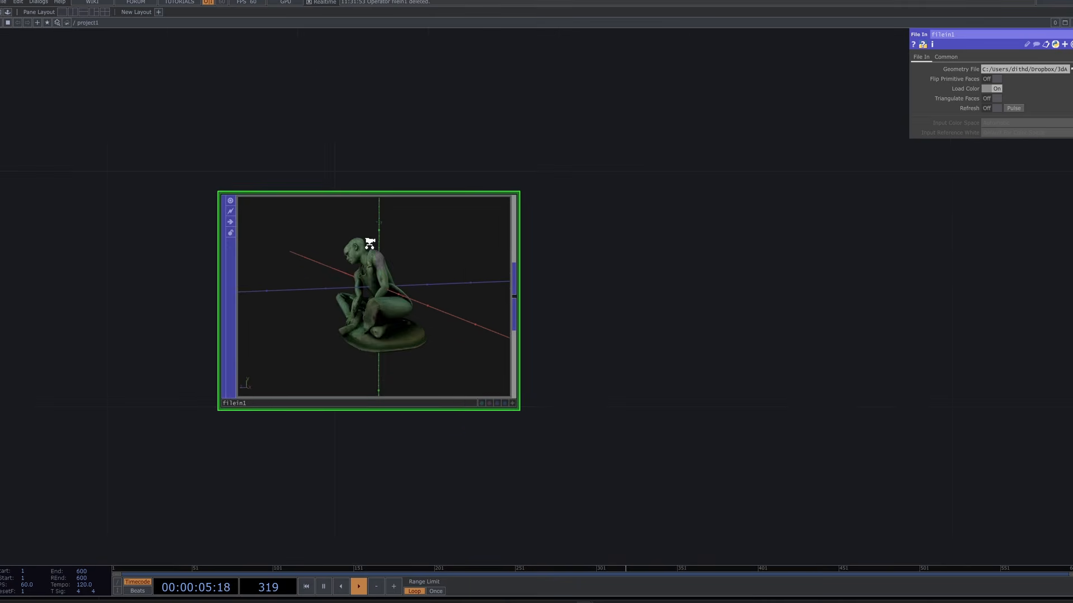
pyautogui.moveTo(595, 439); pyautogui.dragTo(475, 427)
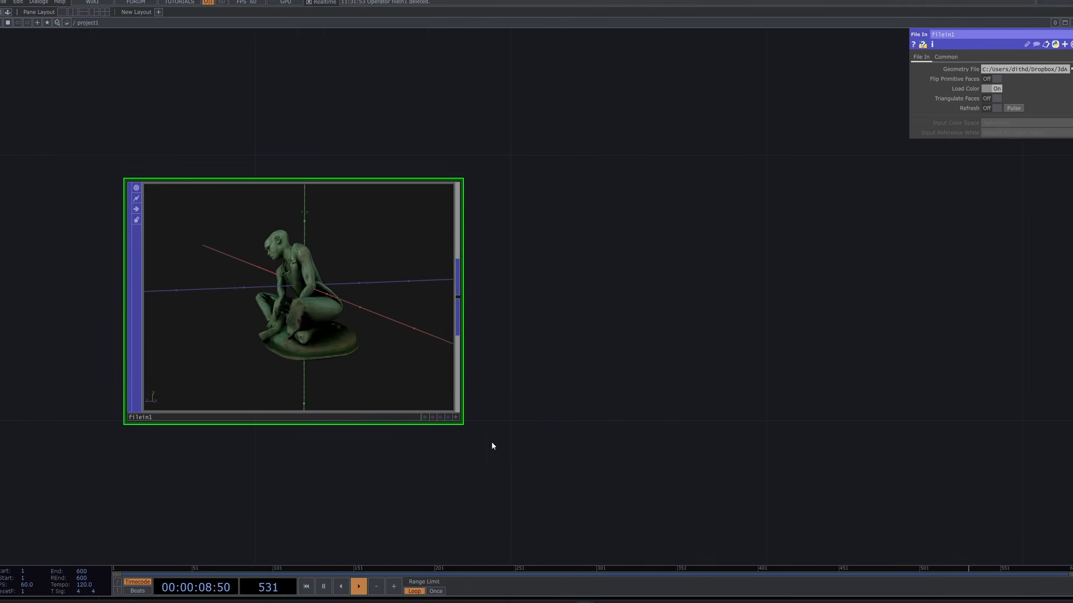
pyautogui.click(455, 417)
pyautogui.moveTo(419, 402); pyautogui.dragTo(306, 336)
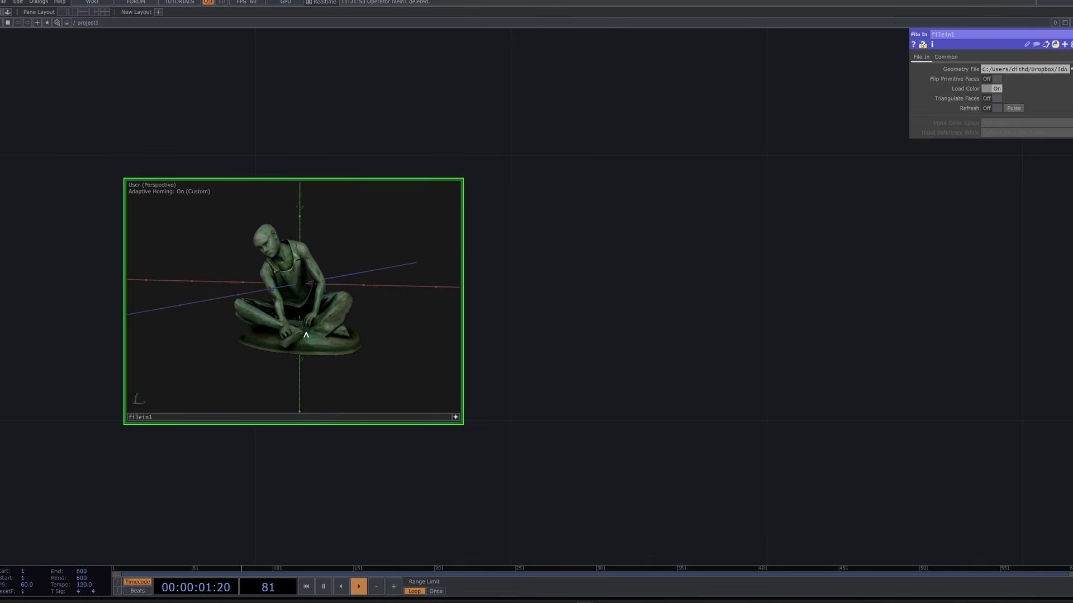
pyautogui.scroll(4, 273, 289)
pyautogui.moveTo(274, 289); pyautogui.dragTo(287, 292)
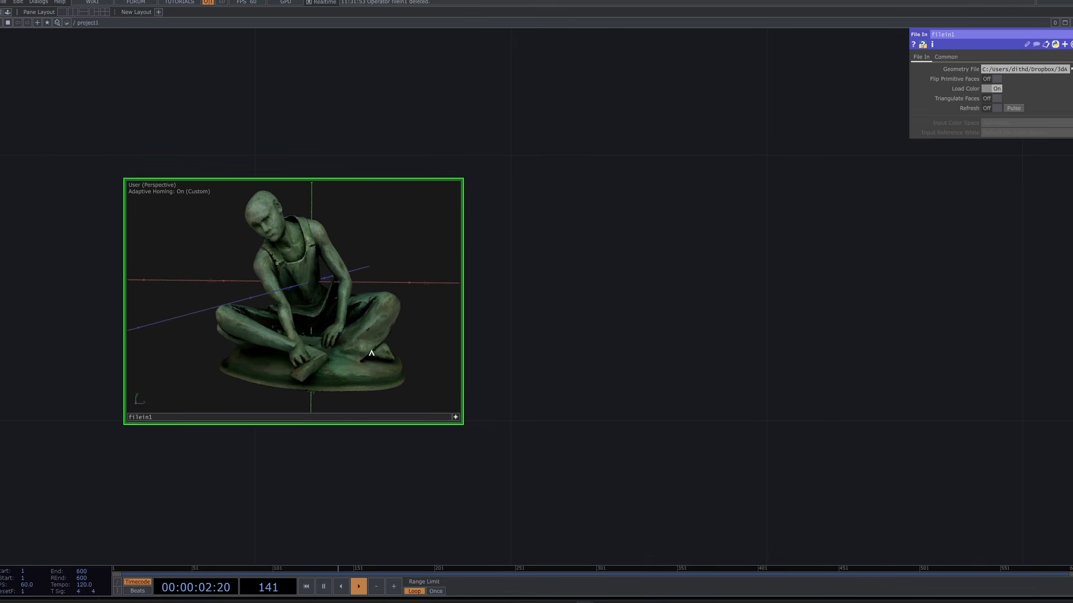
pyautogui.click(456, 417)
# - Add a Transform POP connected to the output of the File In POP
pyautogui.moveTo(605, 401); pyautogui.dragTo(532, 384)
pyautogui.scroll(-4, 579, 404)
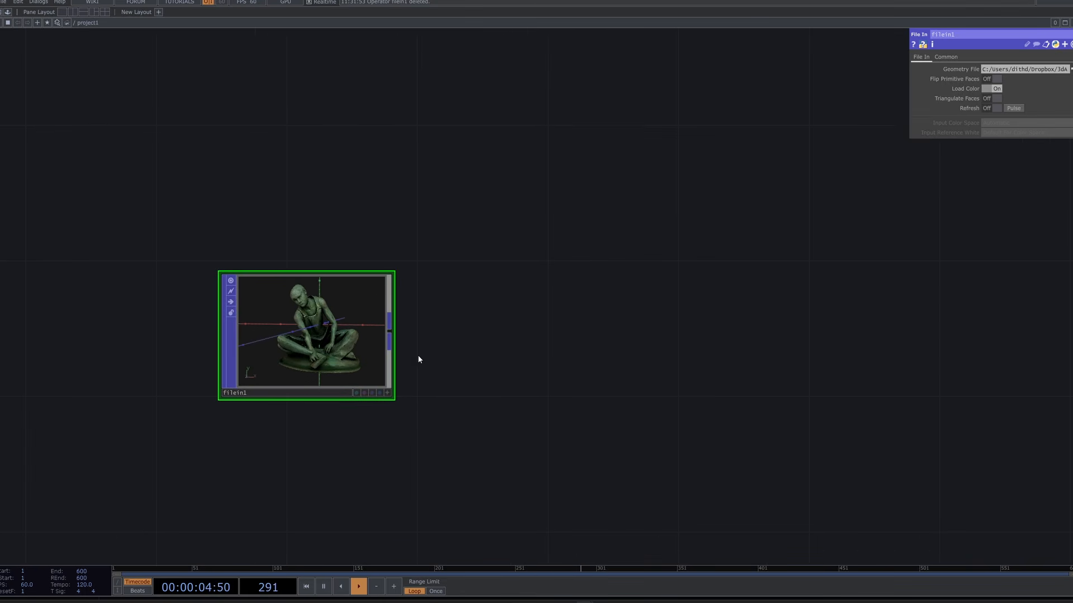
pyautogui.rightClick(391, 331)
pyautogui.write('tr')
pyautogui.click(414, 306)
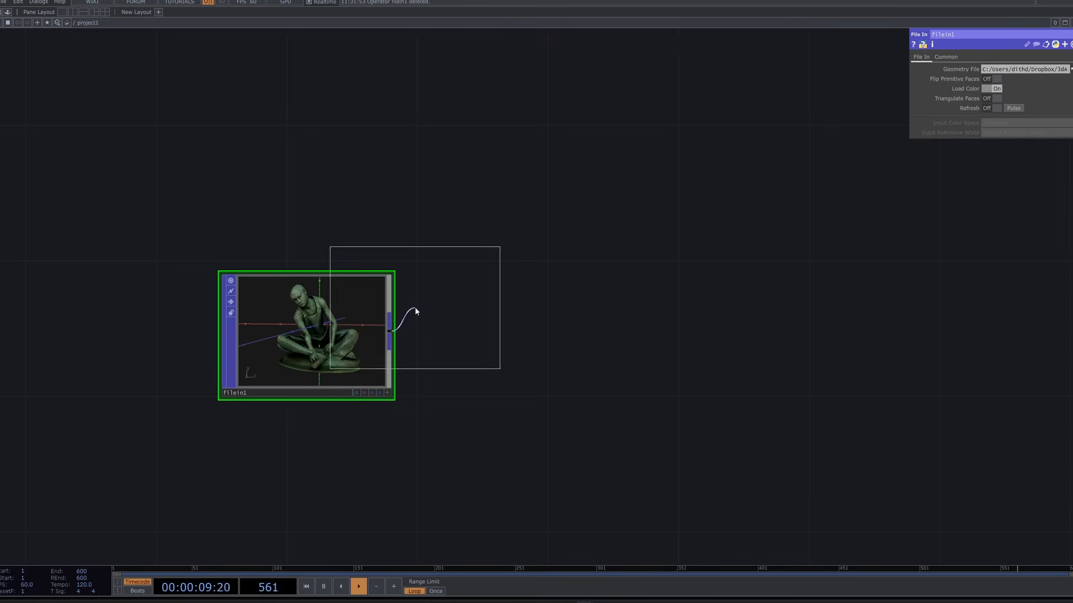
pyautogui.click(560, 336)
# - Raise the statue in the Transform POP by setting Translate Y to 0.2, checking its base against the origin
pyautogui.scroll(5, 631, 341)
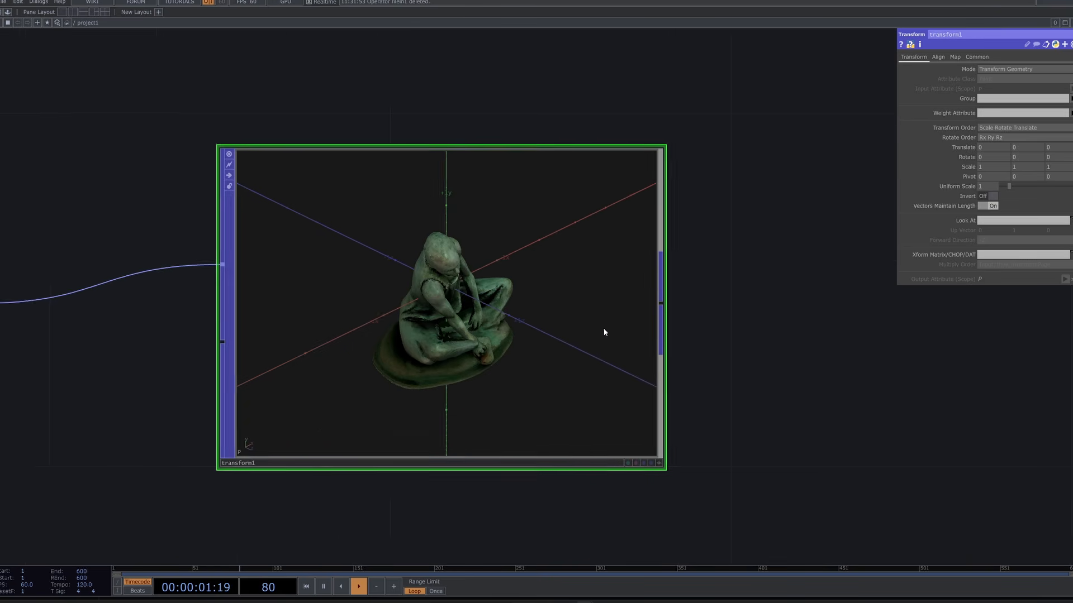
pyautogui.click(662, 470)
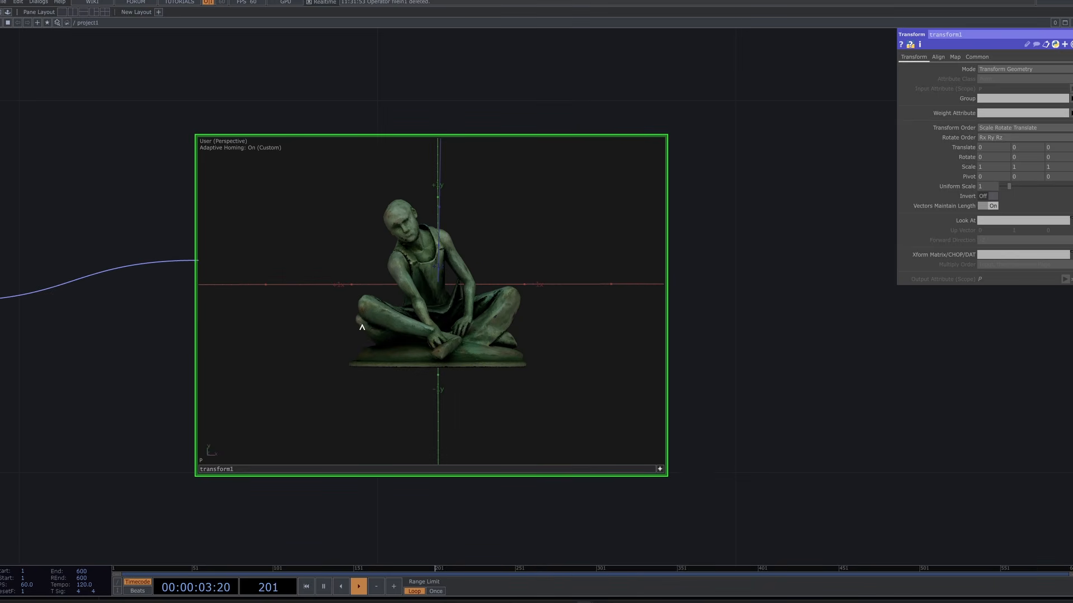
pyautogui.moveTo(421, 285); pyautogui.dragTo(399, 258)
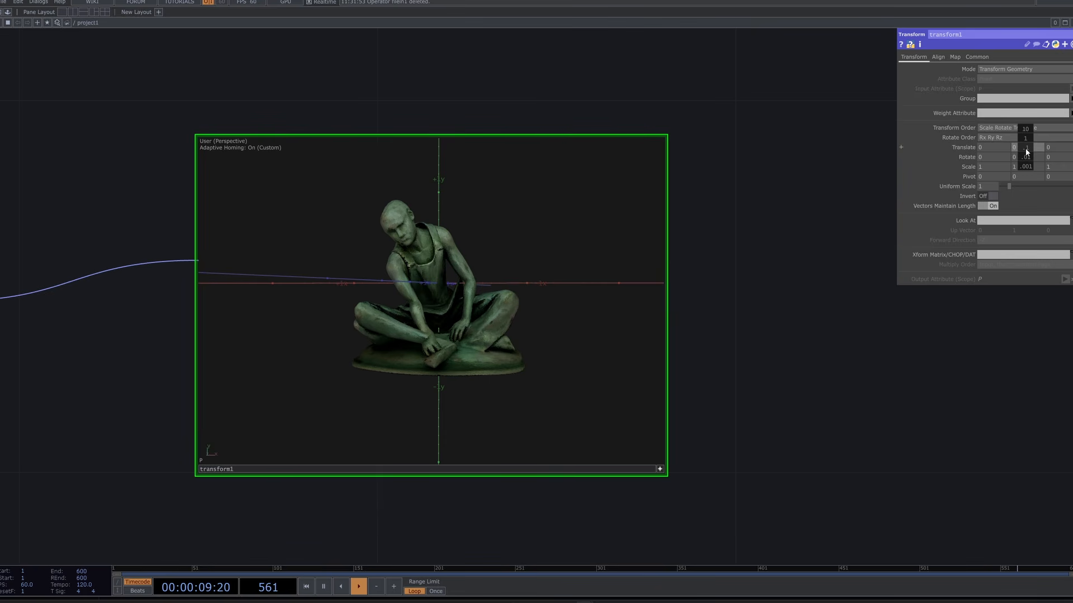
pyautogui.moveTo(1026, 151); pyautogui.dragTo(1039, 151, button='middle')
pyautogui.moveTo(545, 351); pyautogui.dragTo(448, 364)
pyautogui.moveTo(704, 388); pyautogui.dragTo(418, 370)
pyautogui.scroll(-5, 614, 356)
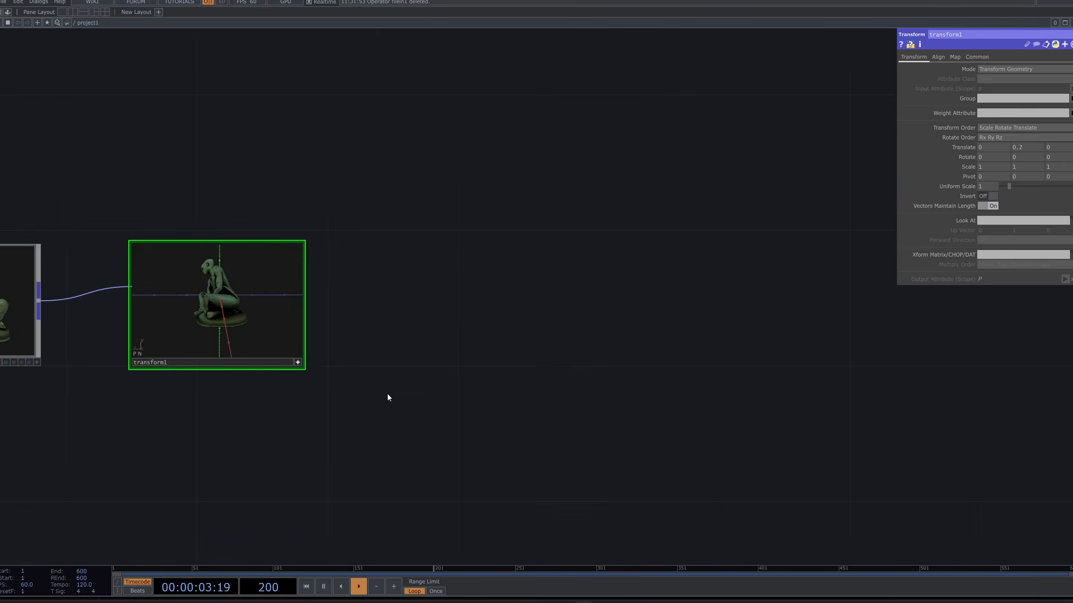
pyautogui.scroll(-5, 380, 396)
pyautogui.scroll(3, 282, 382)
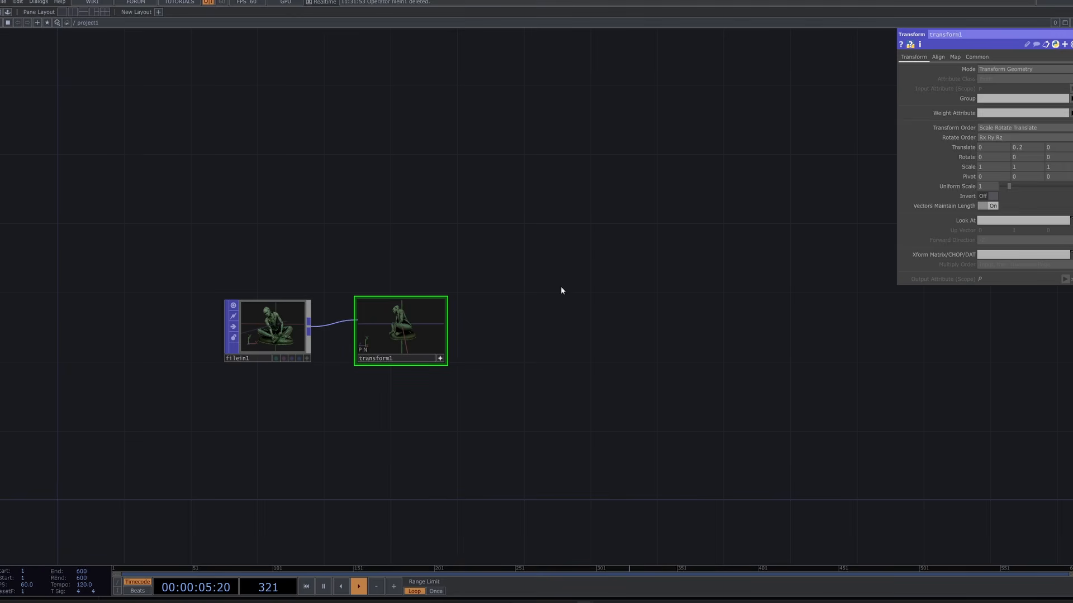
pyautogui.scroll(3, 561, 290)
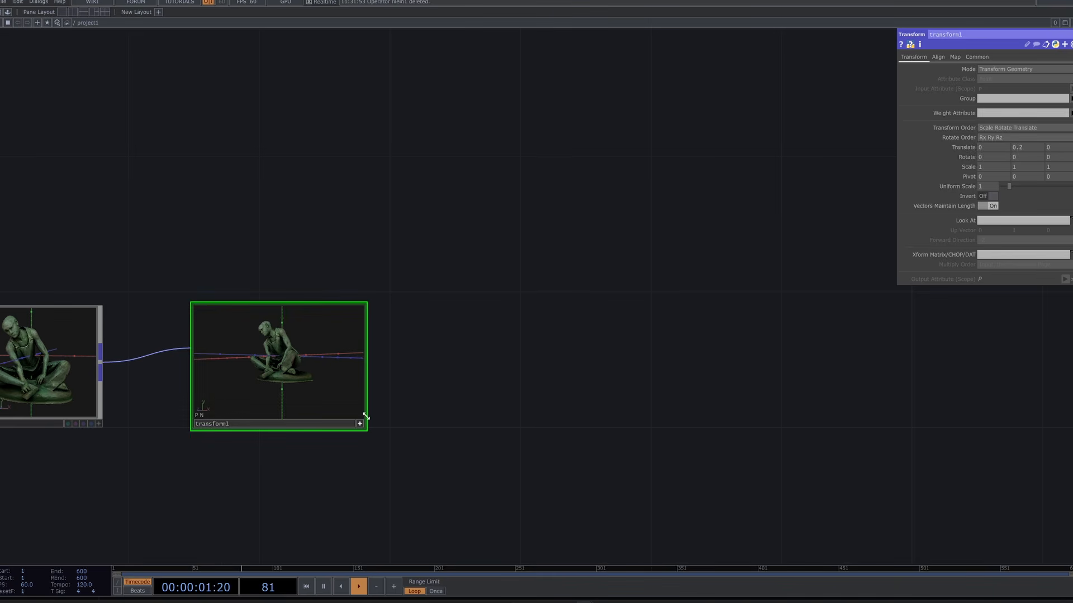
# - Add a Null POP connected to the output of the Transform POP
pyautogui.moveTo(369, 403)
pyautogui.rightClick(362, 367)
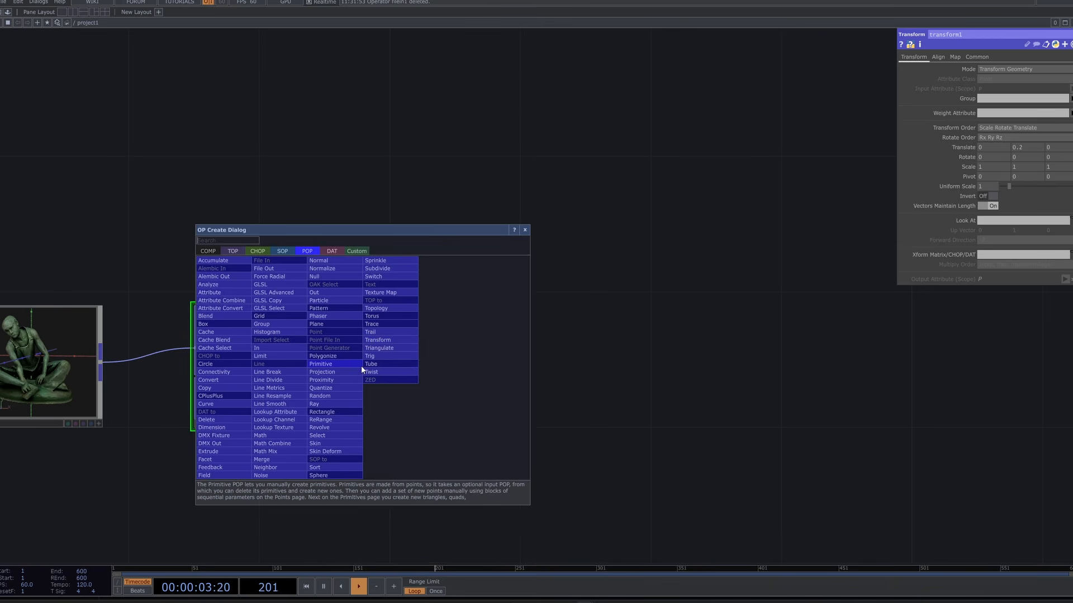
pyautogui.write('nu')
pyautogui.click(323, 276)
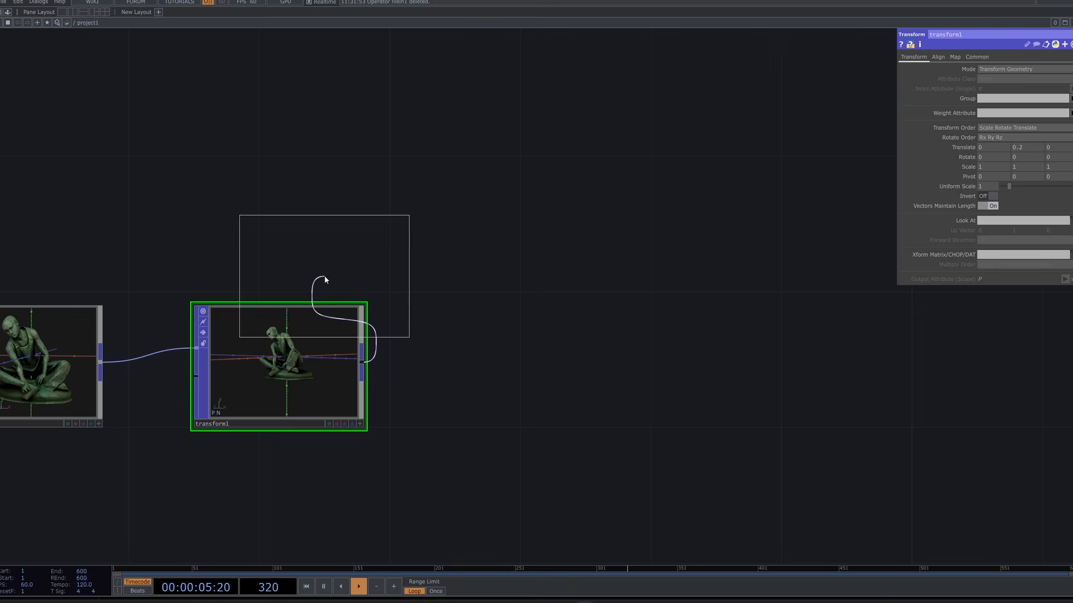
pyautogui.click(554, 368)
# - Add a Geometry COMP wired to the Null POP's output, leaving a wide gap between the two operators
pyautogui.scroll(-5, 585, 266)
pyautogui.moveTo(586, 266); pyautogui.dragTo(447, 288)
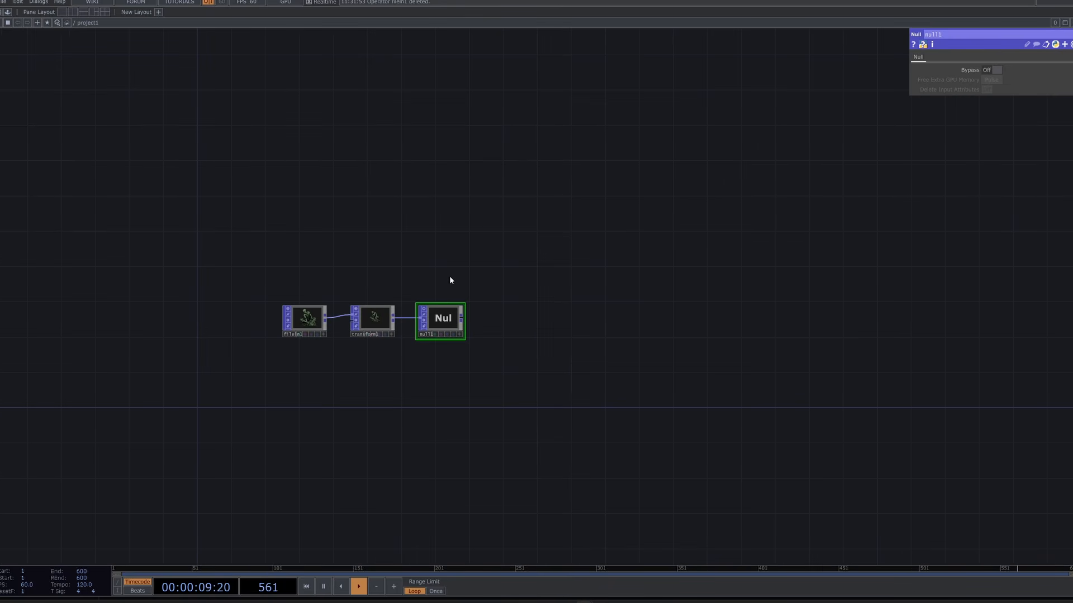
pyautogui.moveTo(436, 288); pyautogui.dragTo(397, 282)
pyautogui.scroll(5, 492, 300)
pyautogui.moveTo(387, 325); pyautogui.dragTo(268, 325)
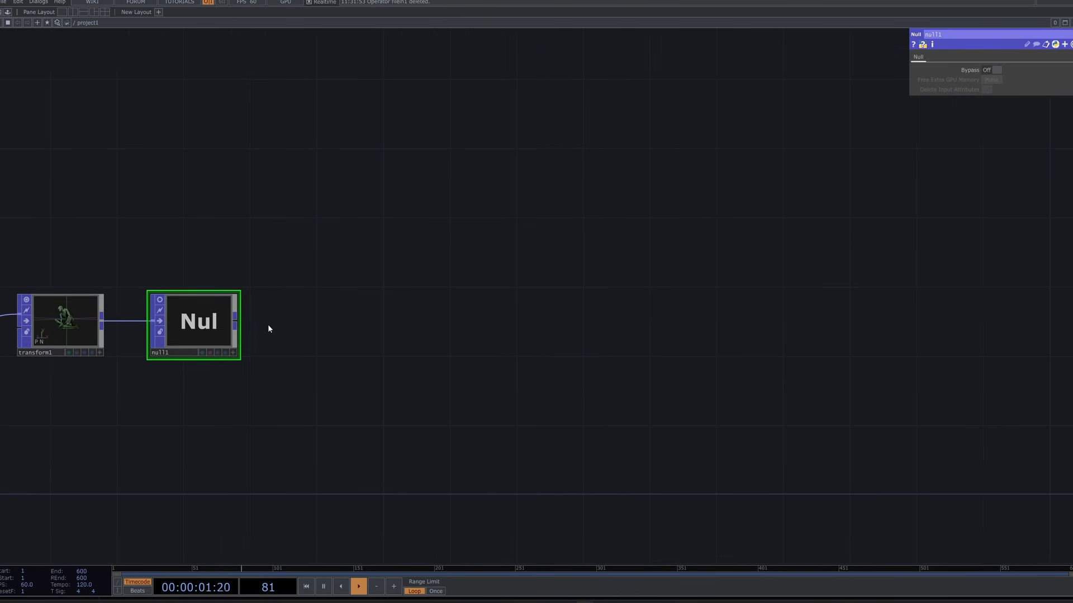
pyautogui.rightClick(235, 320)
pyautogui.click(76, 207)
pyautogui.write('ge')
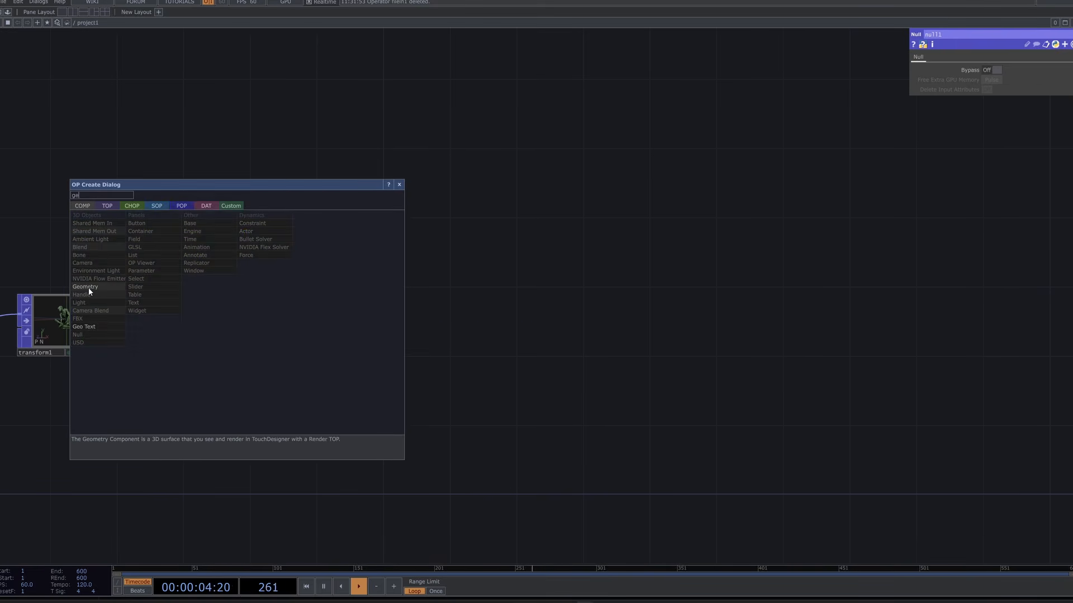
pyautogui.click(88, 287)
pyautogui.click(864, 324)
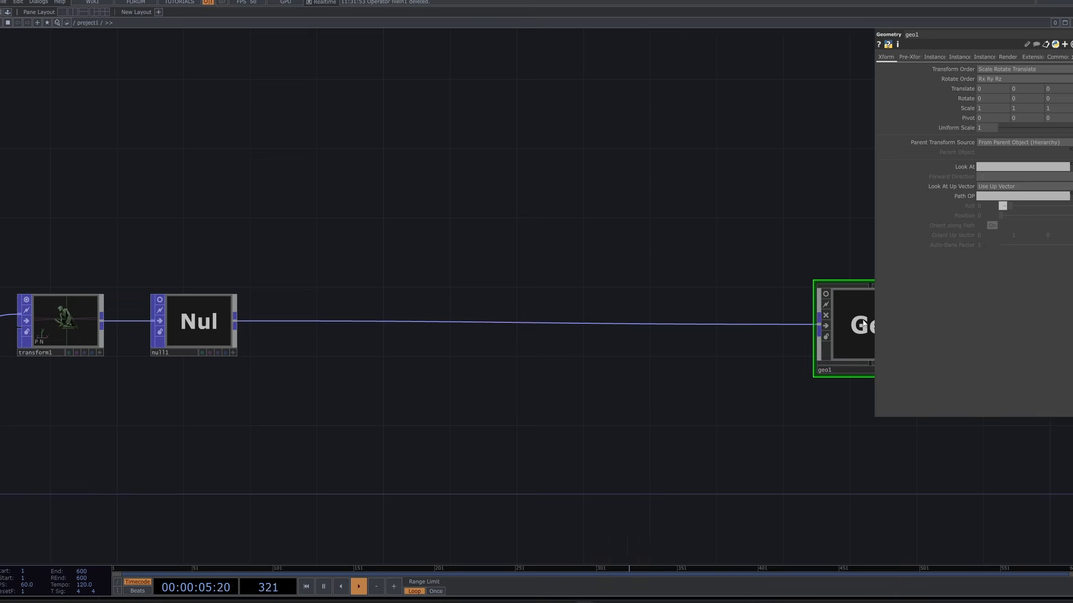
# - Add a Camera COMP directly above the Geometry COMP
pyautogui.moveTo(776, 227); pyautogui.dragTo(262, 277)
pyautogui.press('Tab')
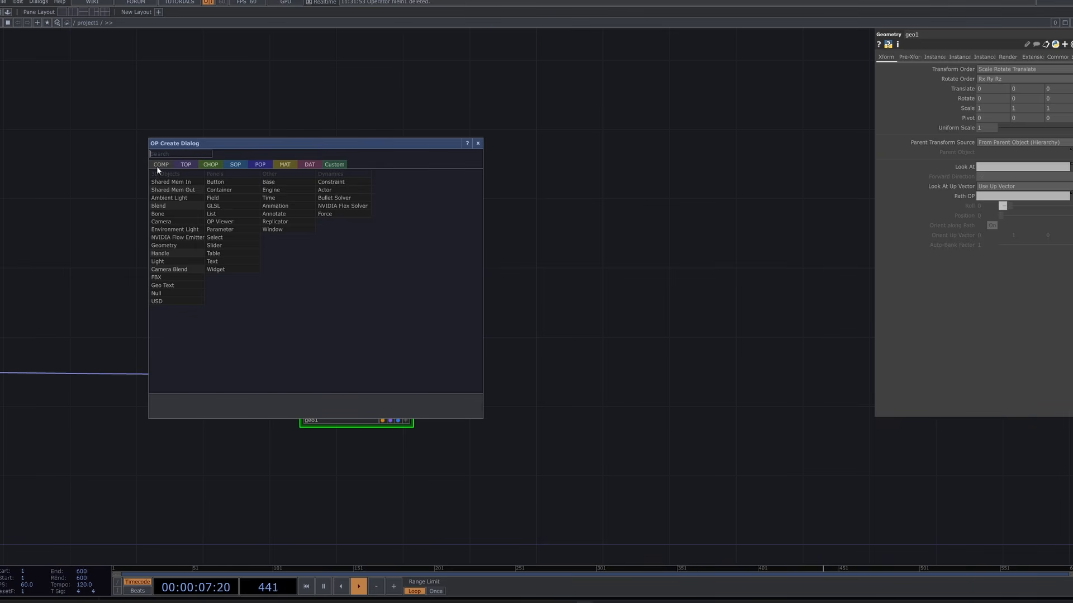
pyautogui.click(162, 222)
pyautogui.click(358, 205)
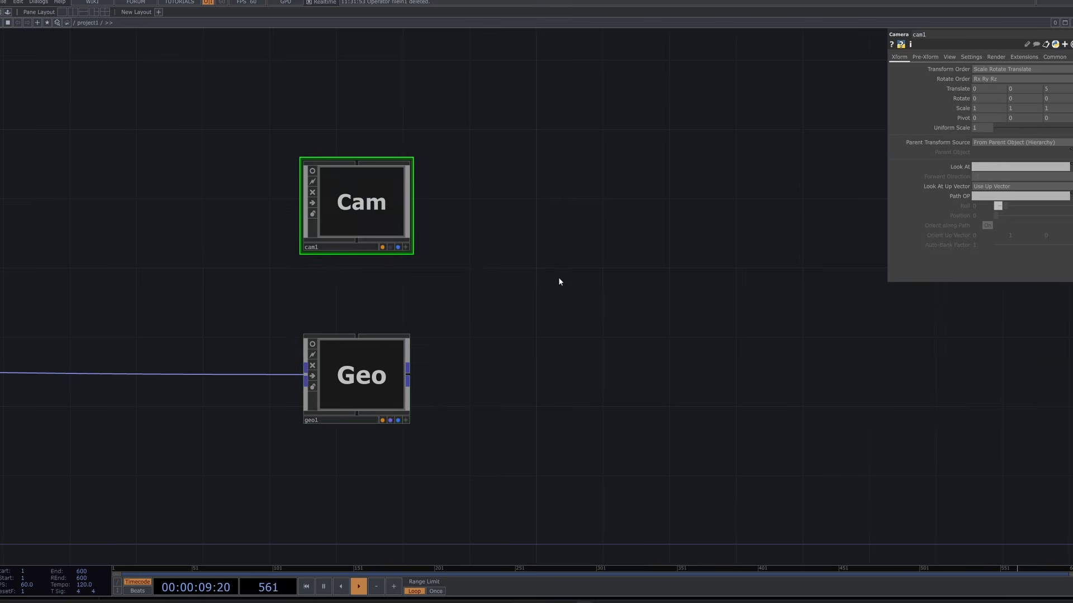
# - Add a Render TOP beside the Geometry COMP
pyautogui.press('Tab')
pyautogui.click(299, 170)
pyautogui.write('re')
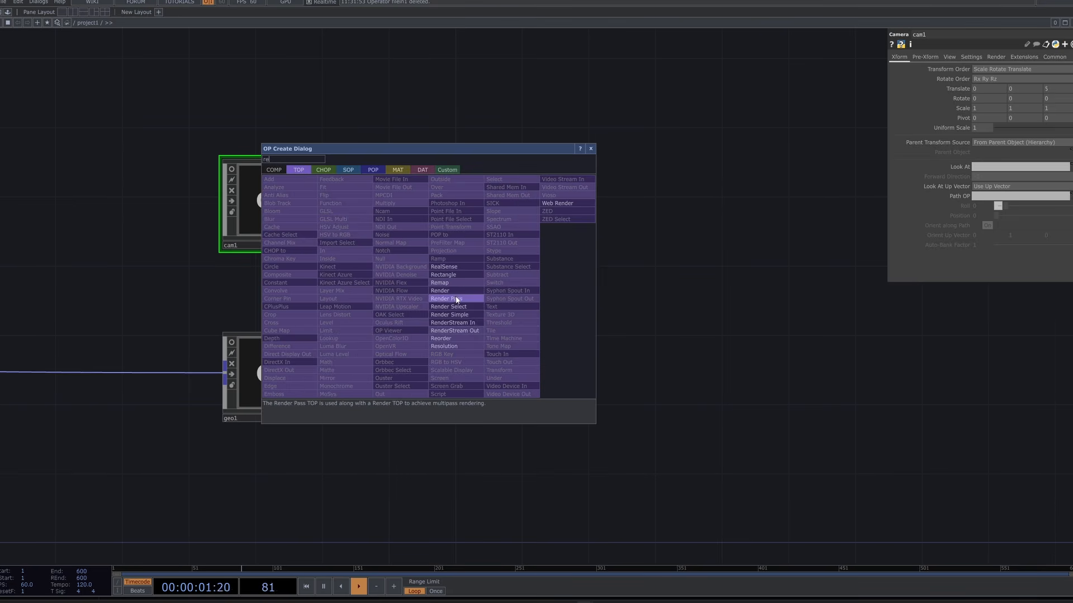
pyautogui.click(441, 290)
pyautogui.click(449, 389)
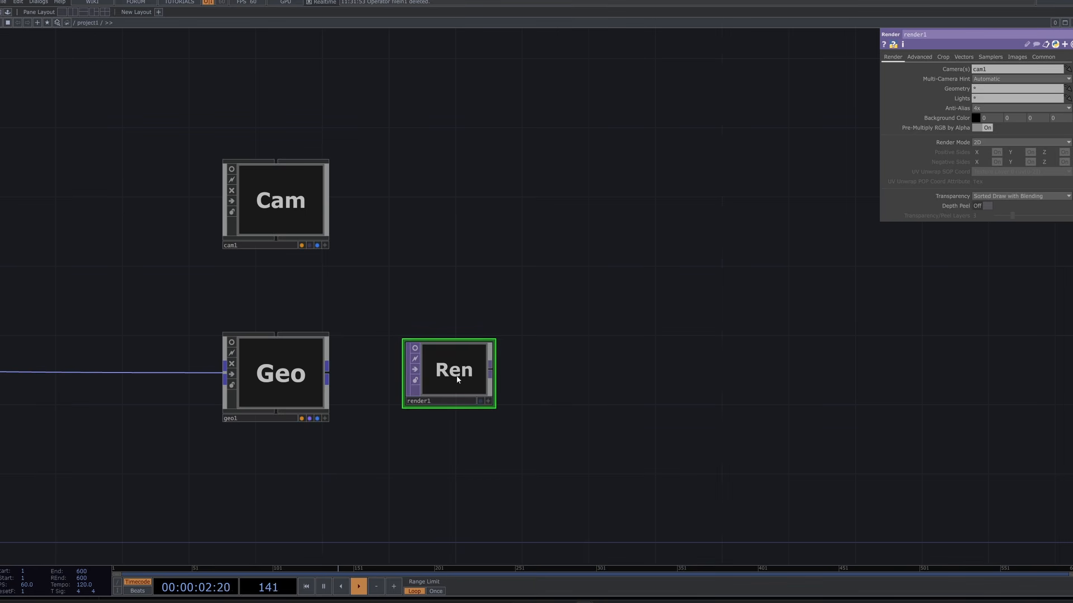
# - Set the Render TOP's resolution to 2048 by 2048
pyautogui.click(1041, 57)
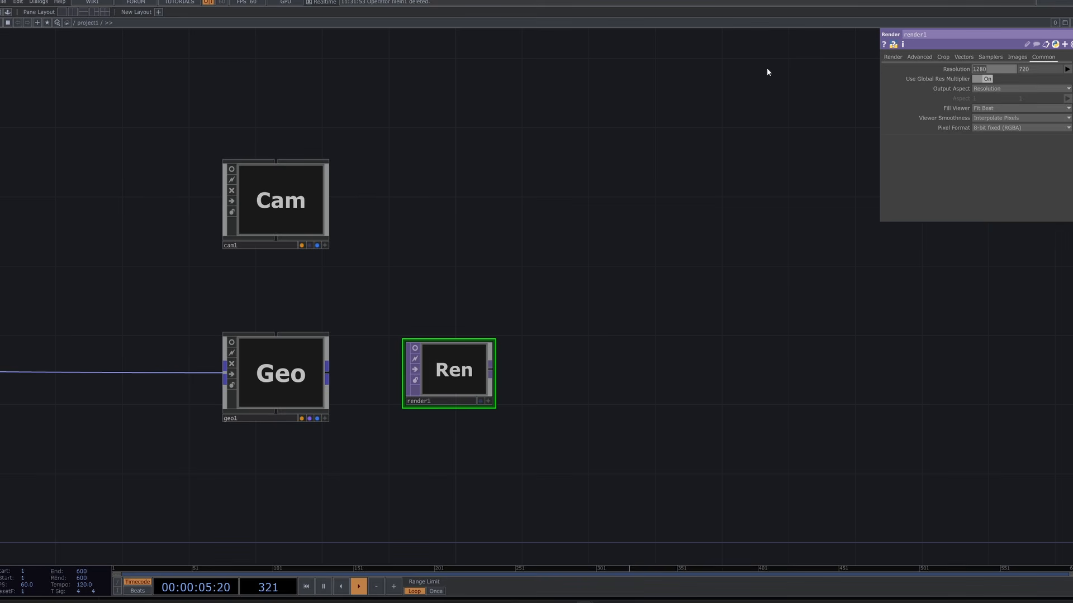
pyautogui.write('2048')
pyautogui.press('Tab')
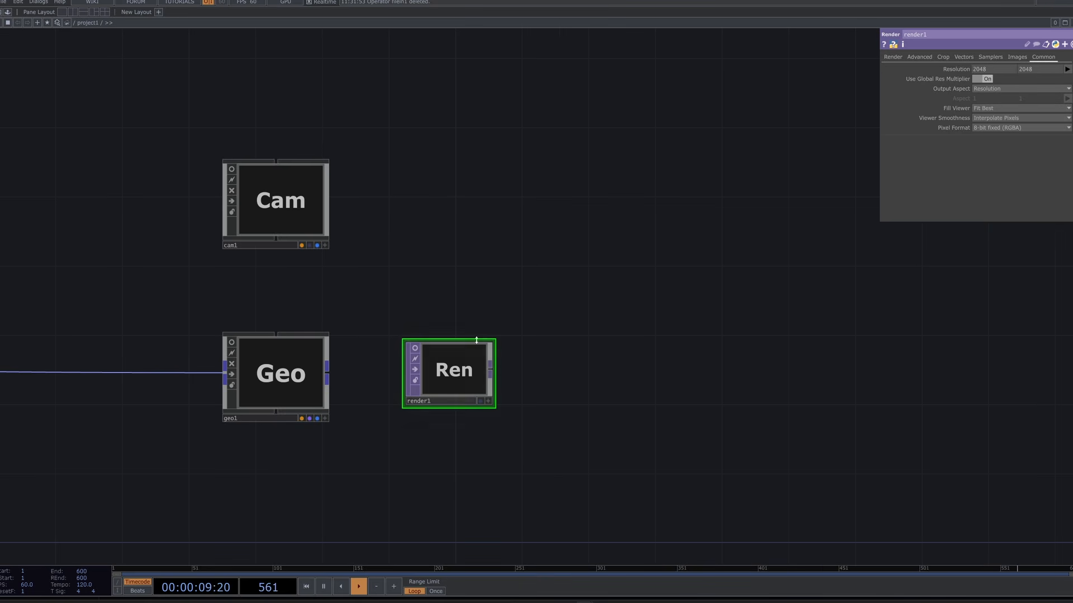
pyautogui.scroll(5, 477, 391)
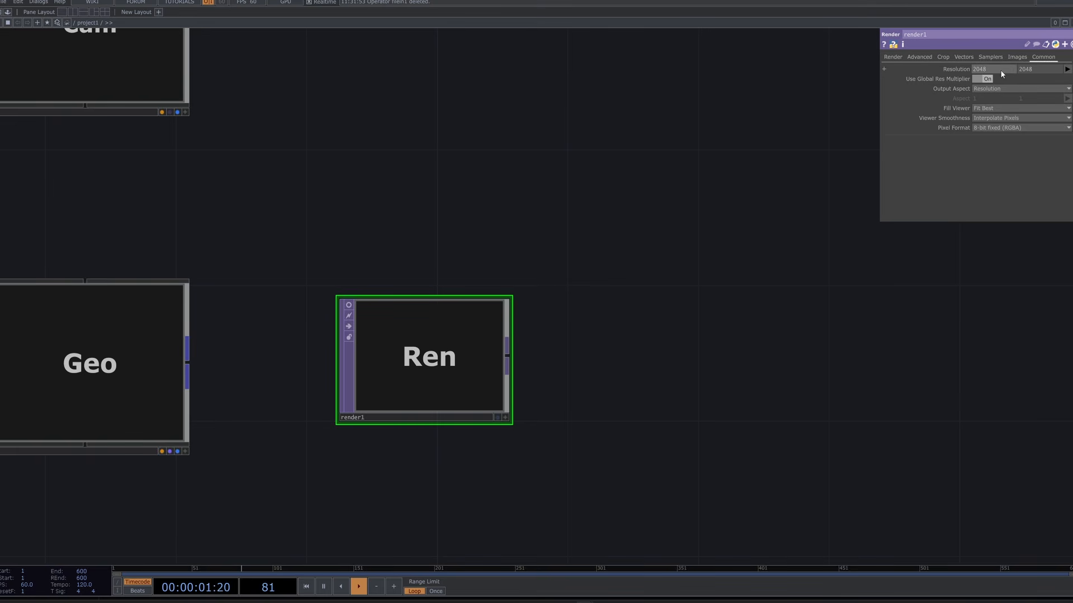
# - Add an RGB Key TOP to the Render TOP's output, some distance away, and display its image as the network background
pyautogui.rightClick(508, 352)
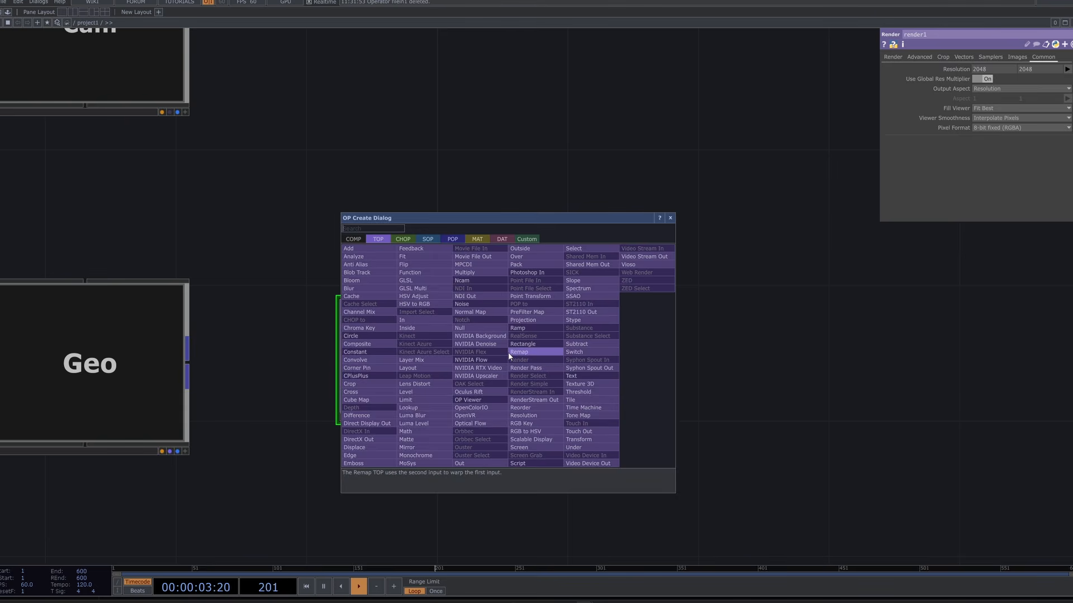
pyautogui.write('rg')
pyautogui.click(537, 425)
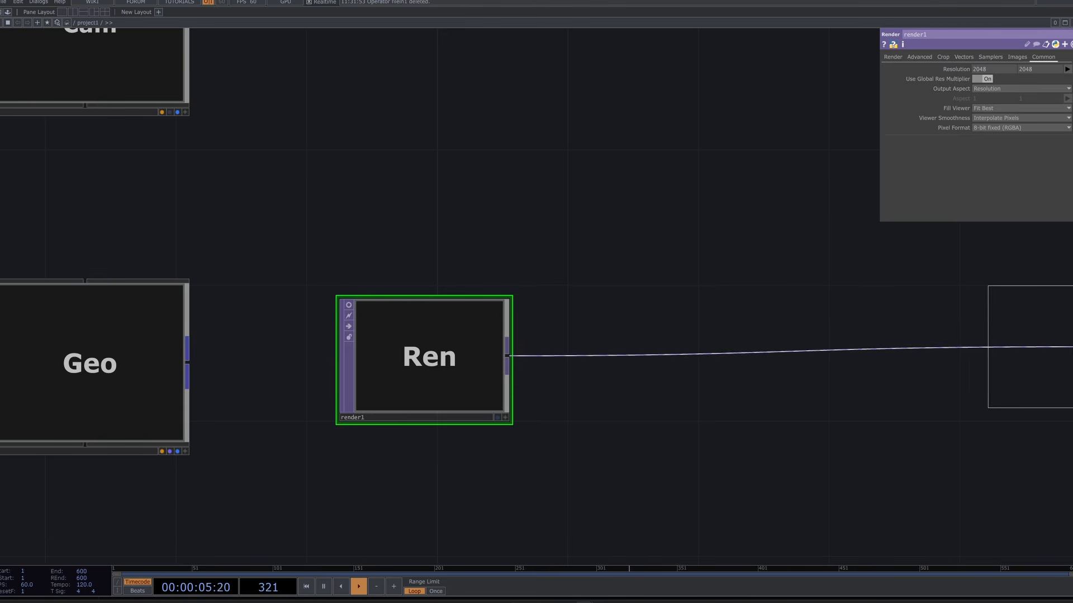
pyautogui.click(924, 304)
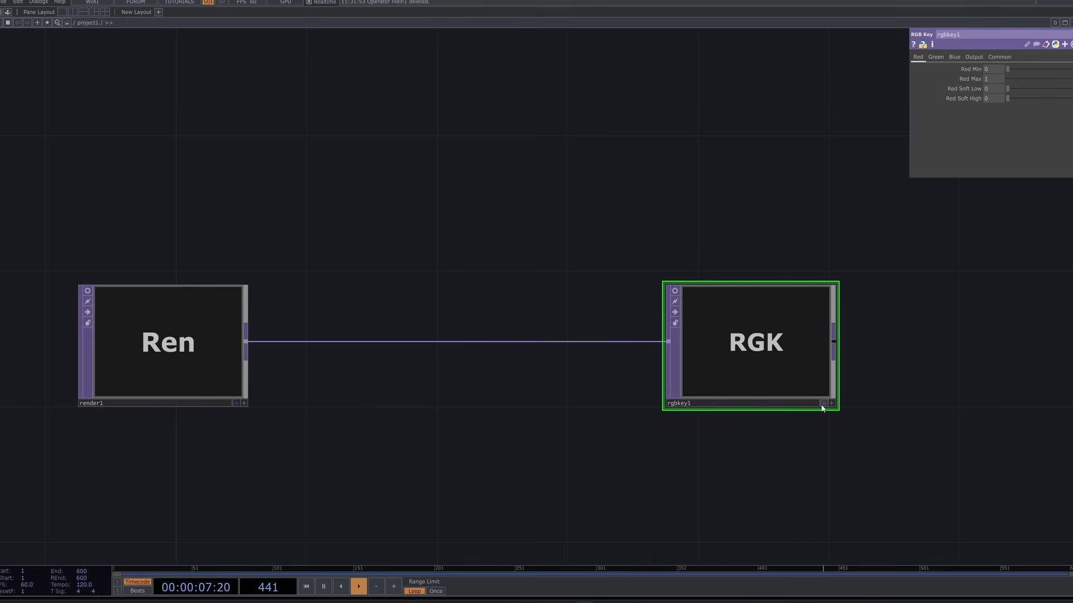
pyautogui.click(823, 402)
pyautogui.moveTo(752, 413); pyautogui.dragTo(772, 393)
pyautogui.scroll(-8, 545, 368)
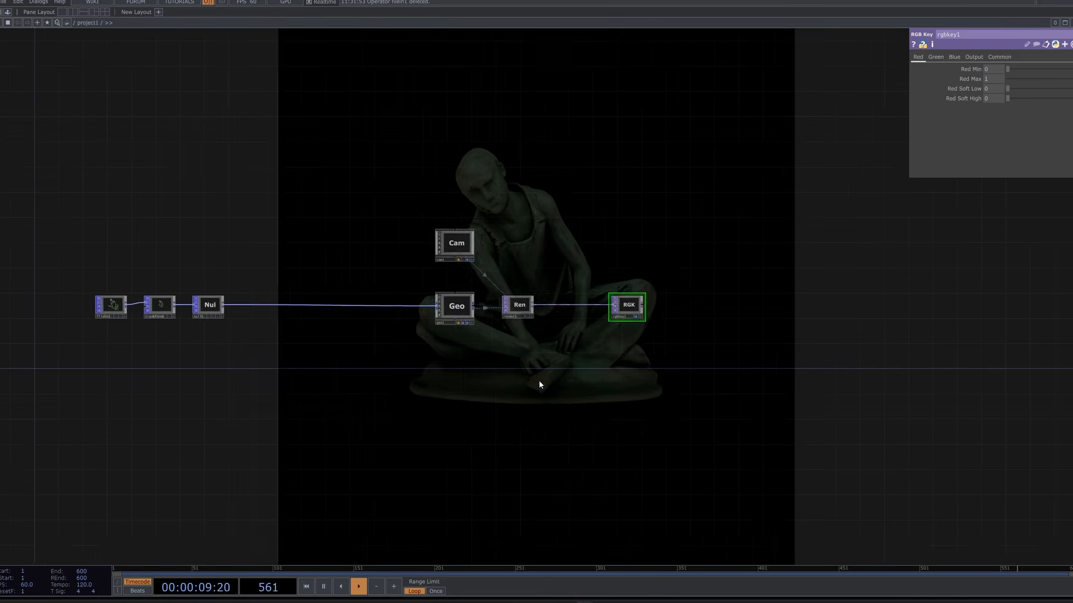
# - Move the Camera COMP down so it sits just above the Geometry COMP
pyautogui.moveTo(539, 380); pyautogui.dragTo(576, 380)
pyautogui.scroll(4, 545, 306)
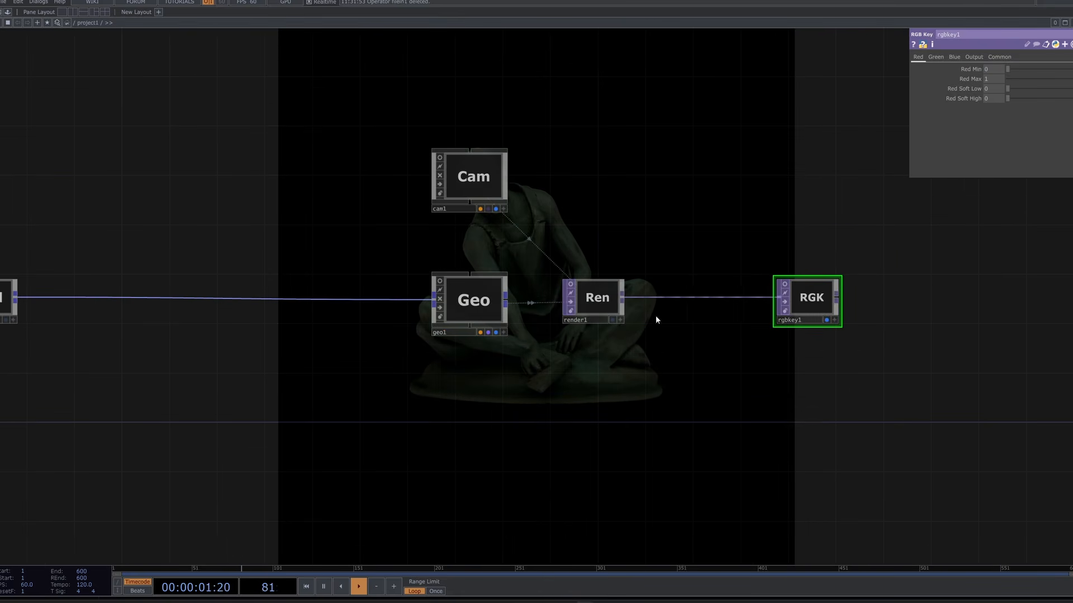
pyautogui.moveTo(677, 417); pyautogui.dragTo(900, 447)
pyautogui.moveTo(739, 436); pyautogui.dragTo(623, 441)
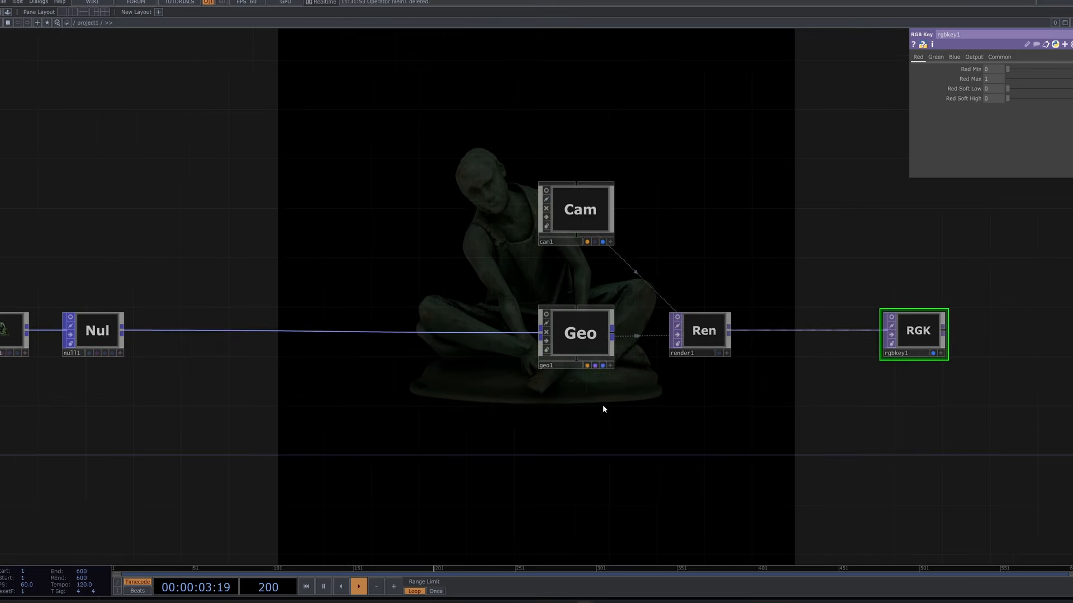
pyautogui.moveTo(552, 223); pyautogui.dragTo(552, 260)
pyautogui.moveTo(488, 317); pyautogui.dragTo(473, 321)
# - Add a Constant MAT below the Geometry COMP and assign it as the geometry's material
pyautogui.moveTo(623, 433); pyautogui.dragTo(637, 435)
pyautogui.press('Tab')
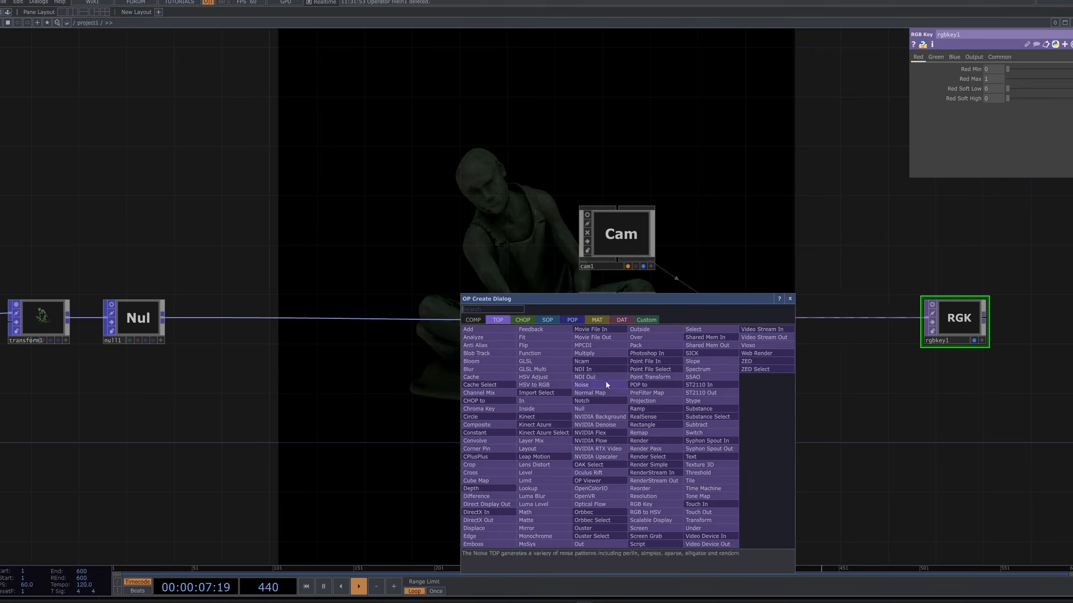
pyautogui.click(609, 319)
pyautogui.click(474, 330)
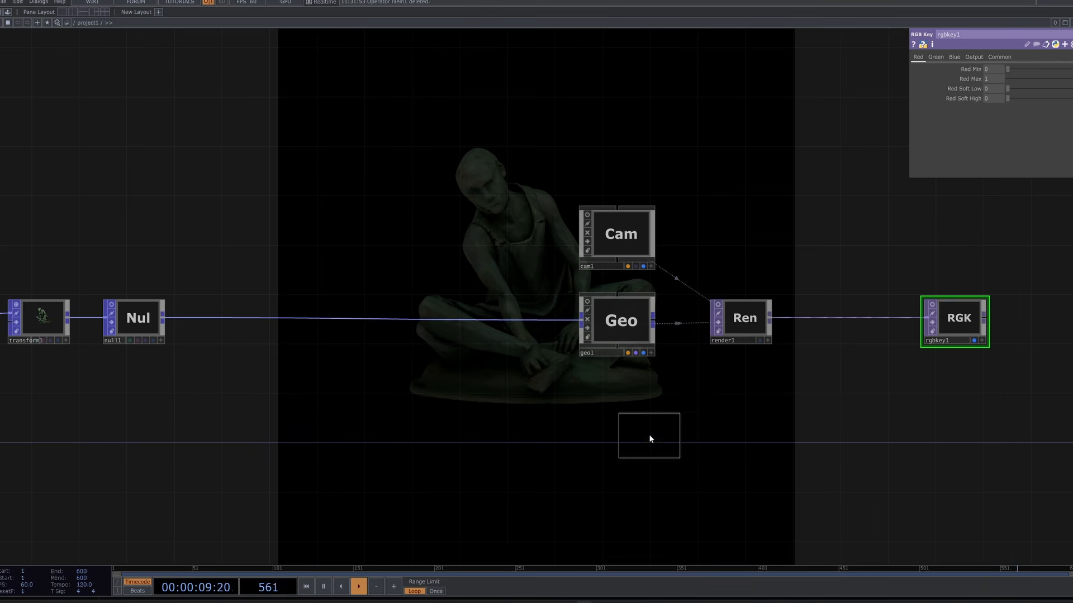
pyautogui.click(626, 411)
pyautogui.moveTo(626, 411); pyautogui.dragTo(618, 335)
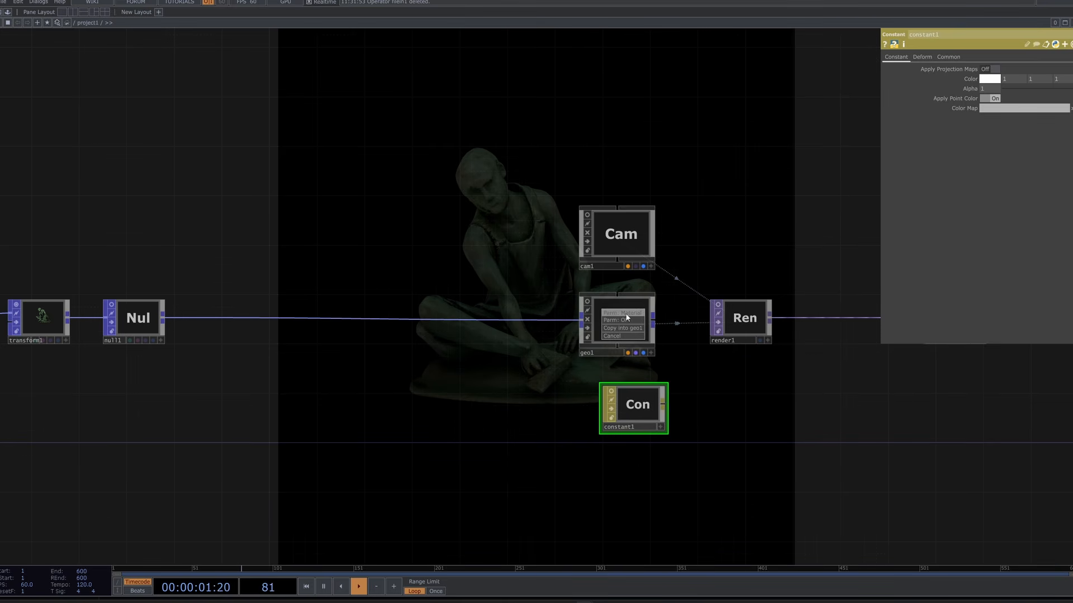
# - Lower the Constant MAT's Alpha to about 0.6 and turn on Blending (Transparency)
pyautogui.scroll(5, 612, 309)
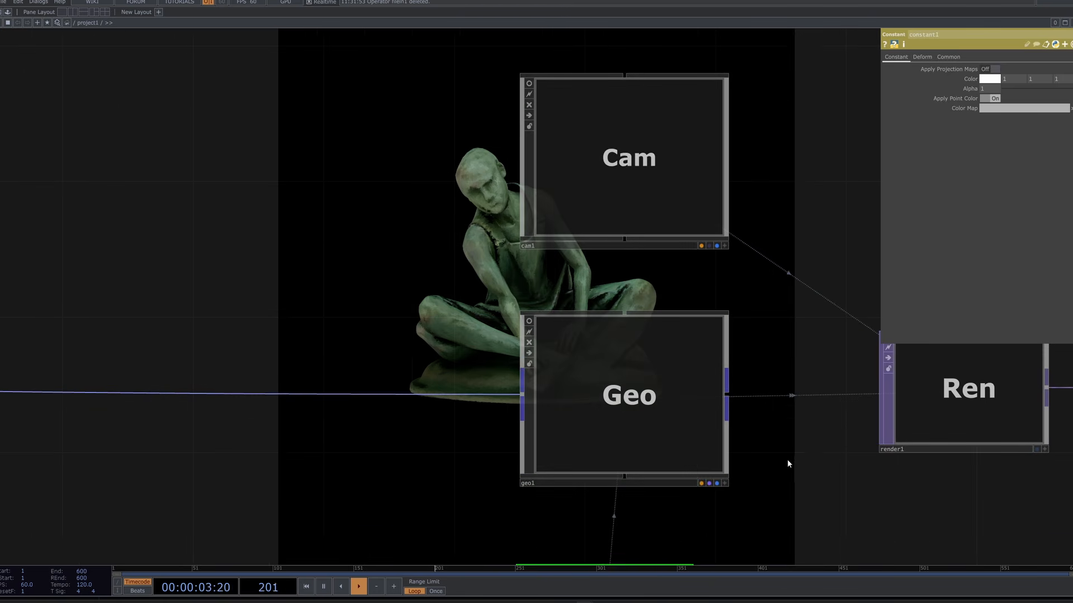
pyautogui.scroll(-5, 611, 309)
pyautogui.moveTo(777, 320); pyautogui.dragTo(737, 272)
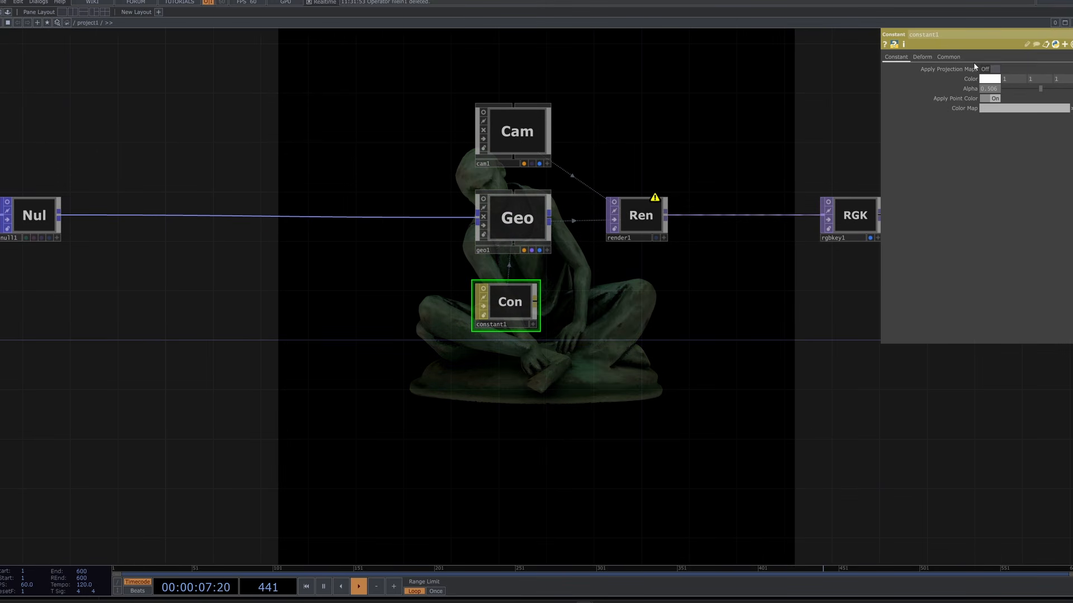
pyautogui.click(957, 56)
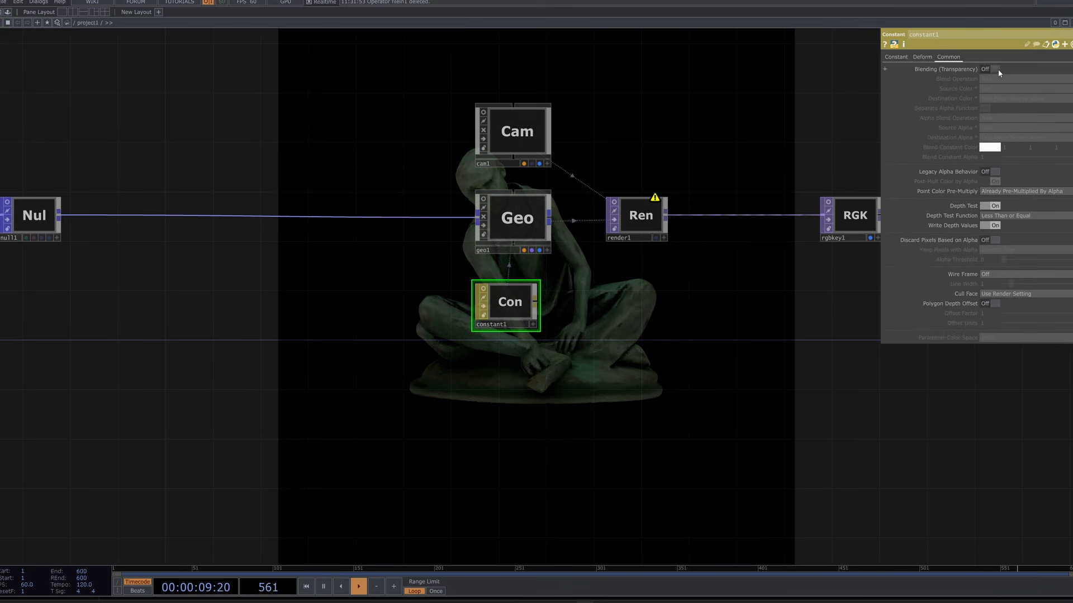
pyautogui.click(998, 69)
pyautogui.scroll(5, 556, 264)
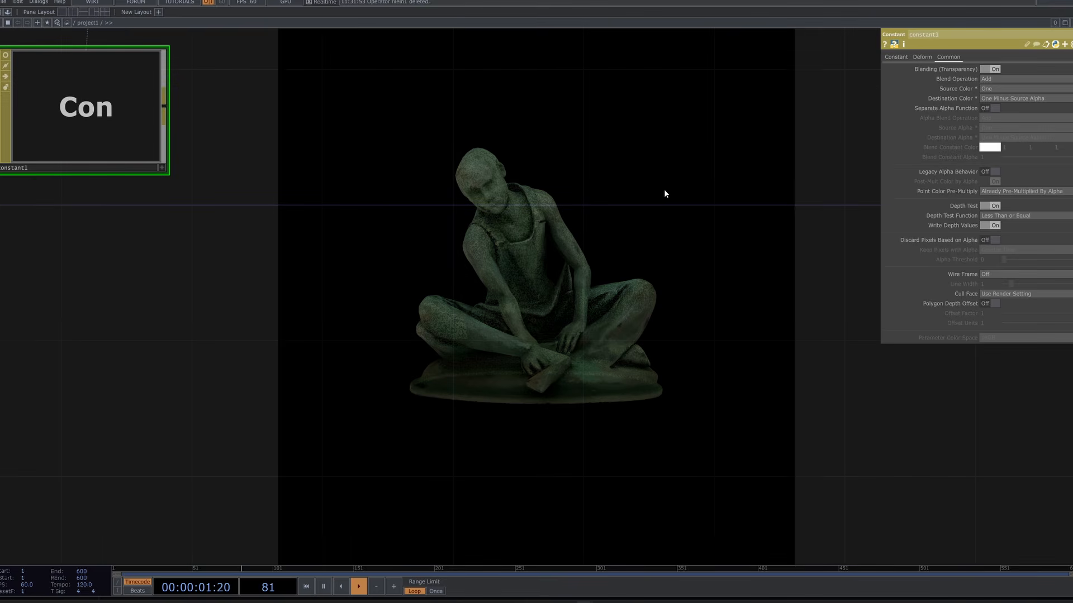
# - Set the Constant MAT's Wire Frame option to Topology Wire Frame
pyautogui.click(1007, 276)
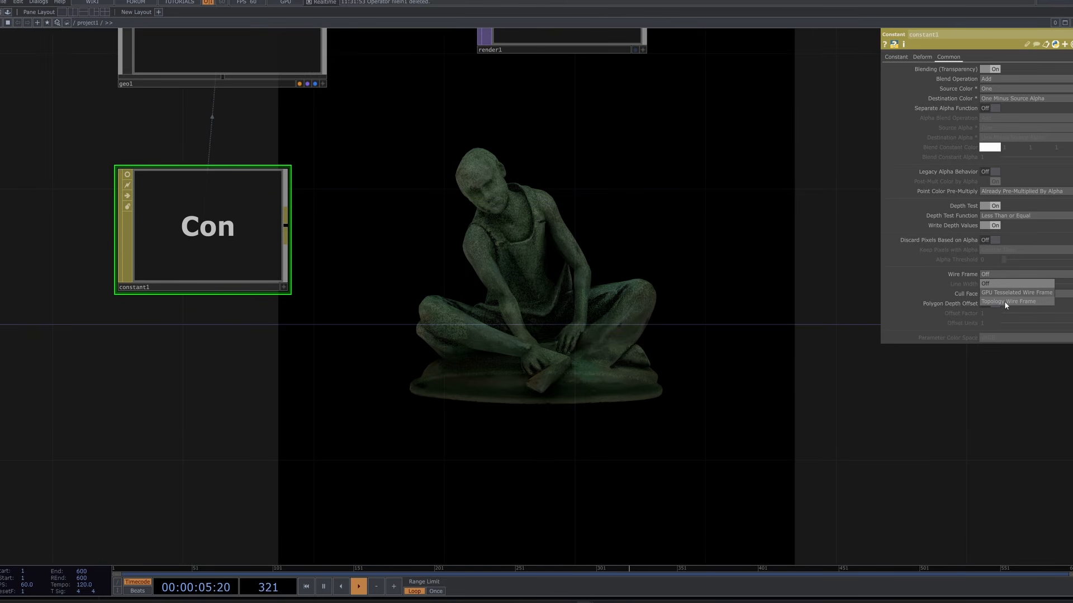
pyautogui.click(1005, 302)
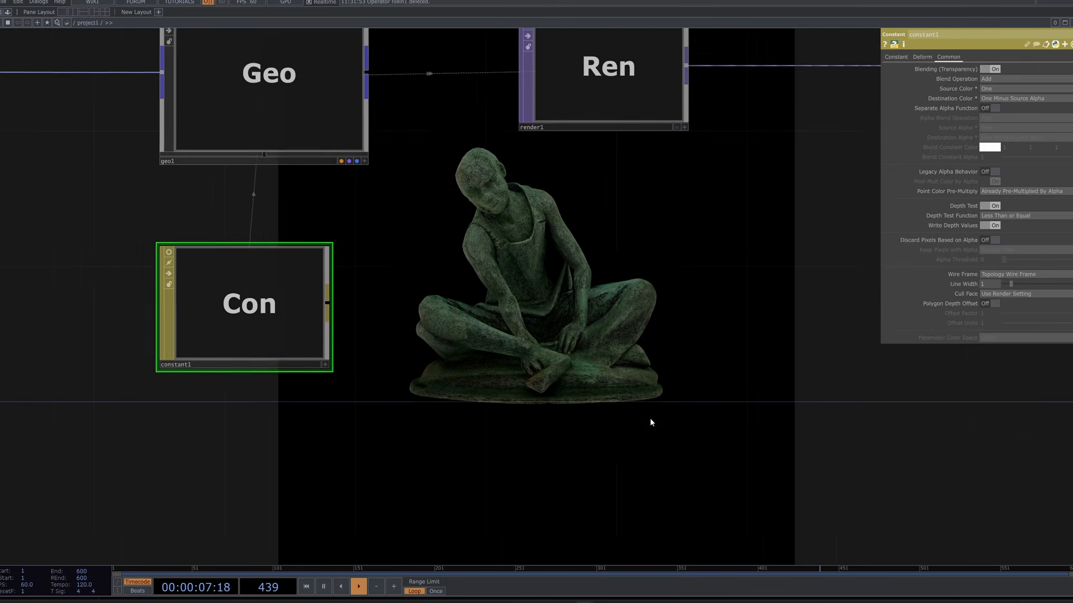
pyautogui.scroll(-5, 799, 469)
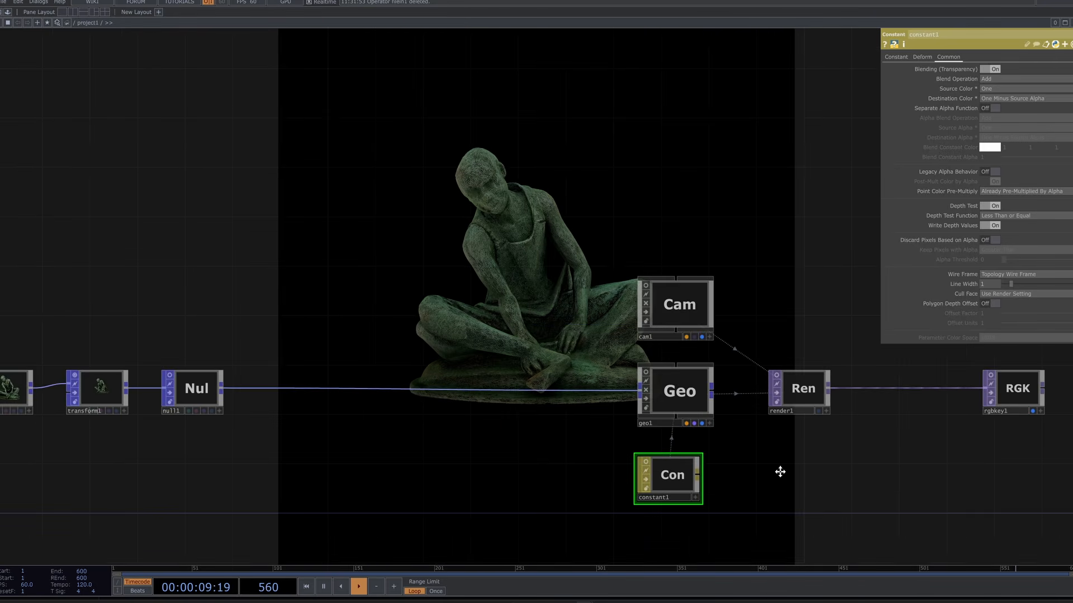
# - Move the Constant MAT up so it sits directly under the Geometry COMP
pyautogui.moveTo(781, 471); pyautogui.dragTo(705, 468)
pyautogui.moveTo(654, 280); pyautogui.dragTo(615, 246)
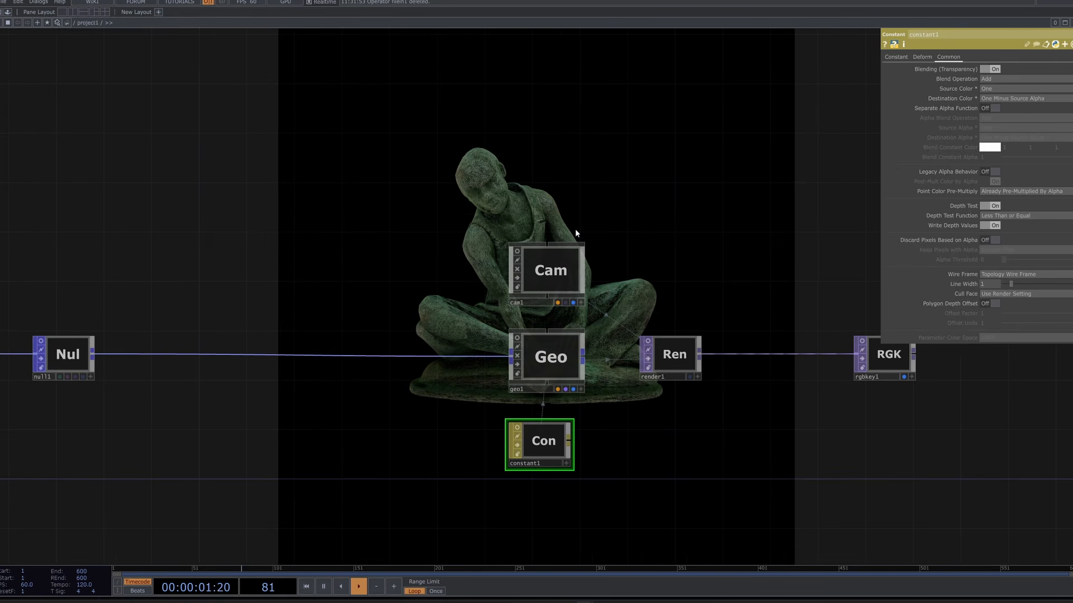
pyautogui.moveTo(528, 444); pyautogui.dragTo(540, 432)
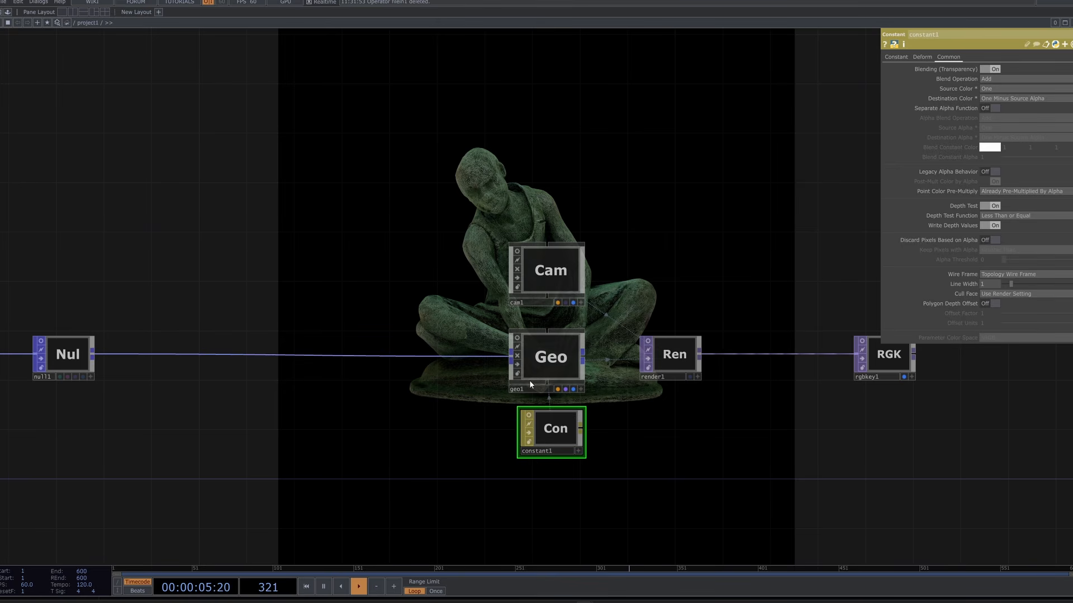
# - Turn on the Camera COMP's viewer to preview the statue through the camera
pyautogui.moveTo(480, 325); pyautogui.dragTo(668, 471)
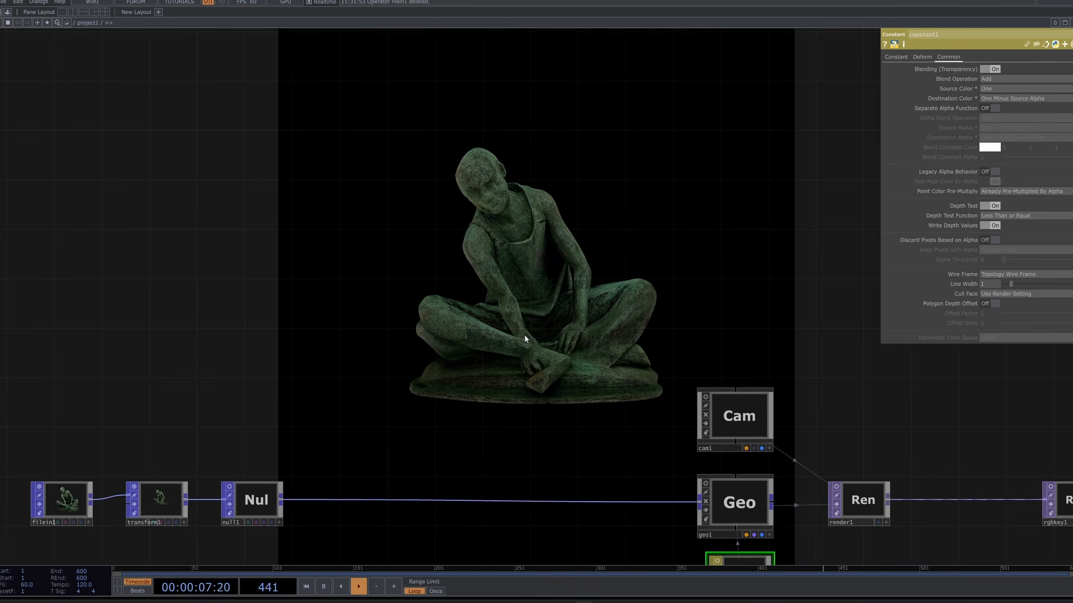
pyautogui.moveTo(574, 366); pyautogui.dragTo(553, 354)
pyautogui.scroll(6, 579, 394)
pyautogui.moveTo(621, 428); pyautogui.dragTo(529, 337)
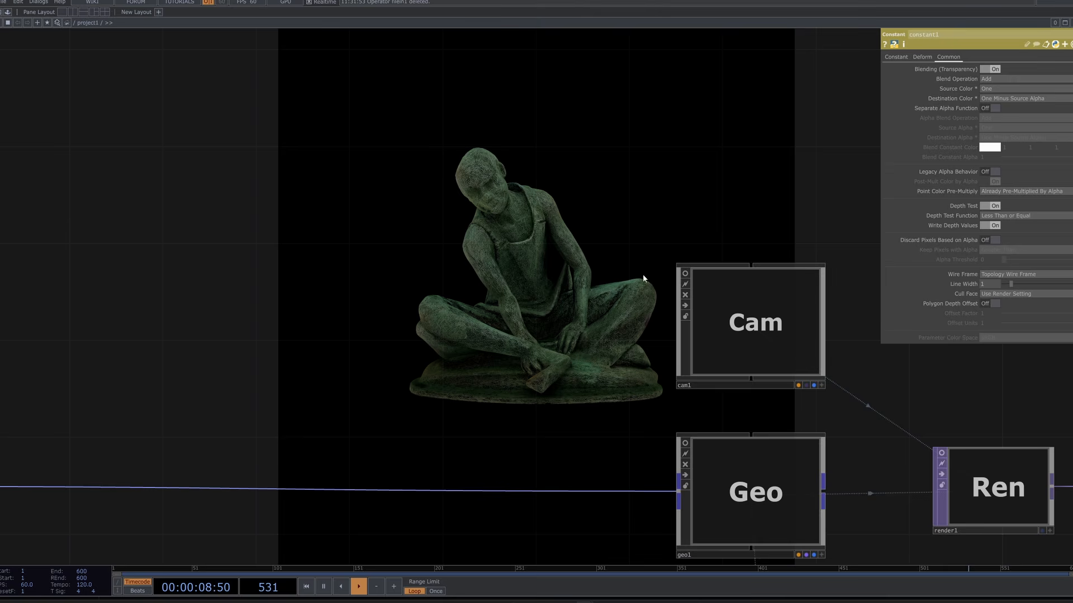
pyautogui.click(685, 273)
pyautogui.click(719, 330)
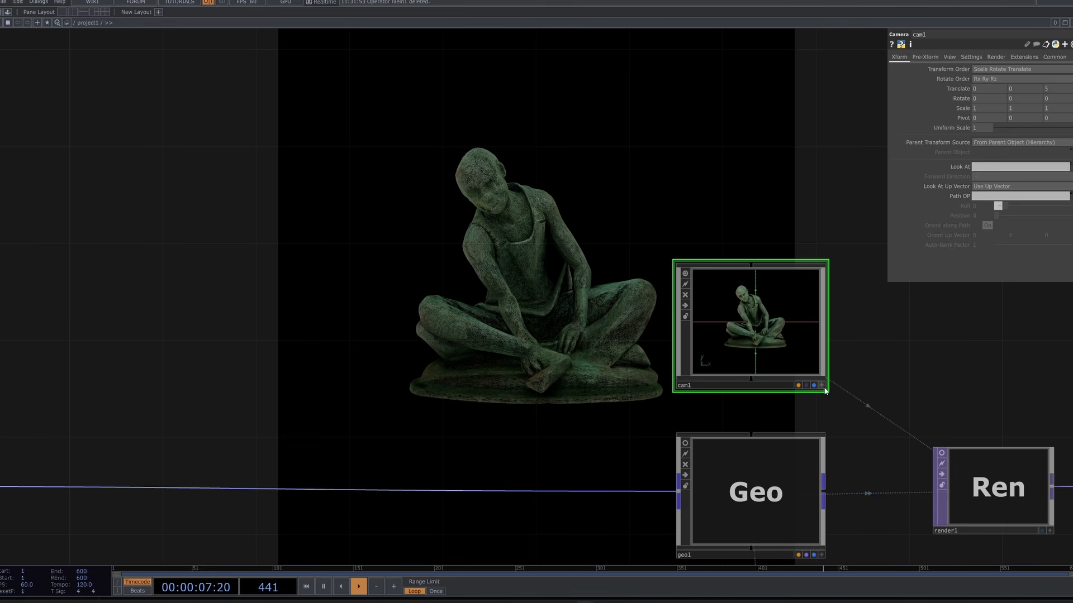
# - Add a Null COMP beside the Camera COMP
pyautogui.press('Tab')
pyautogui.click(382, 269)
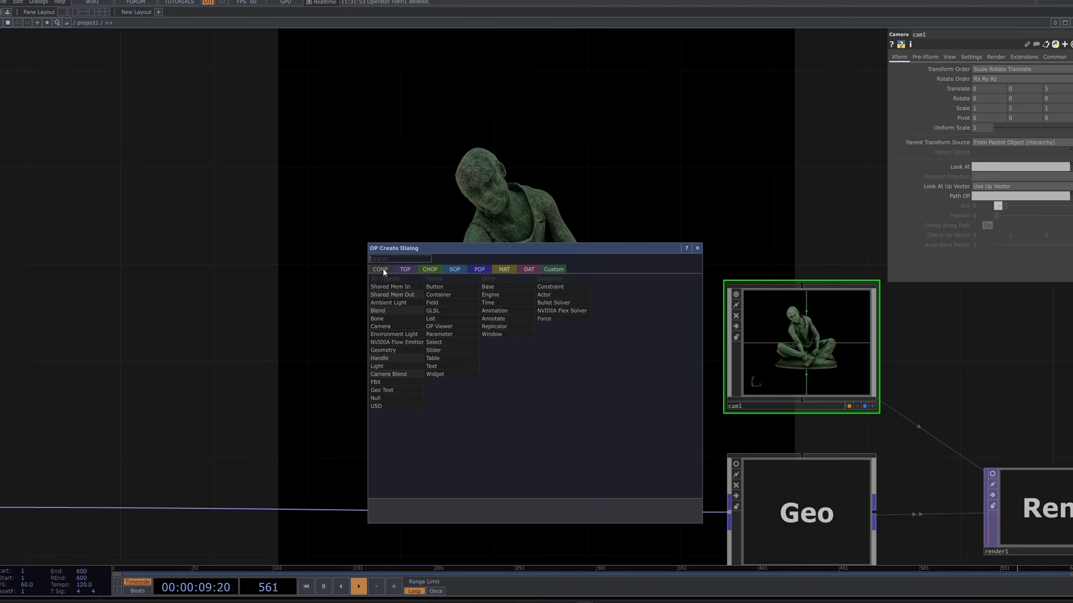
pyautogui.click(388, 398)
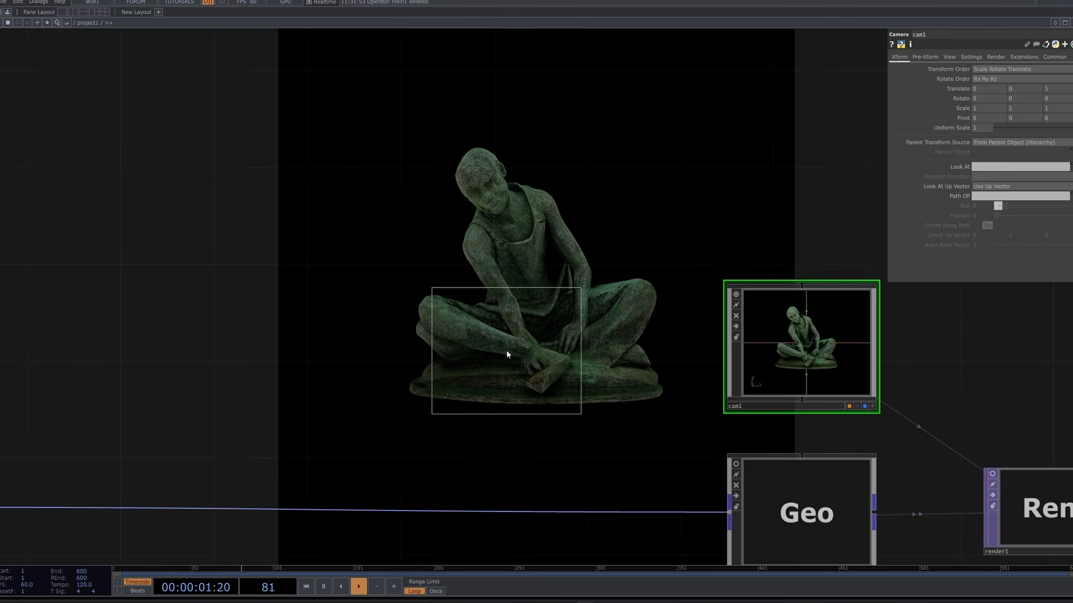
pyautogui.click(508, 343)
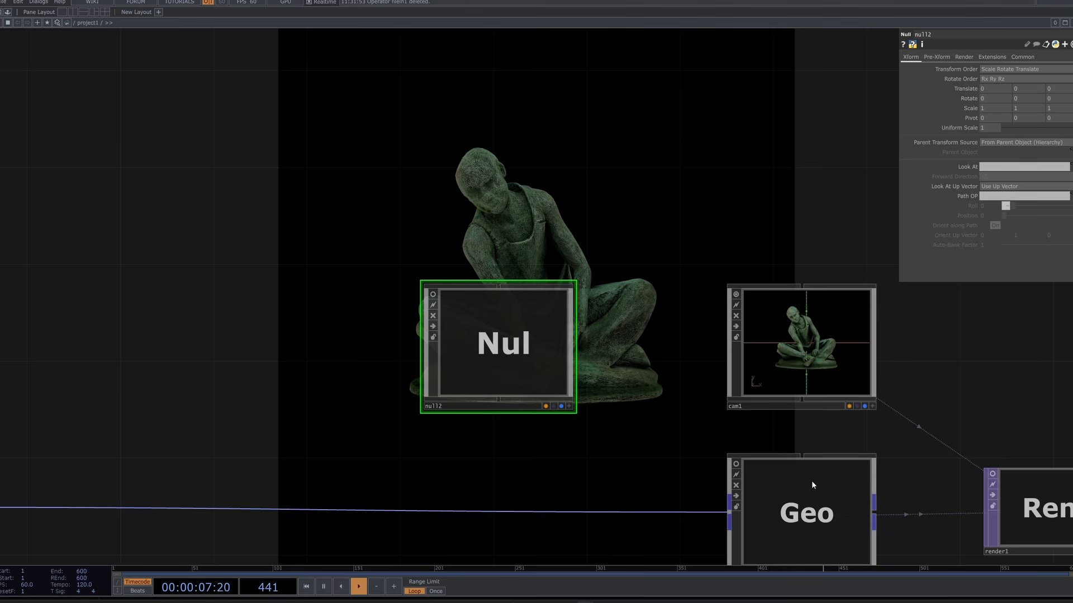
# - Set the new Null COMP as the Camera COMP's Look At target
pyautogui.click(784, 332)
pyautogui.moveTo(507, 362); pyautogui.dragTo(1020, 167)
pyautogui.moveTo(645, 266); pyautogui.dragTo(549, 316)
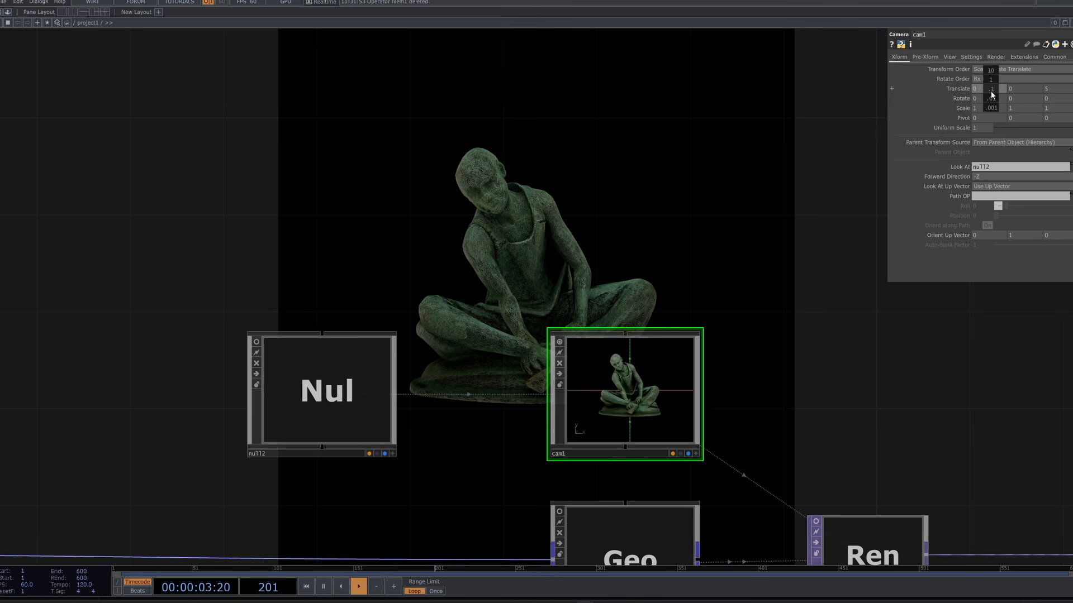
pyautogui.moveTo(991, 90); pyautogui.dragTo(991, 71, button='middle')
# - Add a Circle SOP in the empty space above the Null and Camera COMPs
pyautogui.moveTo(477, 317); pyautogui.dragTo(534, 339)
pyautogui.scroll(-6, 534, 340)
pyautogui.moveTo(522, 299); pyautogui.dragTo(534, 329)
pyautogui.scroll(3, 579, 335)
pyautogui.moveTo(636, 368); pyautogui.dragTo(657, 381)
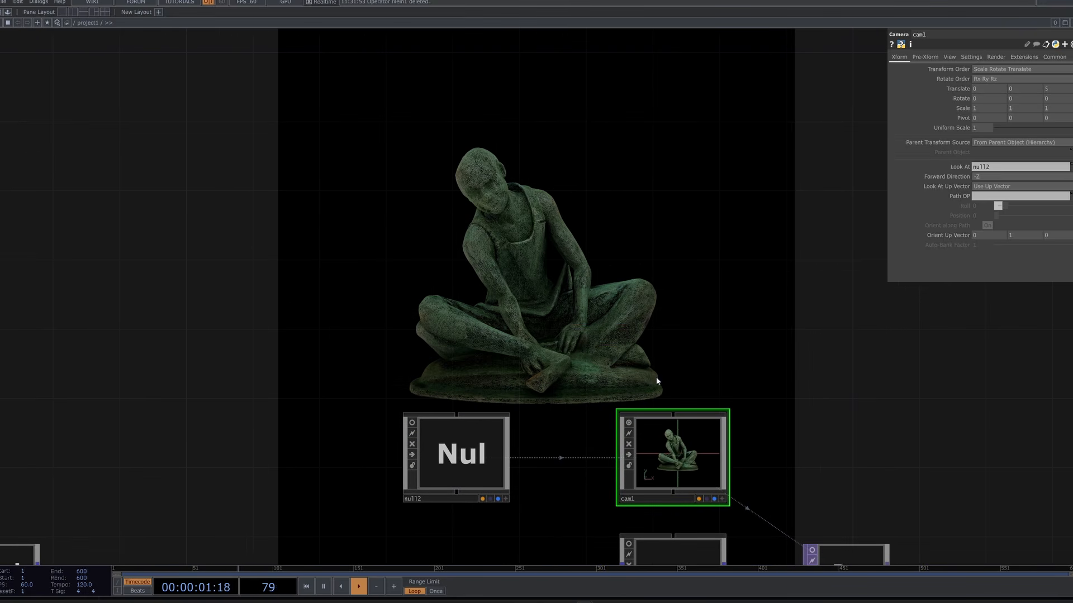
pyautogui.press('Tab')
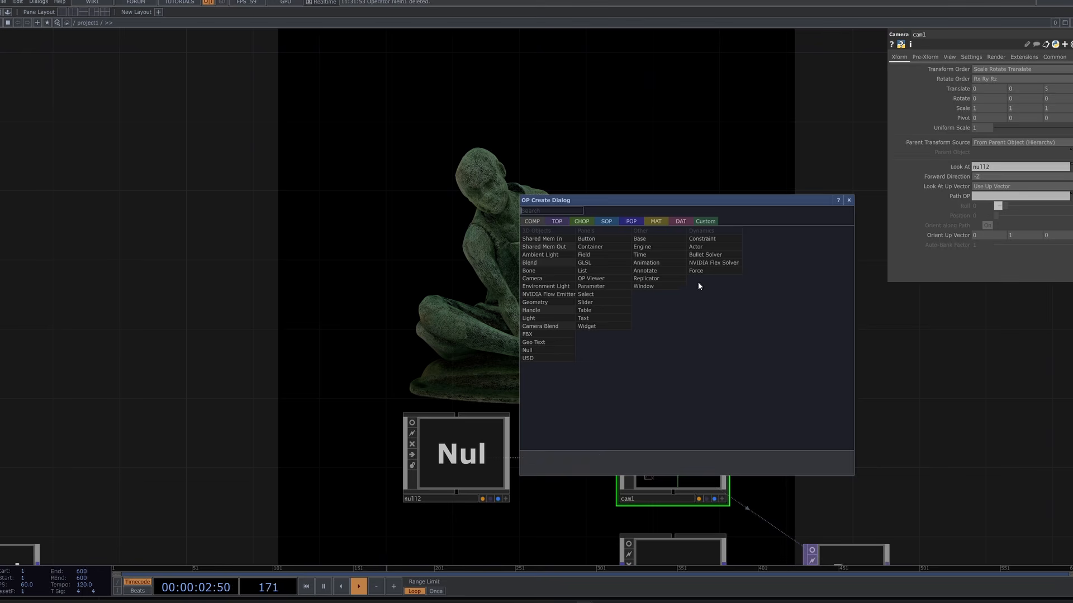
pyautogui.click(608, 223)
pyautogui.write('circ')
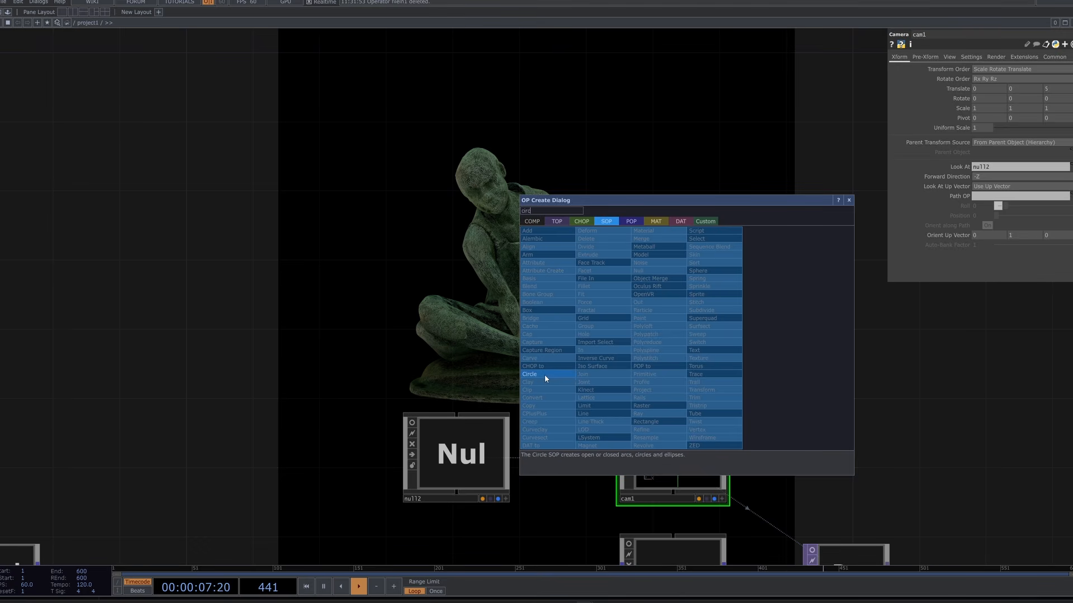
pyautogui.click(544, 374)
pyautogui.click(458, 195)
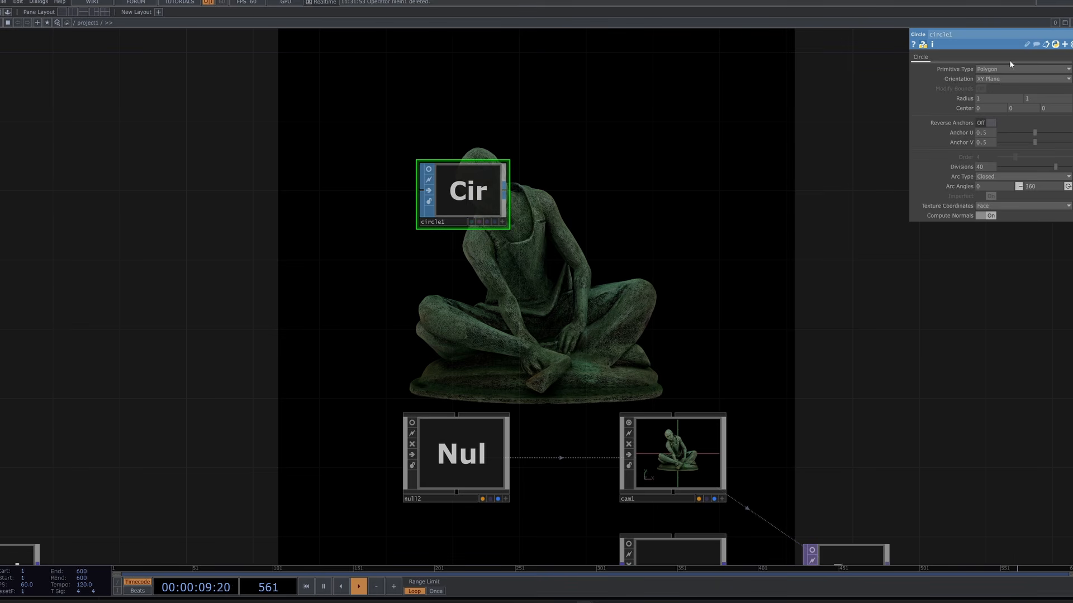
# - Set the Circle SOP's Primitive Type to Primitive and Orientation to ZX Plane, with its viewer turned on
pyautogui.click(994, 69)
pyautogui.click(992, 77)
pyautogui.scroll(5, 335, 168)
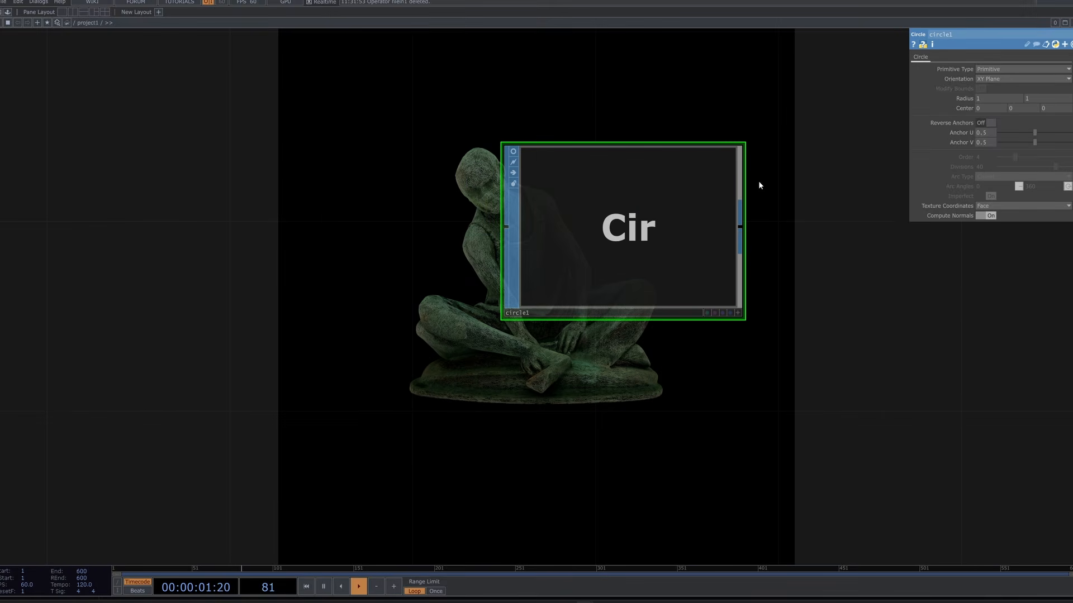
pyautogui.click(514, 151)
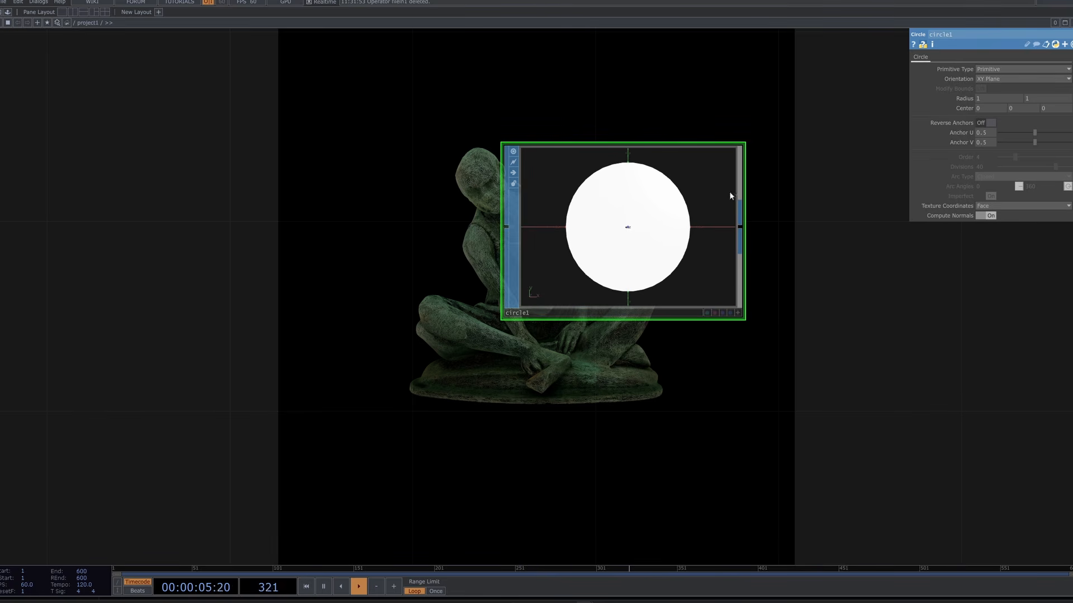
pyautogui.click(991, 79)
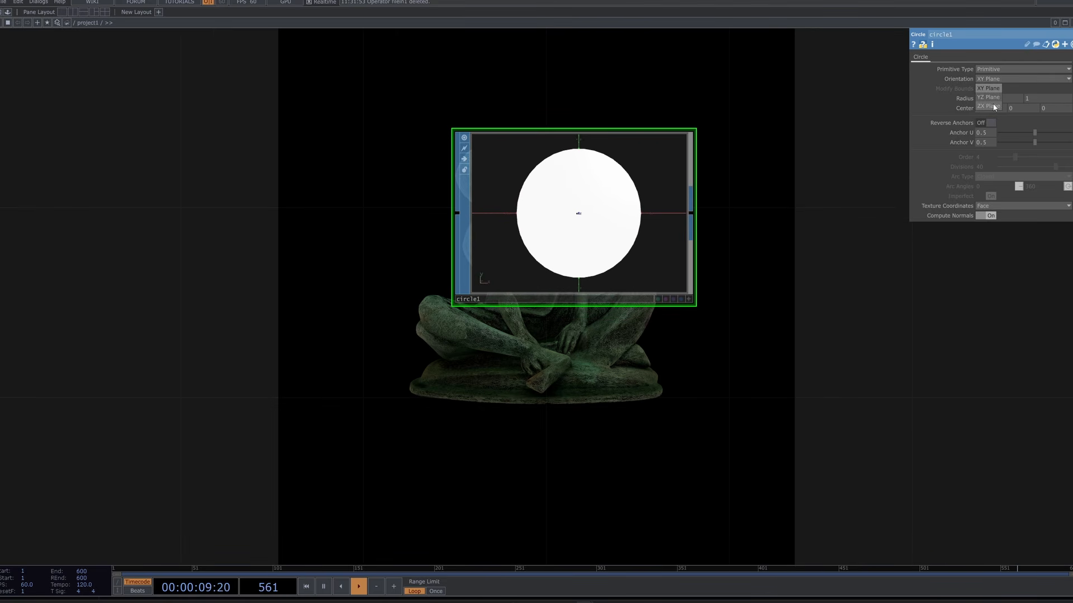
pyautogui.click(991, 106)
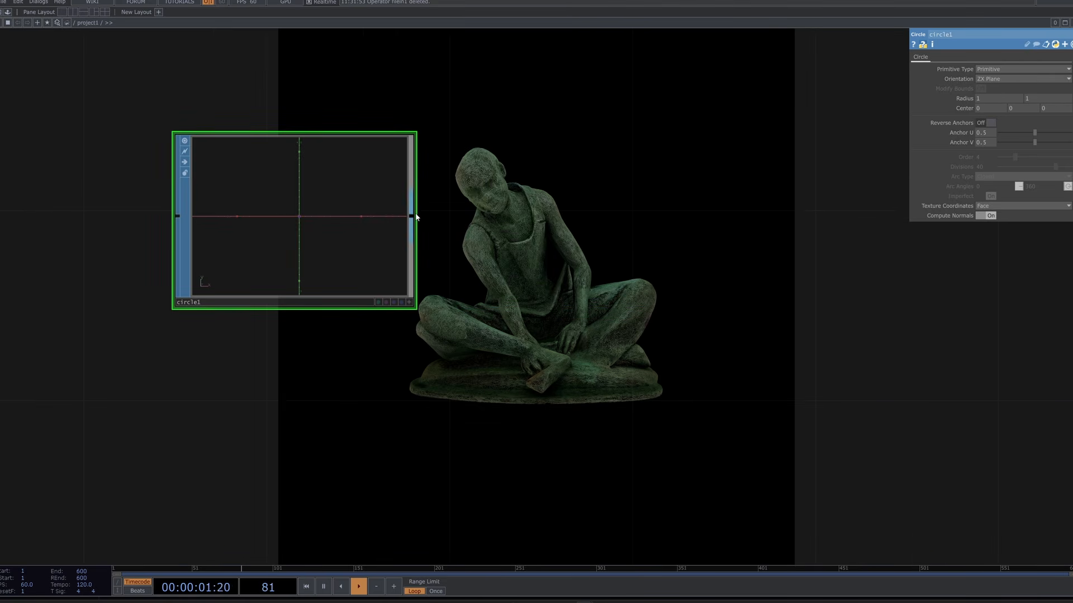
# - Connect a Null SOP to the Circle SOP's output
pyautogui.click(414, 216)
pyautogui.write('nu')
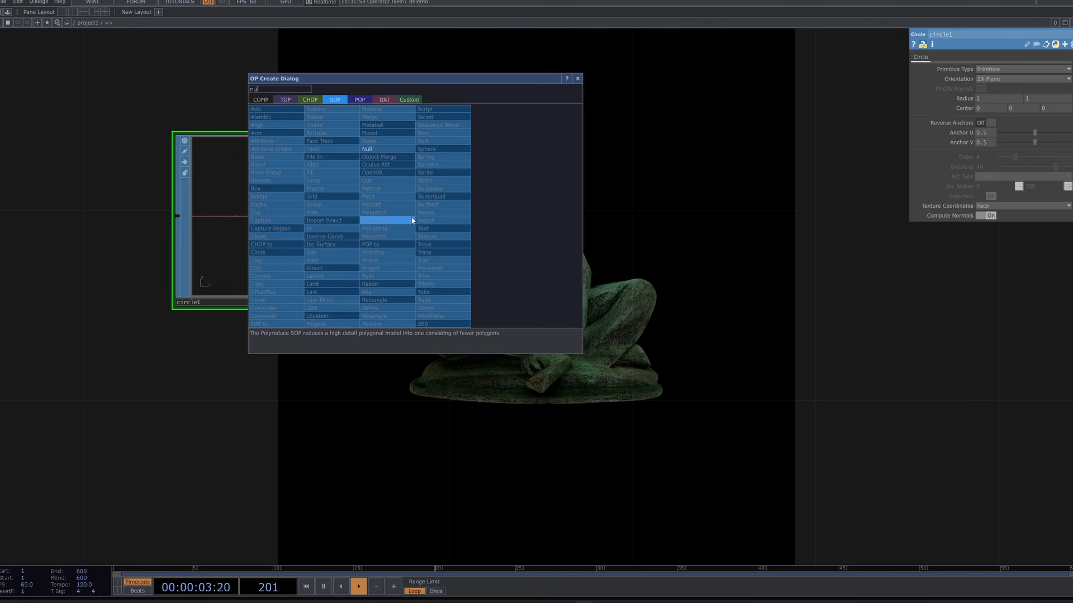
pyautogui.click(374, 149)
pyautogui.click(653, 245)
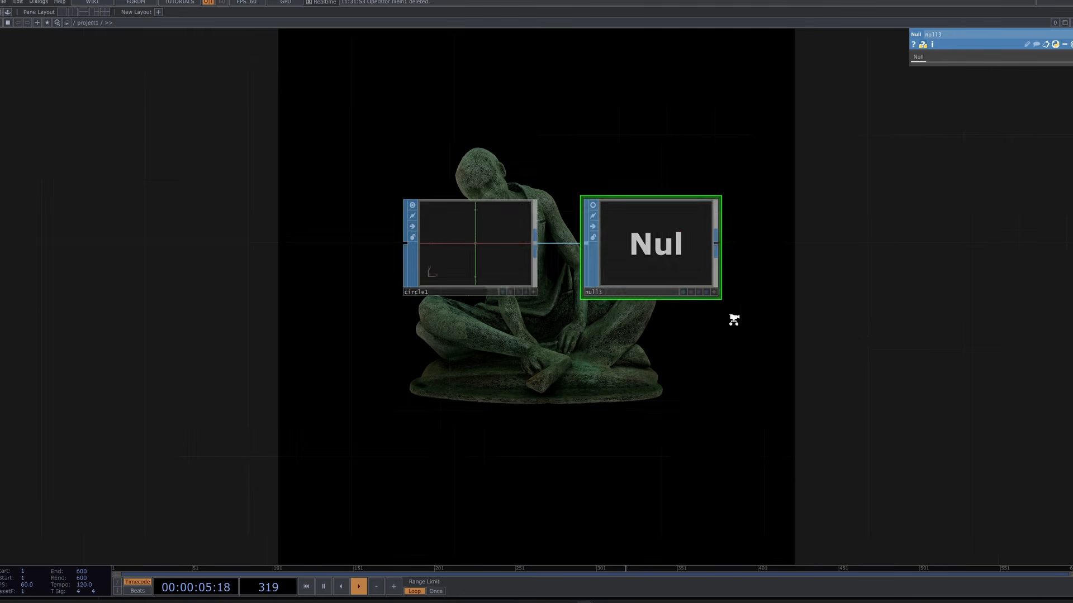
# - Set the circle's Null SOP as the Camera COMP's Path OP and drive its Position with a time-based expression
pyautogui.press('h')
pyautogui.click(547, 332)
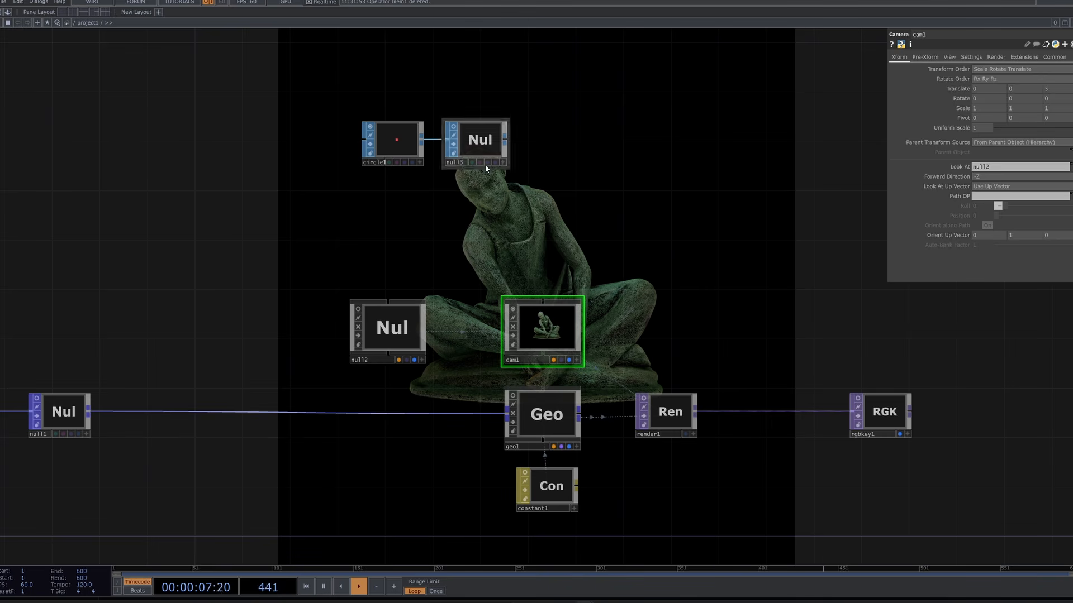
pyautogui.moveTo(967, 202); pyautogui.dragTo(1034, 174)
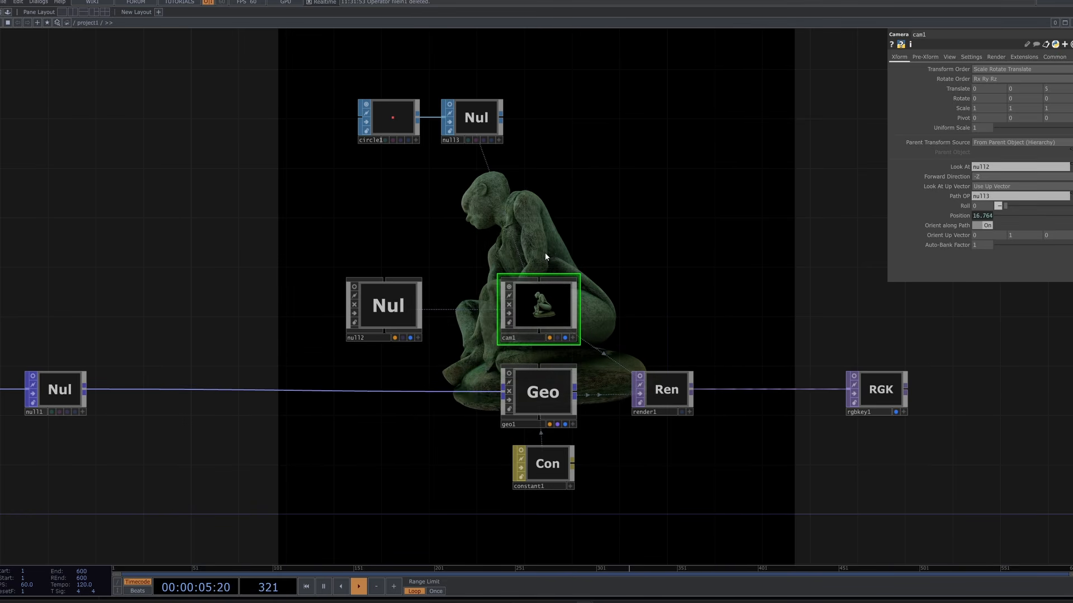
# - Enlarge the Circle SOP's Radius to 3.7 in both directions to move the orbiting camera away from the statue
pyautogui.scroll(3, 546, 251)
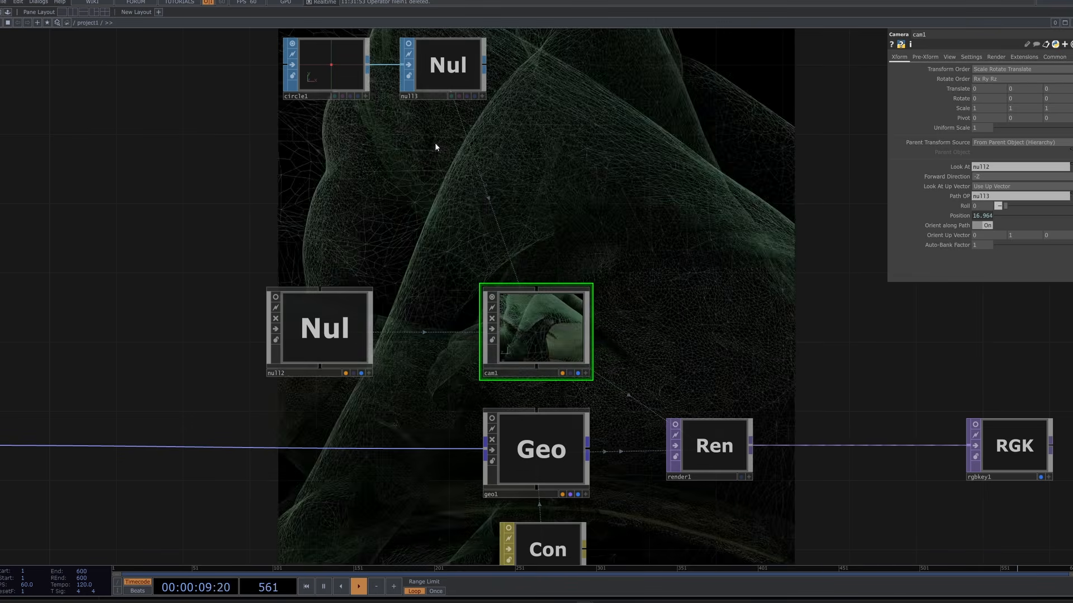
pyautogui.click(294, 88)
pyautogui.moveTo(961, 96); pyautogui.dragTo(964, 86)
pyautogui.moveTo(641, 169); pyautogui.dragTo(573, 131)
pyautogui.scroll(-3, 573, 134)
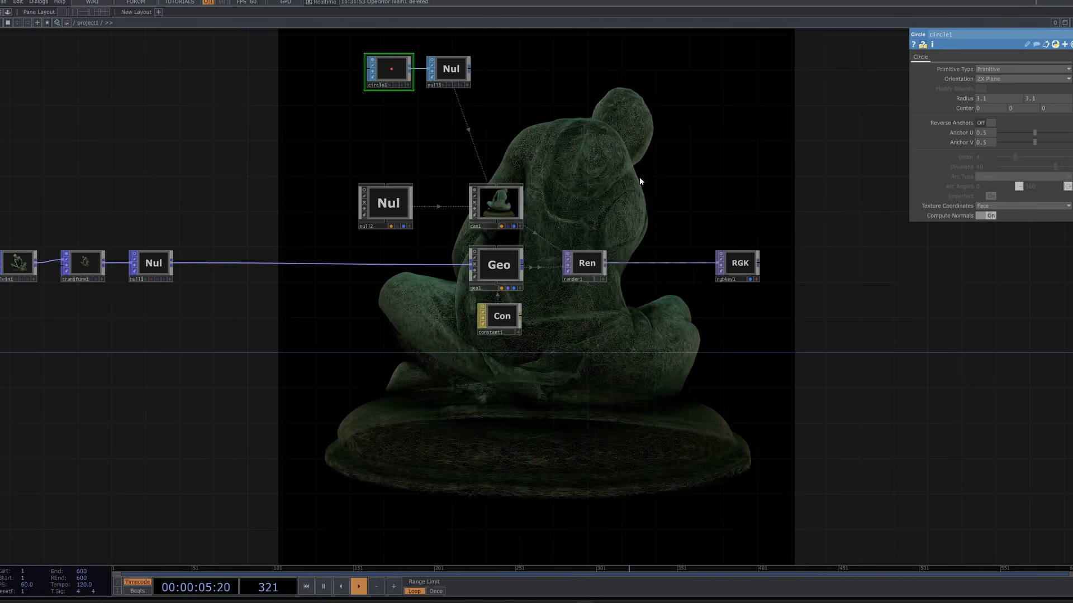
pyautogui.moveTo(957, 97); pyautogui.dragTo(961, 88)
pyautogui.moveTo(962, 98)
pyautogui.mouseDown(button='middle')
pyautogui.moveTo(982, 90)
pyautogui.moveTo(964, 98)
pyautogui.mouseUp(button='middle')
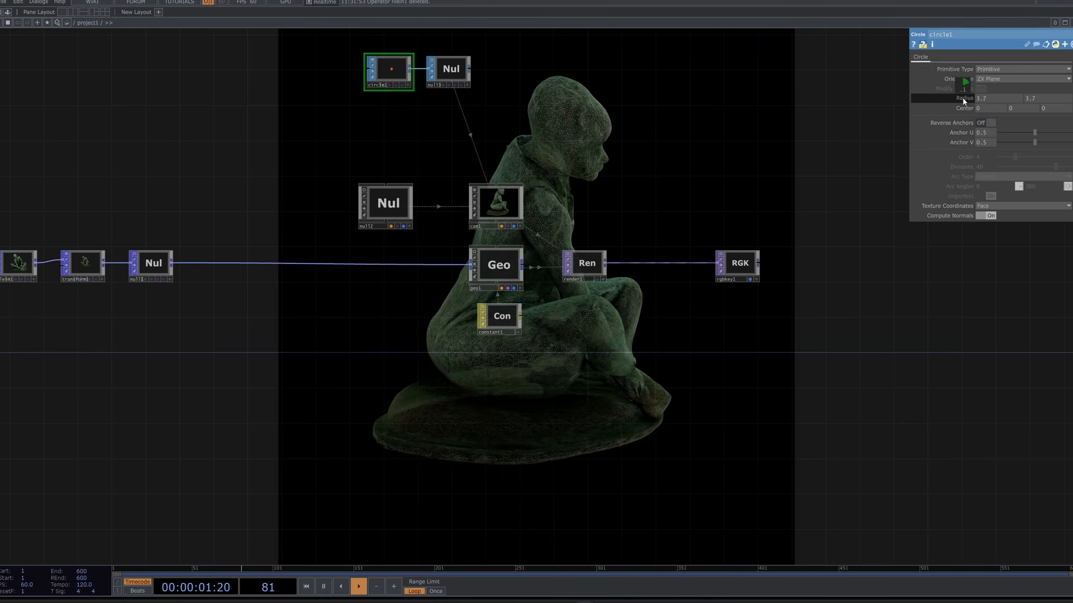
# - Set the Transform POP's Translate Y to 0.14 to lower the statue in the frame
pyautogui.moveTo(731, 184); pyautogui.dragTo(981, 249)
pyautogui.moveTo(208, 333); pyautogui.dragTo(334, 296, button='middle')
pyautogui.scroll(1, 333, 296)
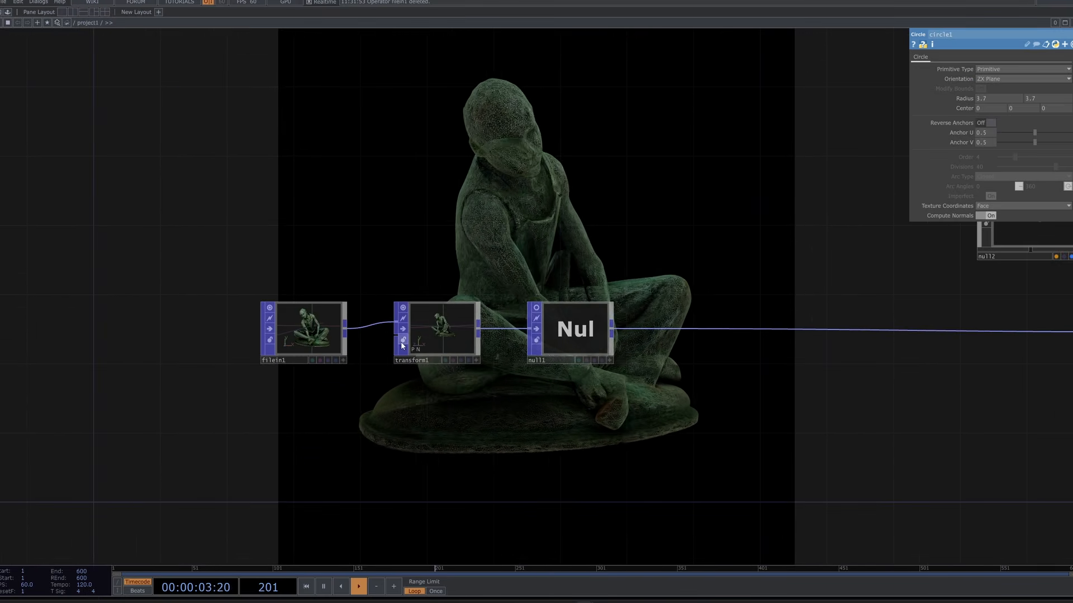
pyautogui.click(460, 327)
pyautogui.moveTo(794, 381); pyautogui.dragTo(671, 311)
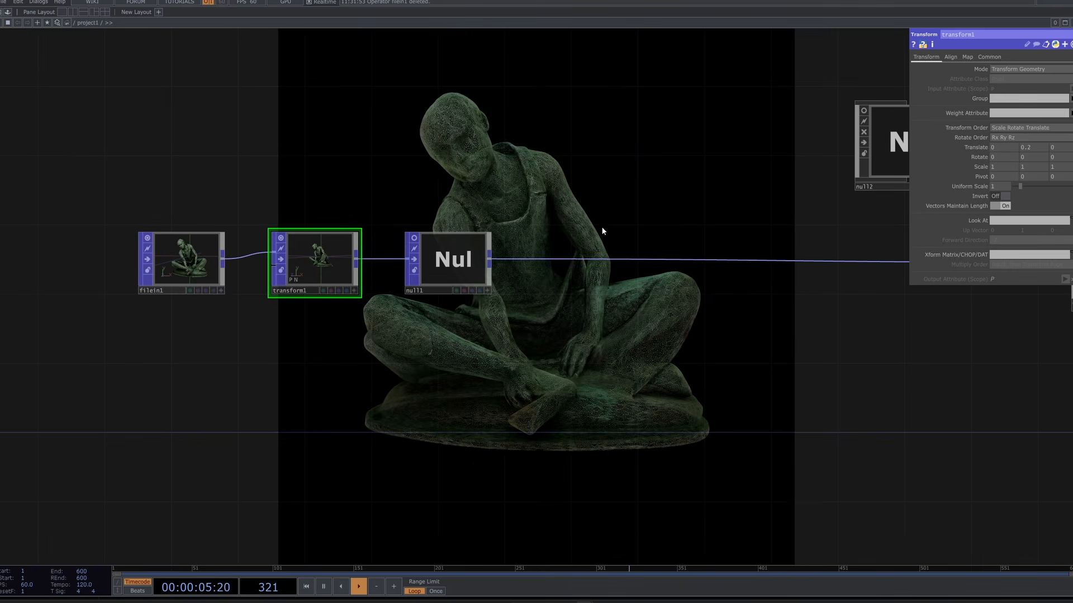
pyautogui.moveTo(1041, 148); pyautogui.dragTo(1017, 156, button='middle')
pyautogui.moveTo(828, 404); pyautogui.dragTo(826, 403)
# - Move the File In and Transform POPs together away from the Null POP to open a gap in the chain
pyautogui.scroll(-5, 695, 319)
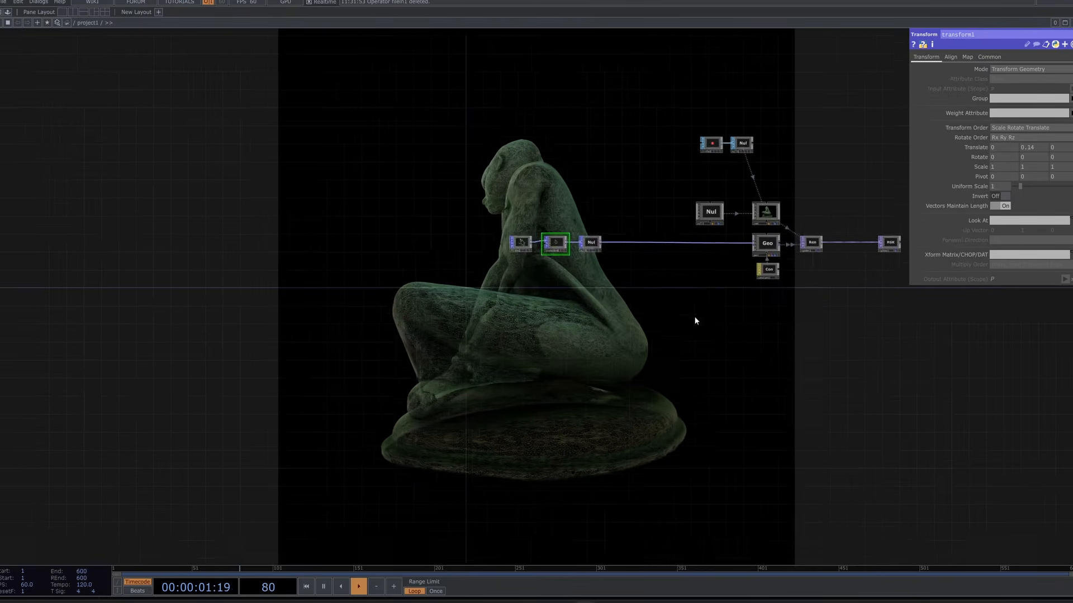
pyautogui.moveTo(694, 318); pyautogui.dragTo(589, 338)
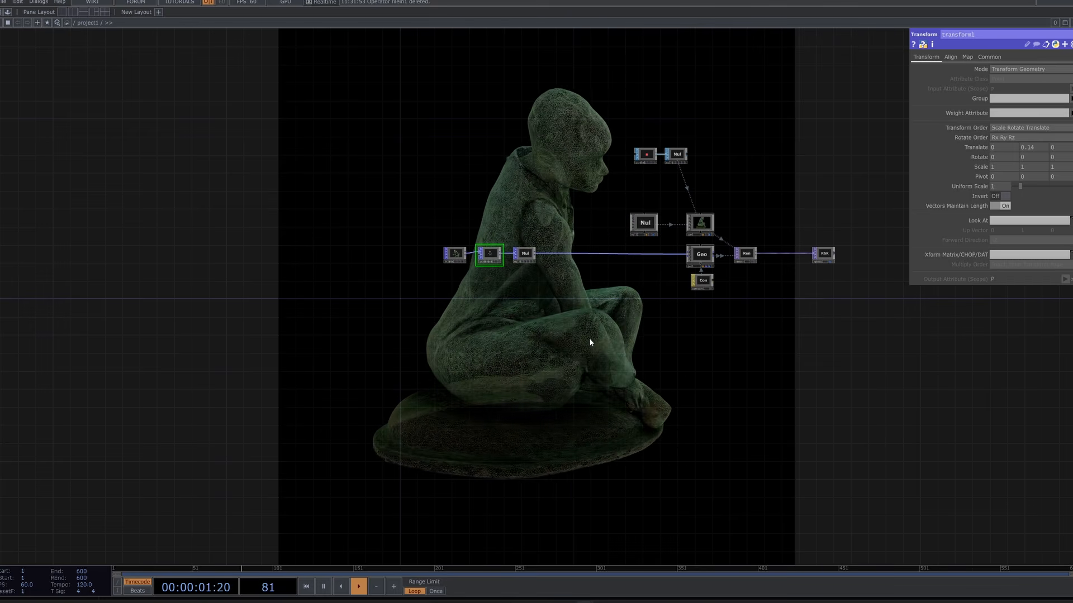
pyautogui.scroll(3, 588, 337)
pyautogui.moveTo(248, 116); pyautogui.dragTo(430, 222, button='right')
pyautogui.moveTo(441, 200); pyautogui.dragTo(316, 199)
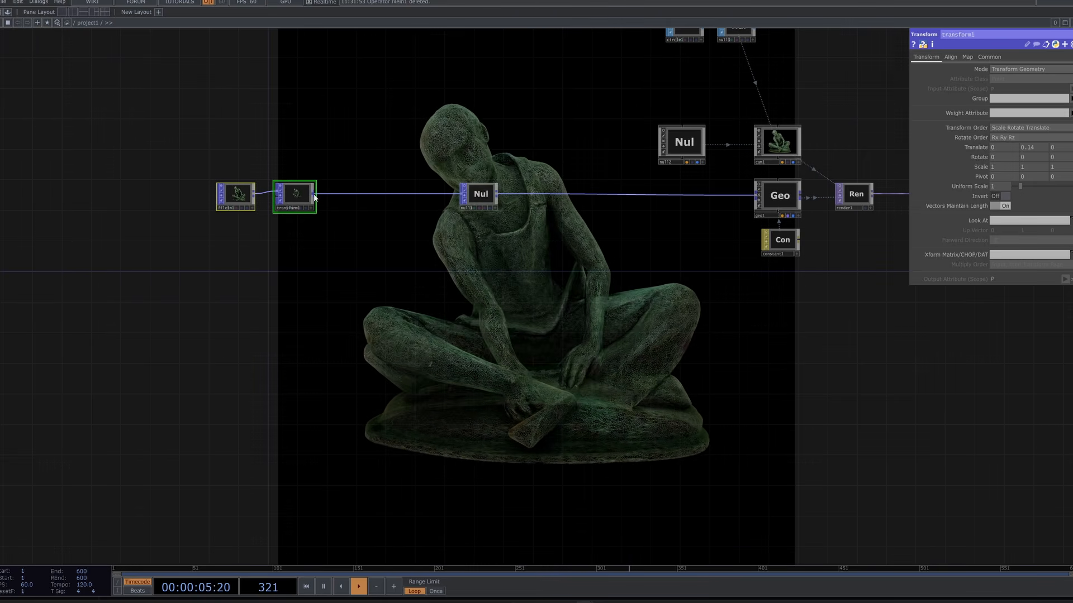
# - Branch a second Null POP off the Transform POP and place it below the main chain
pyautogui.rightClick(314, 194)
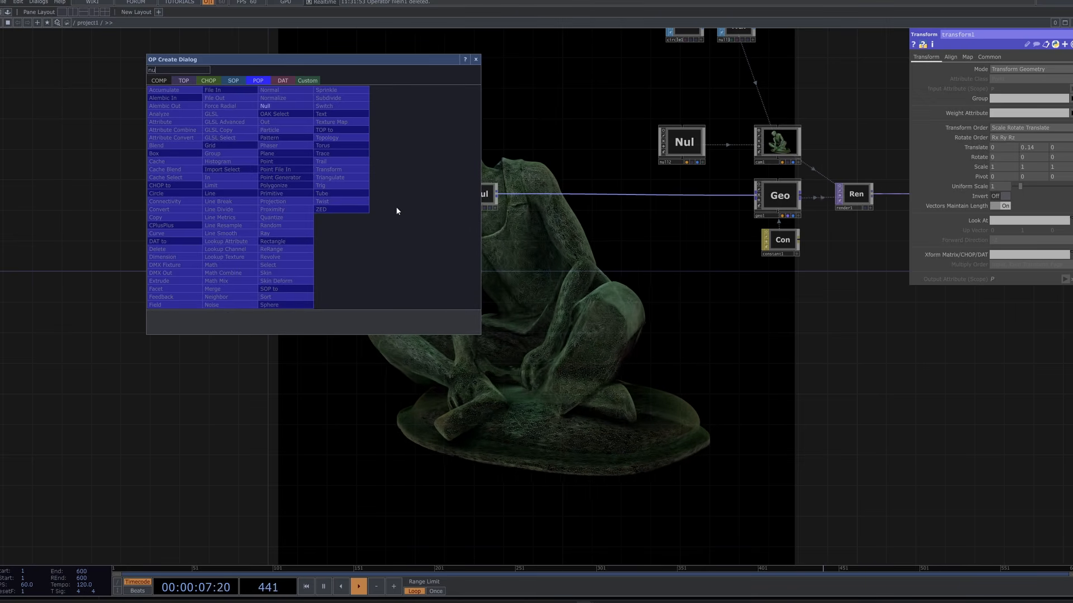
pyautogui.click(277, 107)
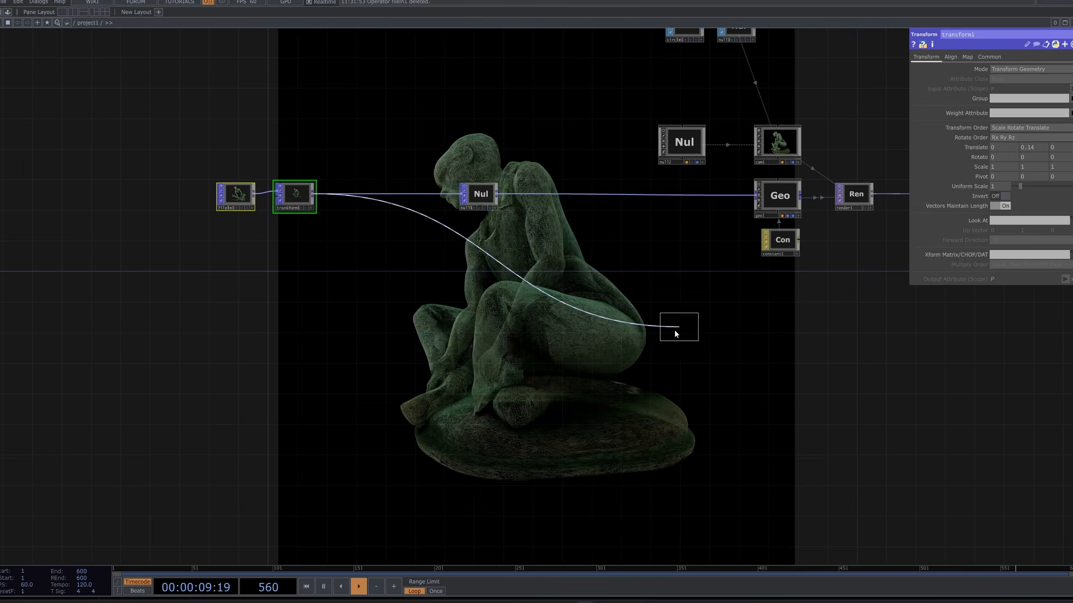
pyautogui.click(674, 330)
pyautogui.moveTo(665, 339); pyautogui.dragTo(607, 347)
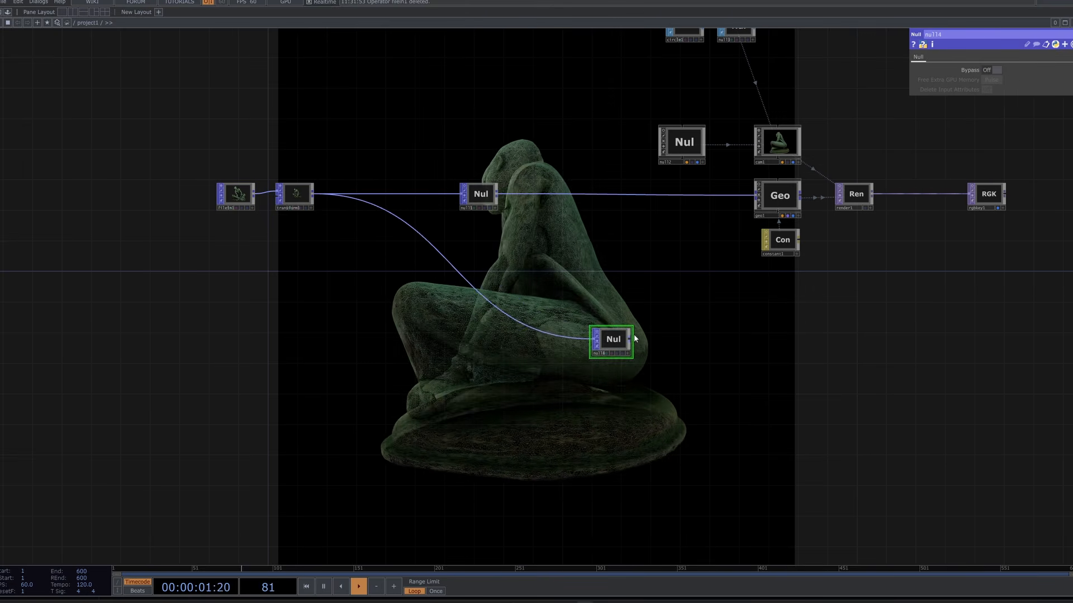
# - Connect a second Geometry COMP to the branched Null POP, below the first Geometry COMP
pyautogui.rightClick(630, 339)
pyautogui.click(474, 225)
pyautogui.write('g')
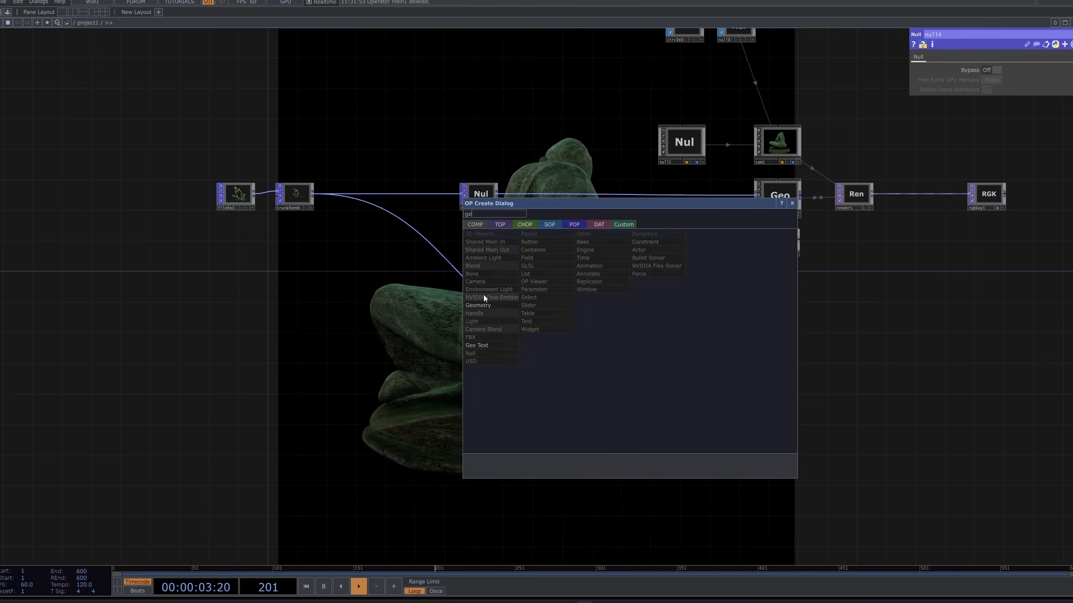
pyautogui.write('e')
pyautogui.click(479, 305)
pyautogui.click(789, 342)
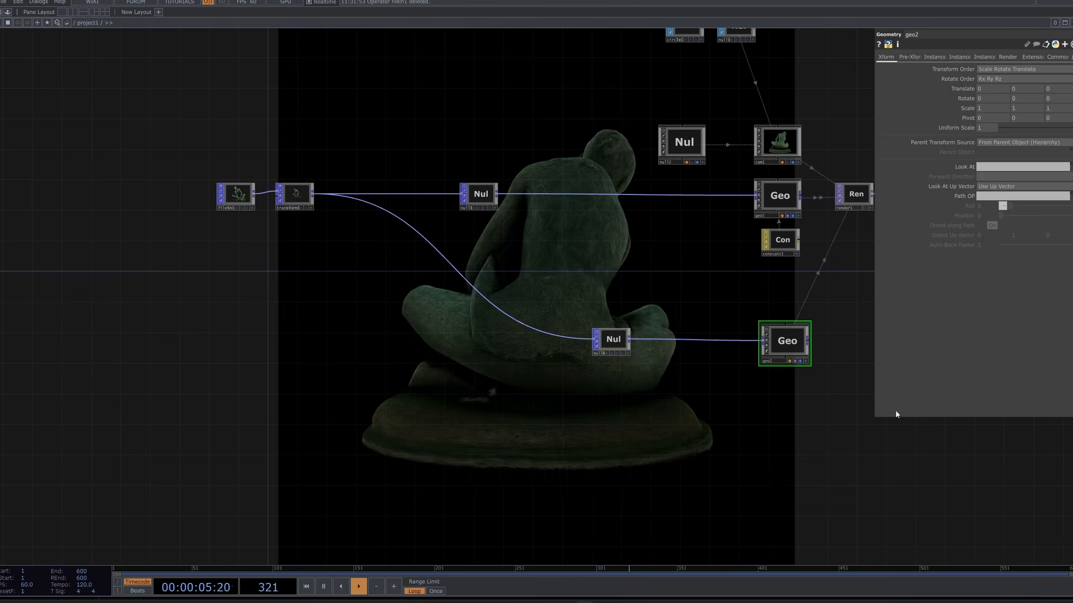
# - Add a second Constant MAT below the new Geometry COMP and assign it as that geometry's material
pyautogui.moveTo(834, 441); pyautogui.dragTo(563, 397)
pyautogui.scroll(1, 434, 371)
pyautogui.press('Tab')
pyautogui.click(403, 264)
pyautogui.write('c')
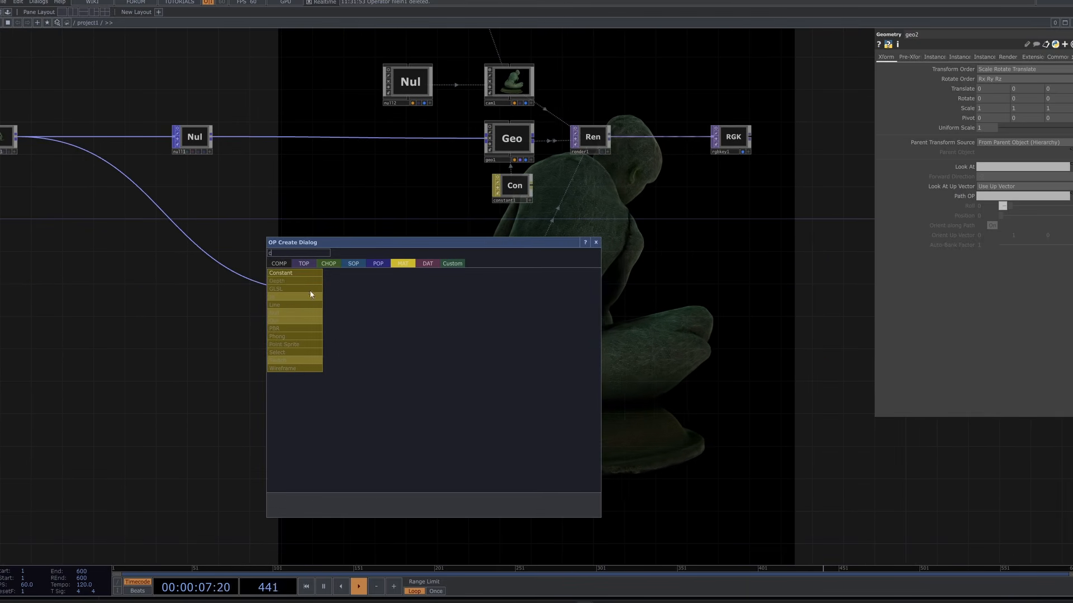
pyautogui.click(294, 274)
pyautogui.click(523, 353)
pyautogui.moveTo(523, 353); pyautogui.dragTo(524, 286)
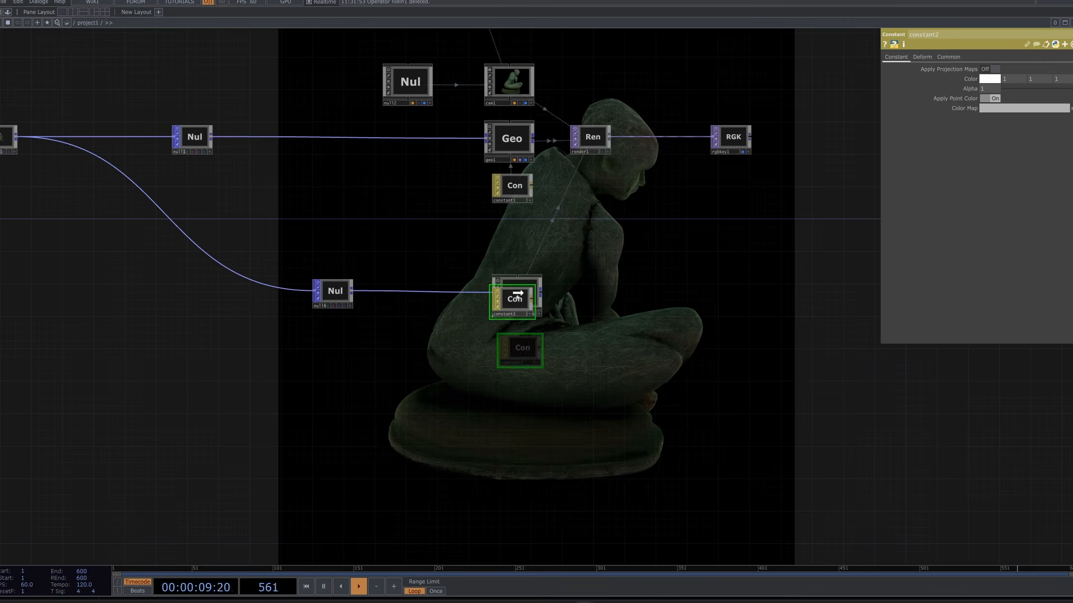
pyautogui.click(525, 280)
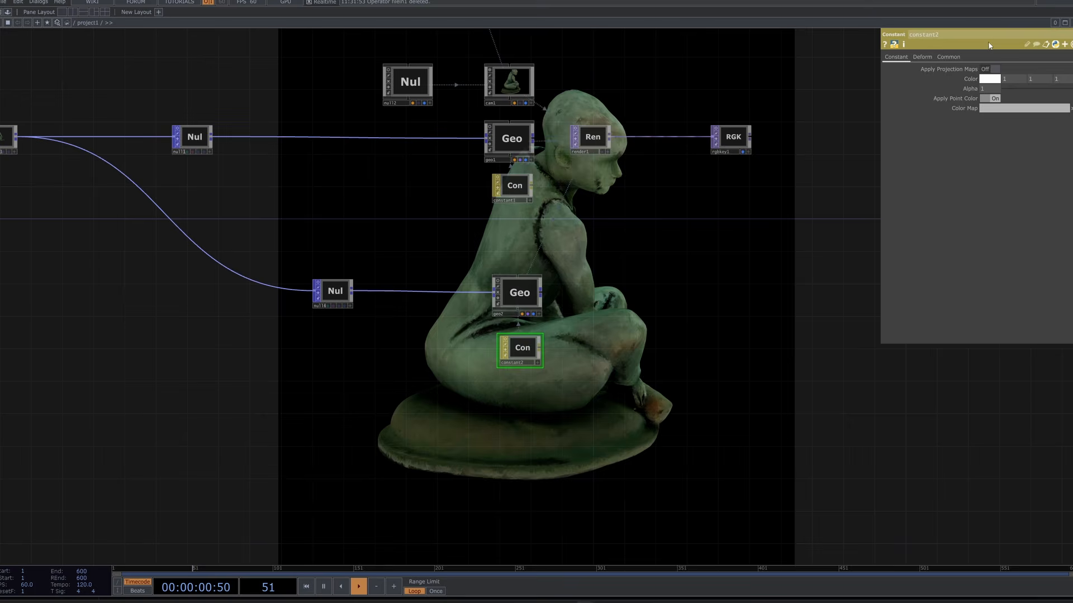
# - Set the second Constant MAT's Wire Frame to GPU Tesselated Wire Frame with a Line Width of 2
pyautogui.click(953, 58)
pyautogui.click(995, 273)
pyautogui.click(997, 283)
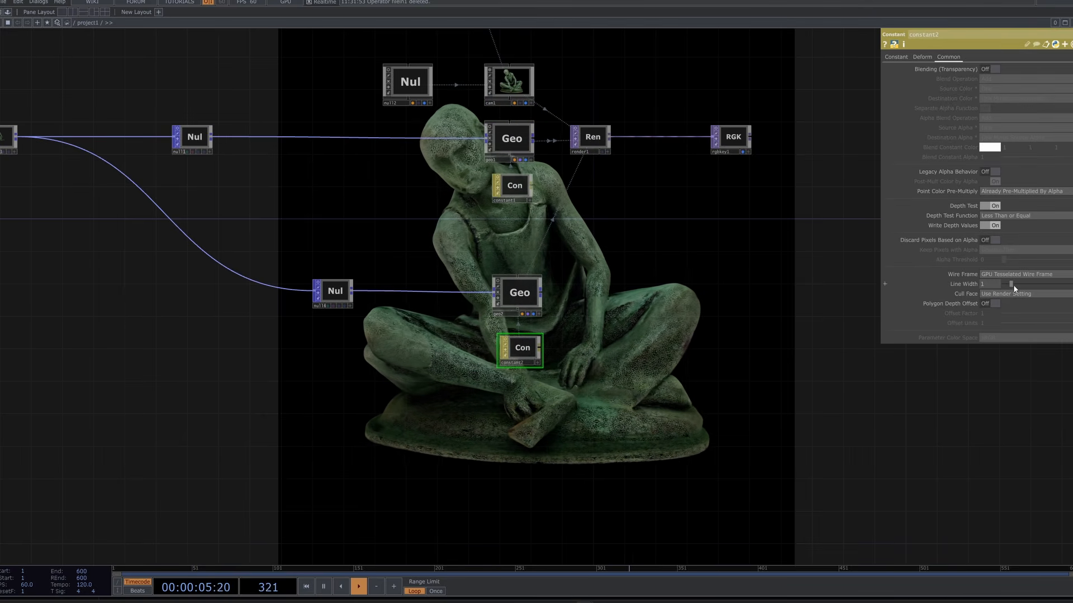
pyautogui.write('2')
pyautogui.press('Return')
pyautogui.moveTo(722, 321); pyautogui.dragTo(713, 250)
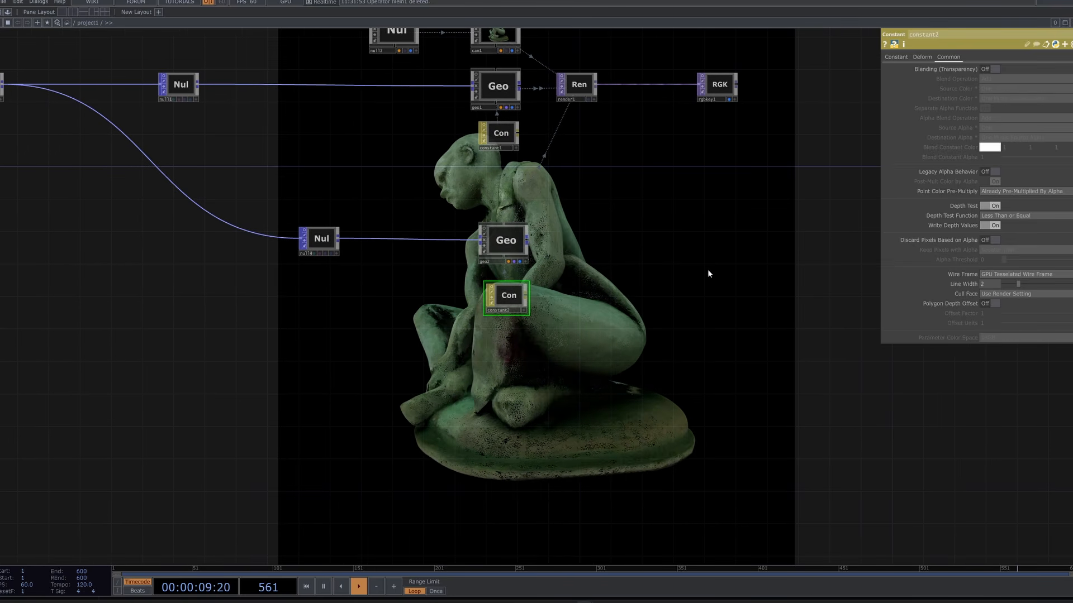
pyautogui.moveTo(655, 344); pyautogui.dragTo(718, 411)
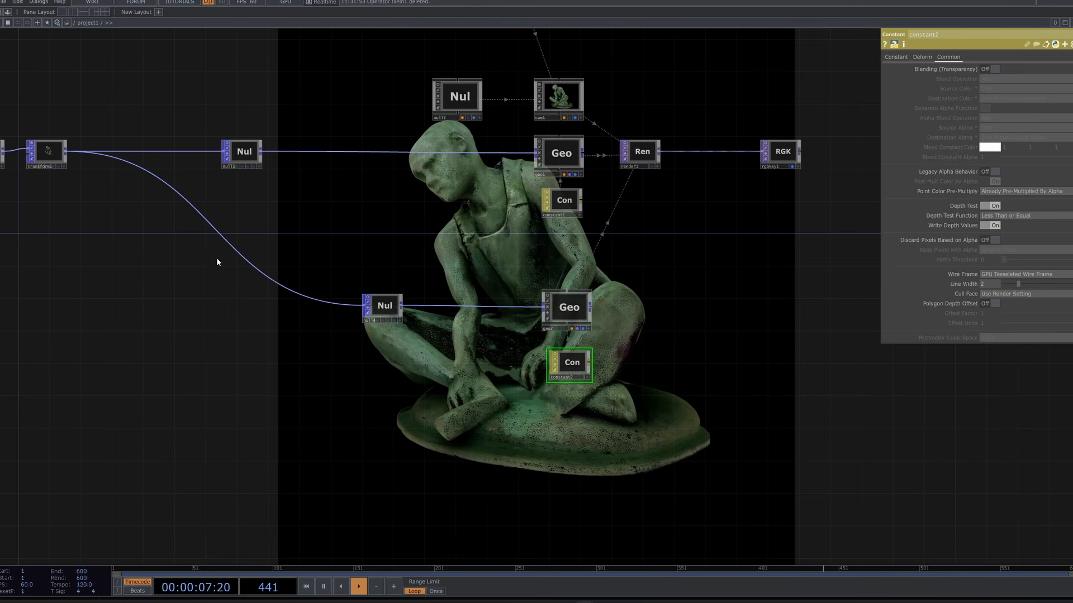
# - Insert a Feedback POP on the branch between the Transform POP and the lower Null POP
pyautogui.moveTo(208, 211); pyautogui.dragTo(208, 216)
pyautogui.rightClick(204, 212)
pyautogui.click(222, 208)
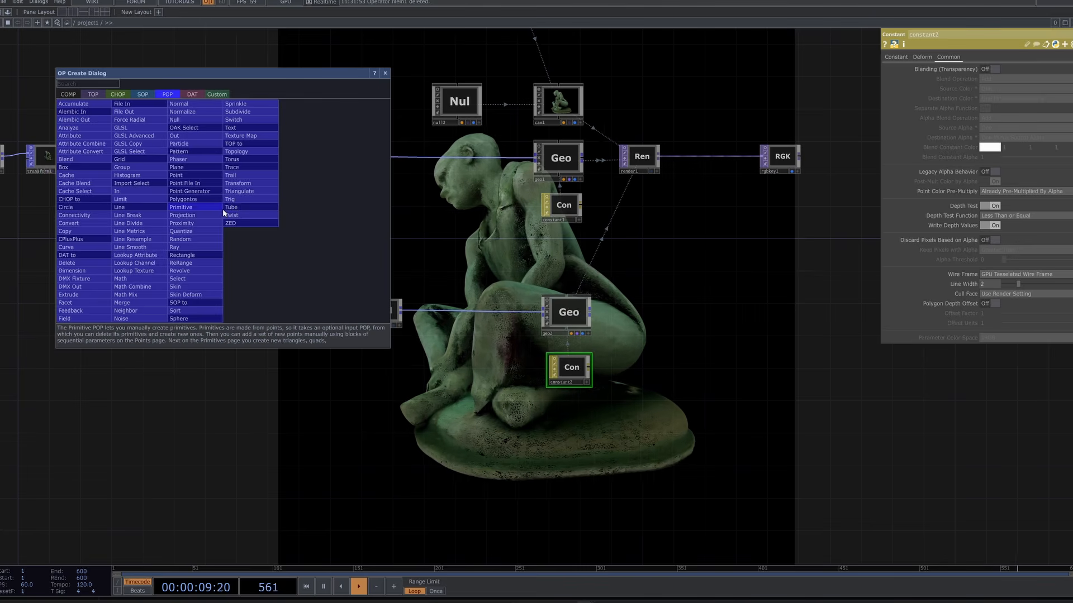
pyautogui.write('fe')
pyautogui.click(90, 310)
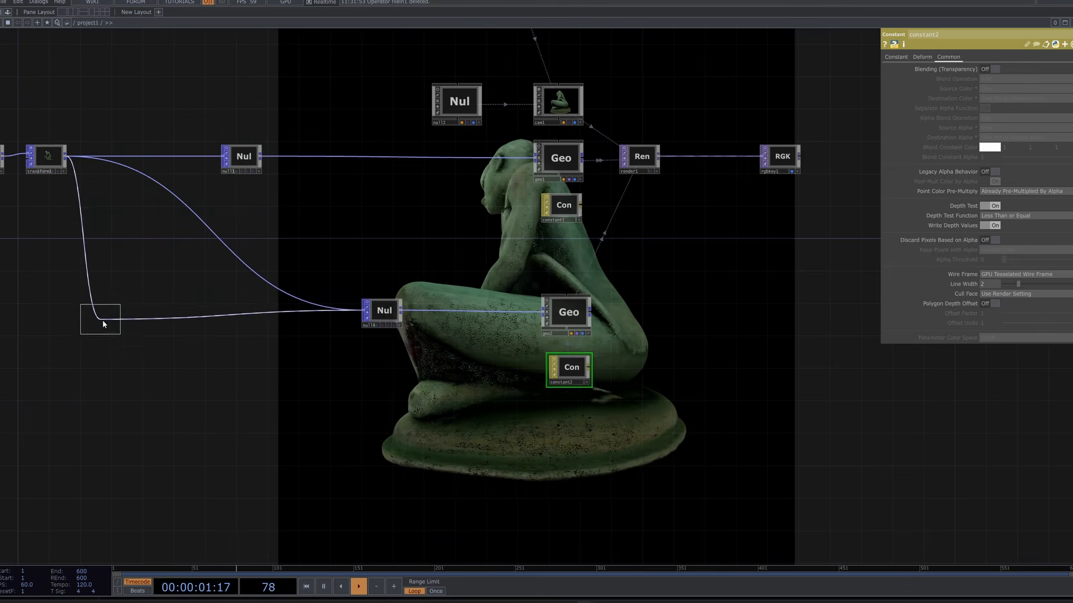
pyautogui.click(148, 306)
pyautogui.moveTo(6, 159); pyautogui.dragTo(256, 227)
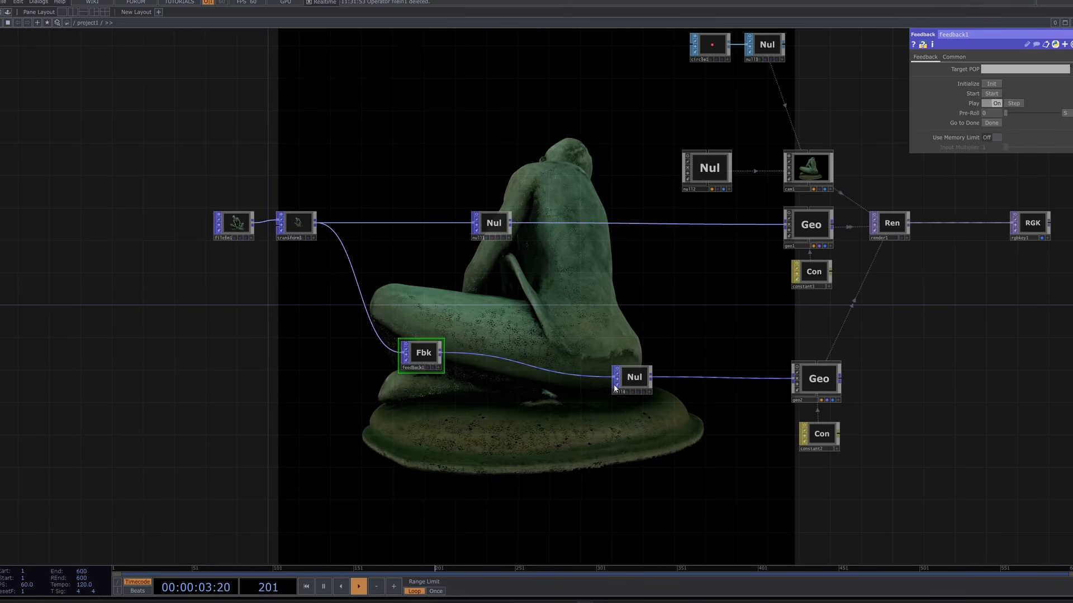
pyautogui.moveTo(421, 360); pyautogui.dragTo(437, 377)
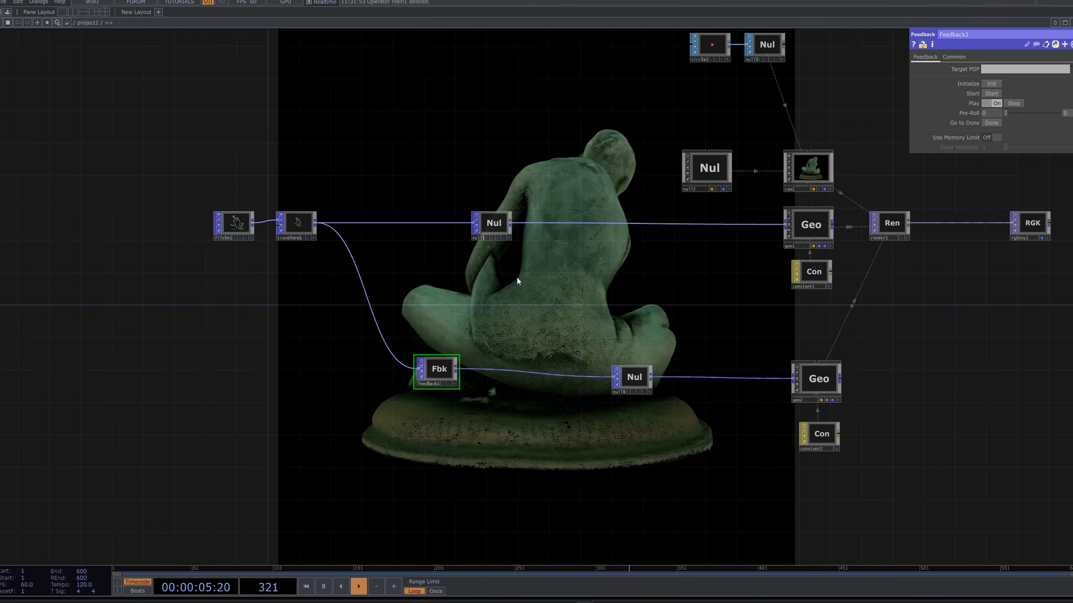
# - Space out the Feedback POP and lower Null POP in one row, and assign null4 as the Feedback's Target POP
pyautogui.moveTo(506, 273); pyautogui.dragTo(430, 248)
pyautogui.moveTo(360, 344)
pyautogui.mouseDown()
pyautogui.moveTo(360, 362)
pyautogui.moveTo(340, 351)
pyautogui.mouseUp()
pyautogui.moveTo(558, 352); pyautogui.dragTo(685, 352)
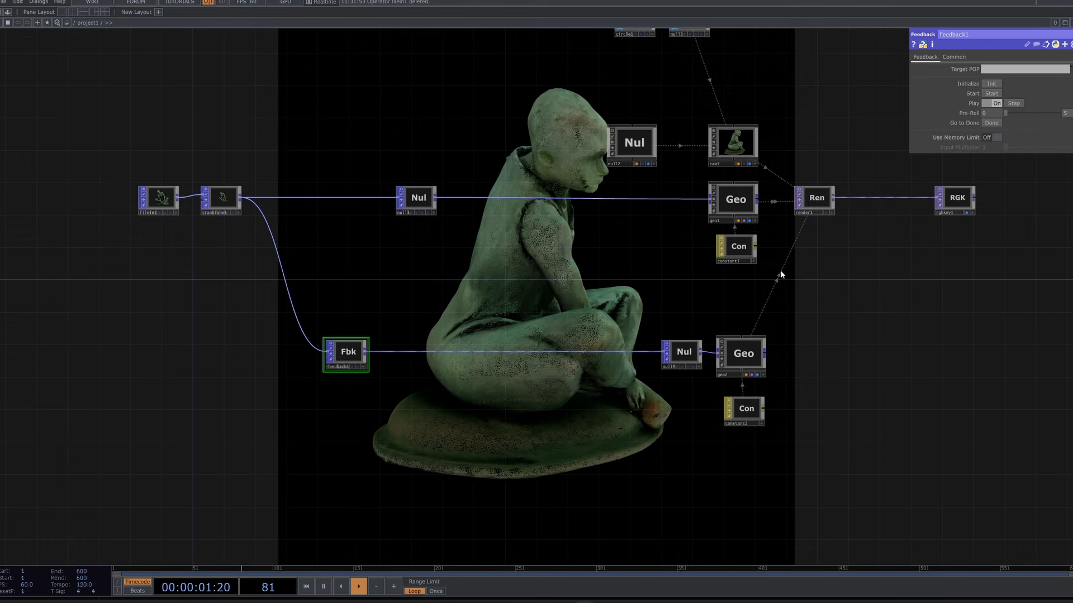
pyautogui.moveTo(684, 352); pyautogui.dragTo(1025, 69)
# - Move the Feedback POP aside and insert a Noise POP between it and the null4 POP
pyautogui.scroll(5, 421, 303)
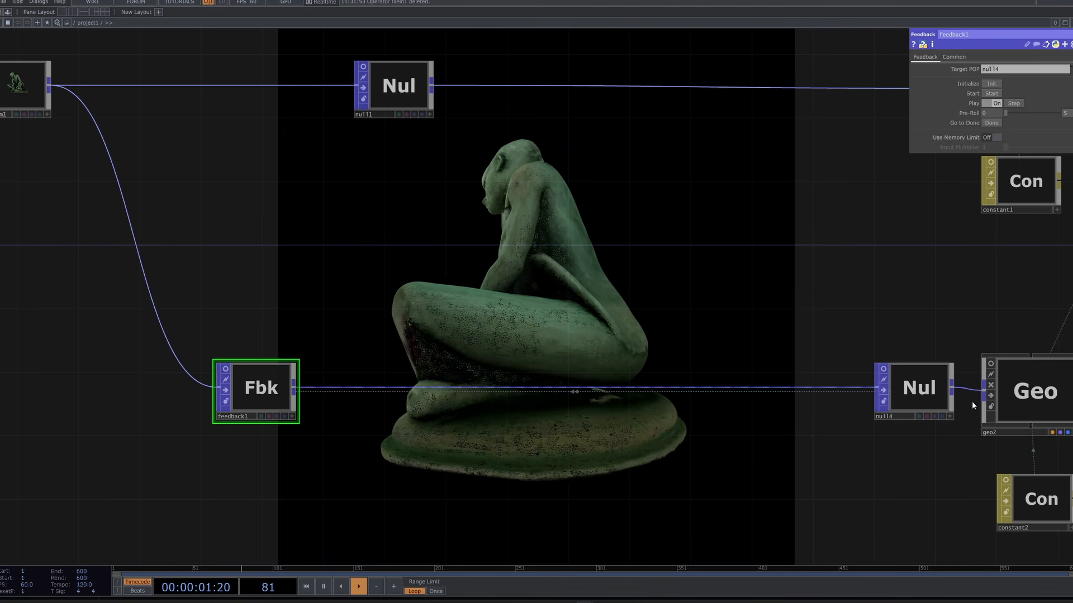
pyautogui.moveTo(477, 326); pyautogui.dragTo(492, 330)
pyautogui.moveTo(290, 398); pyautogui.dragTo(199, 399)
pyautogui.rightClick(375, 398)
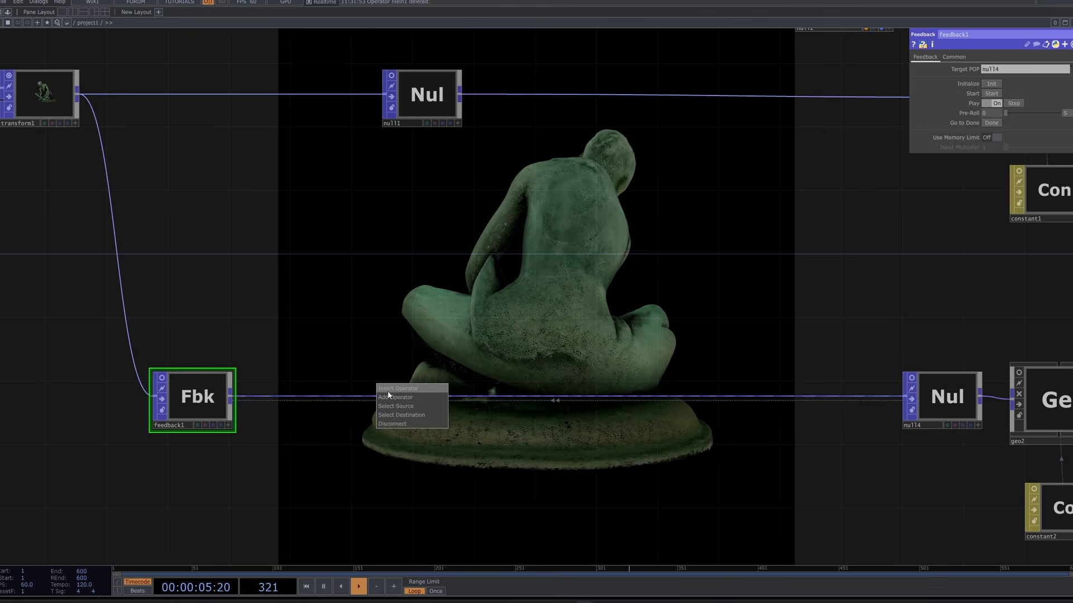
pyautogui.click(387, 391)
pyautogui.write('noise')
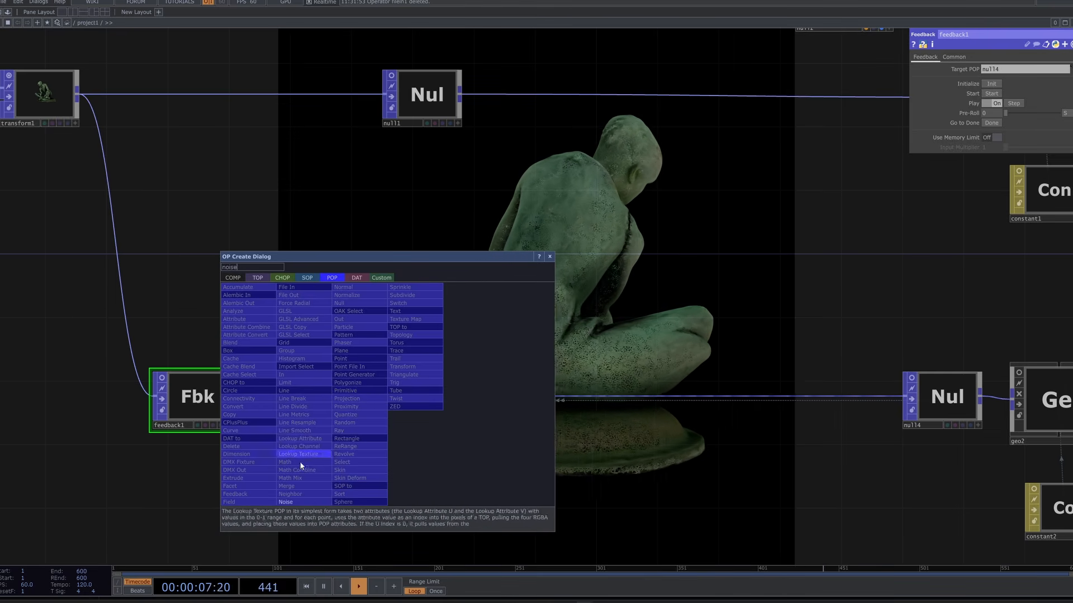
pyautogui.click(282, 502)
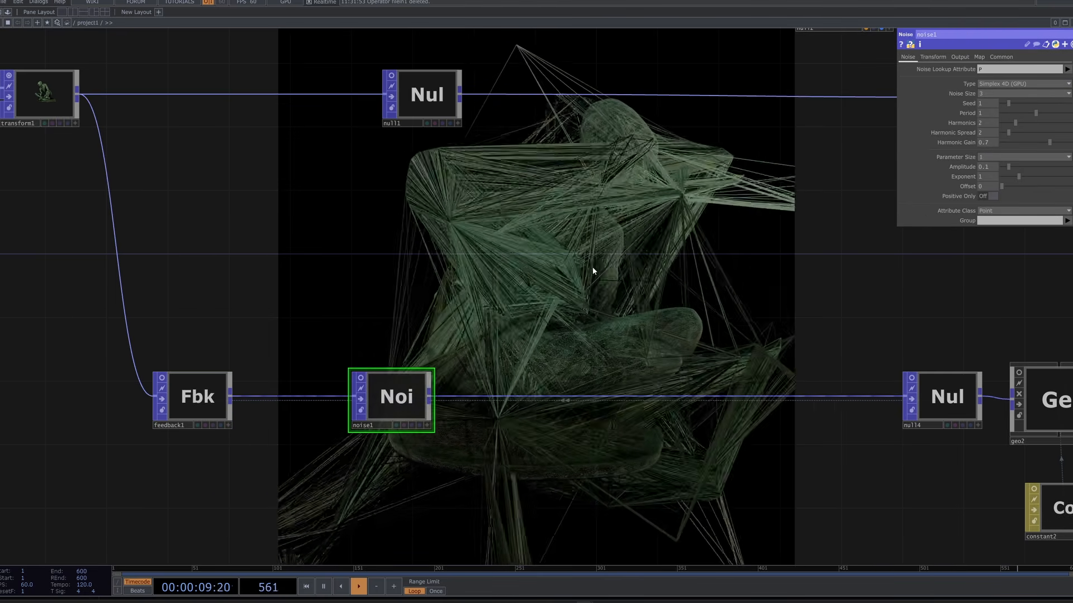
# - Set the Noise POP's Amplitude to 0.01
pyautogui.click(984, 167)
pyautogui.write('0.01')
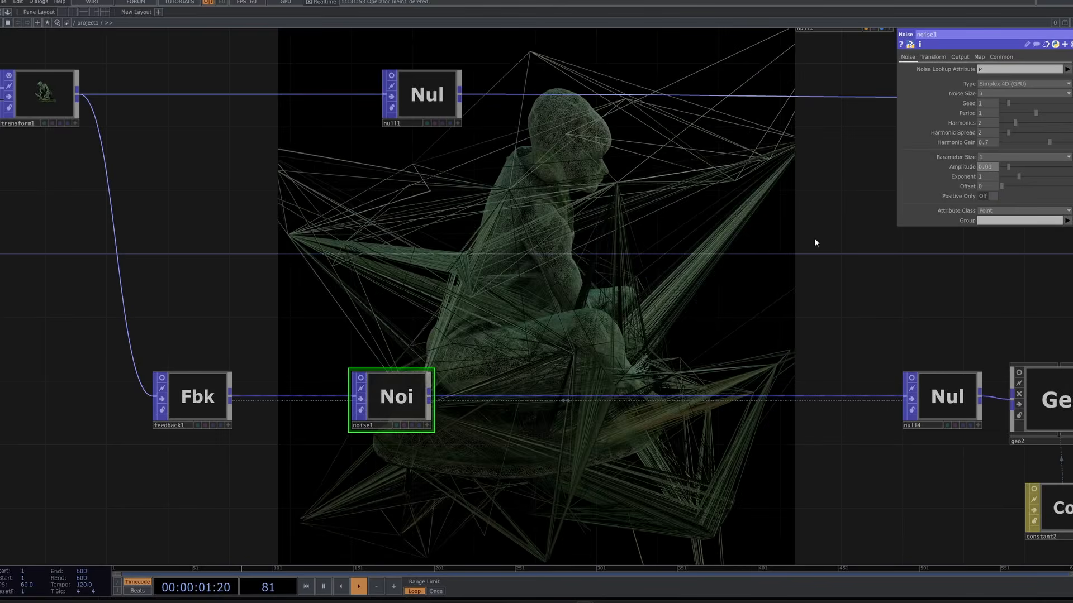
pyautogui.press('Return')
# - Restart the Feedback POP so its loop begins again from the incoming statue geometry
pyautogui.moveTo(754, 260); pyautogui.dragTo(874, 228)
pyautogui.click(297, 375)
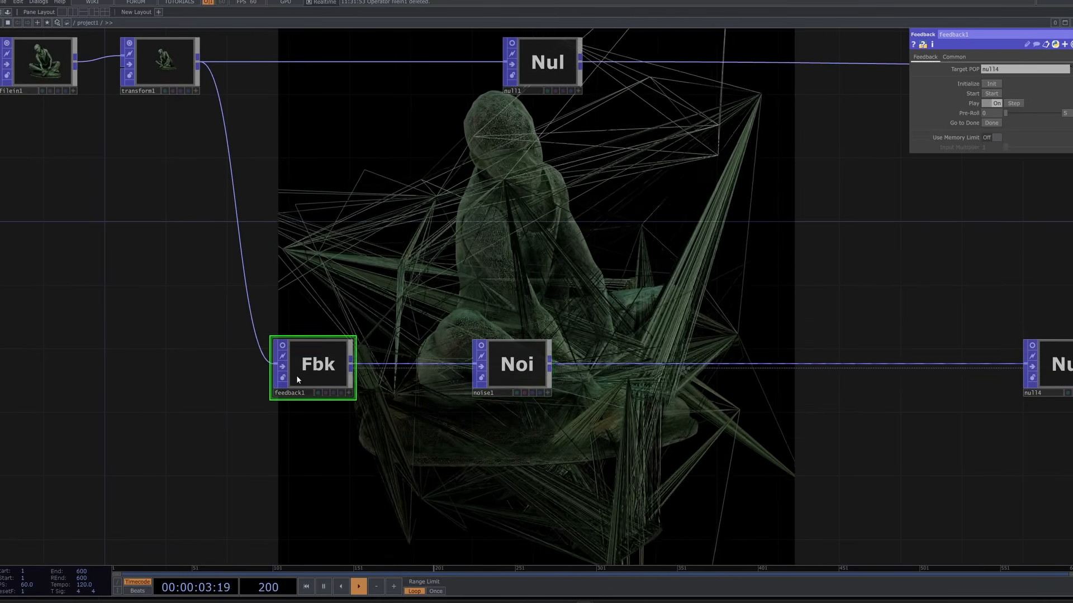
pyautogui.moveTo(939, 239); pyautogui.dragTo(1072, 110)
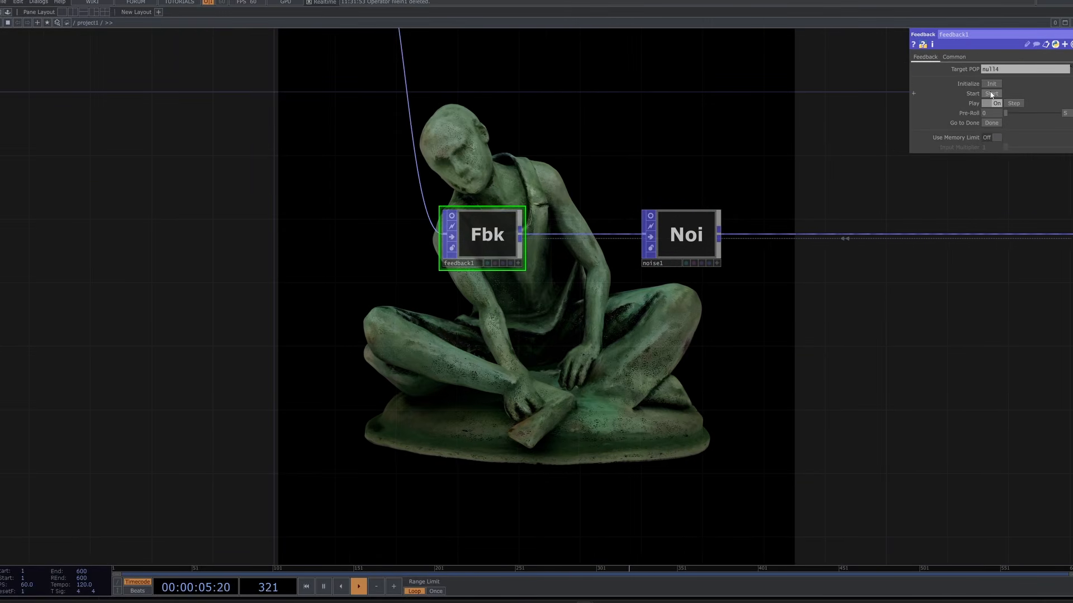
pyautogui.click(991, 94)
# - Add a Keyboard In CHOP below and beside the Feedback POP
pyautogui.moveTo(819, 354); pyautogui.dragTo(761, 287)
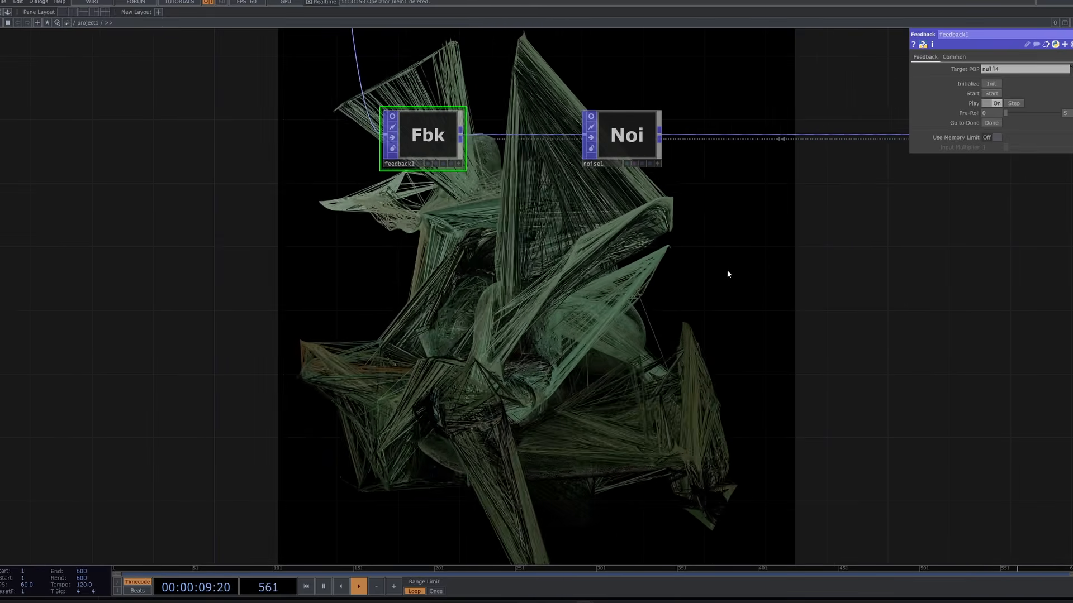
pyautogui.press('Tab')
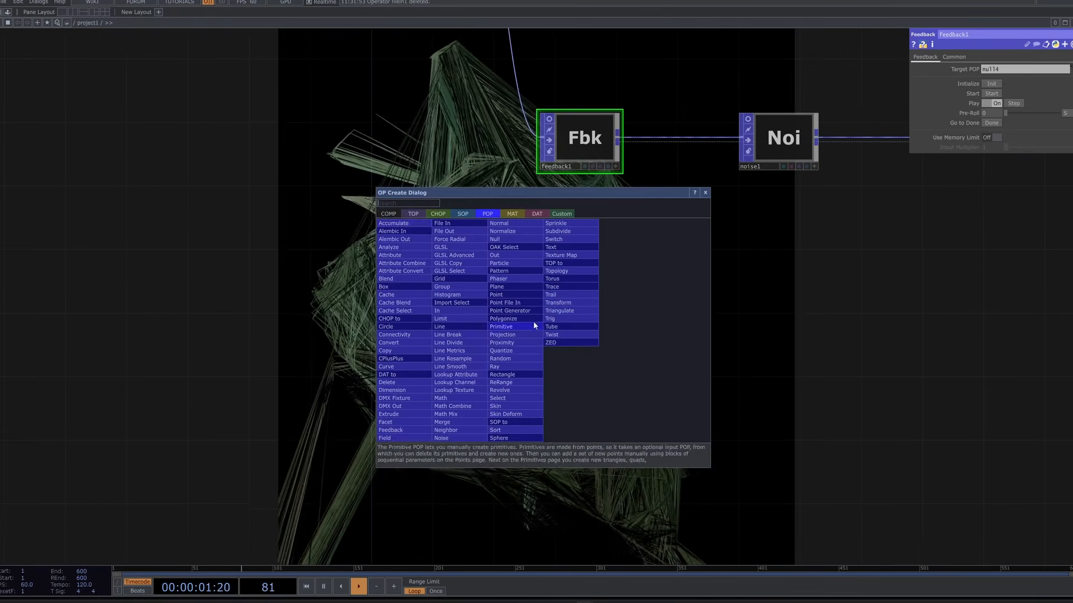
pyautogui.click(449, 215)
pyautogui.write('key')
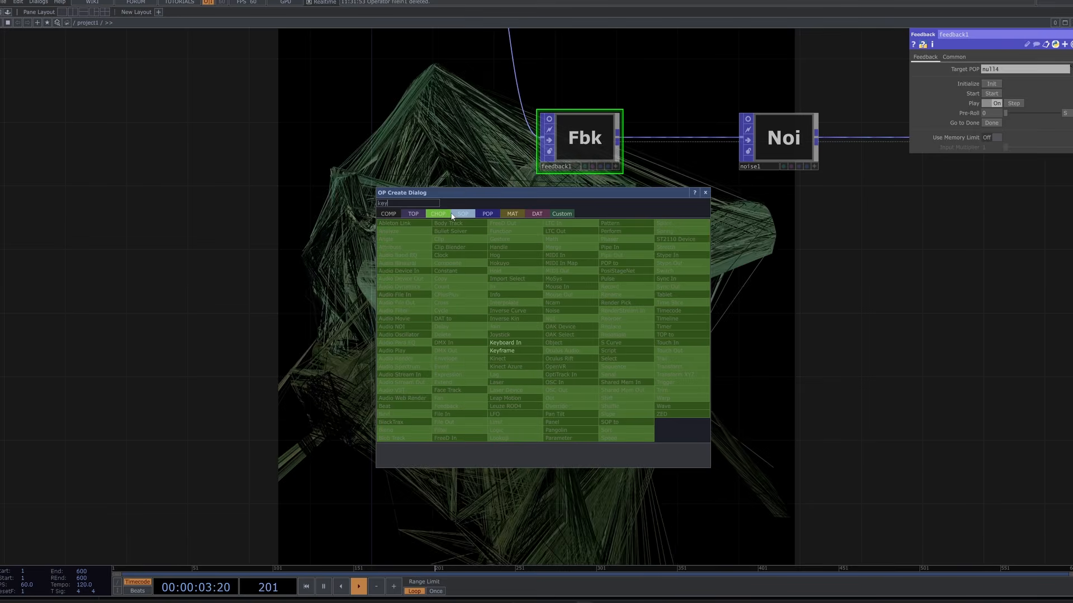
pyautogui.click(517, 345)
pyautogui.click(438, 282)
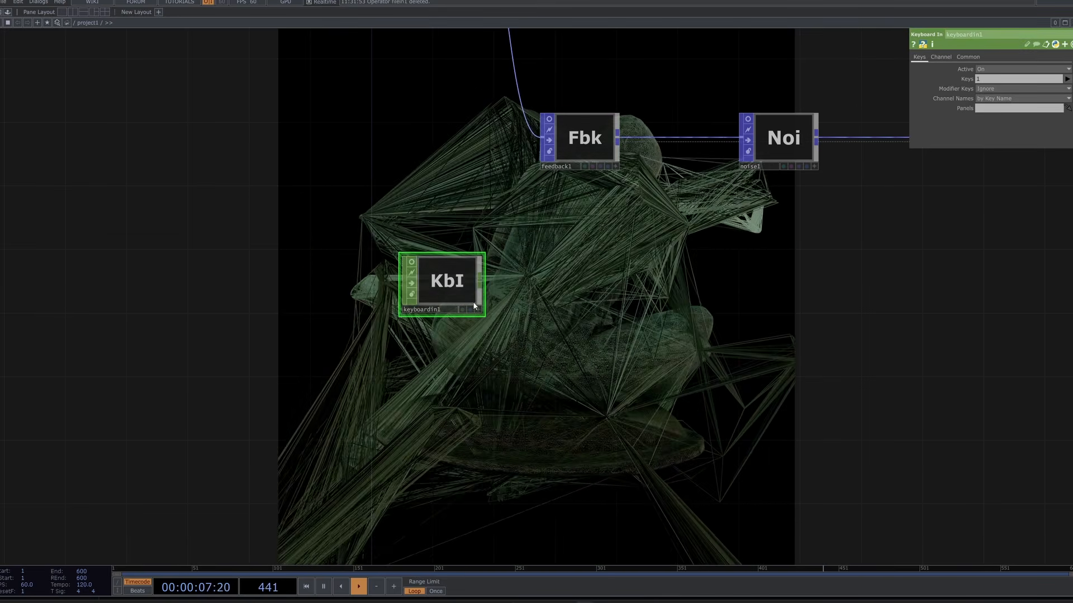
# - Link the Keyboard In CHOP's k1 channel to the Feedback POP's Initialize parameter and trigger it once
pyautogui.click(581, 140)
pyautogui.moveTo(442, 285); pyautogui.dragTo(994, 85)
pyautogui.click(995, 88)
pyautogui.press('1')
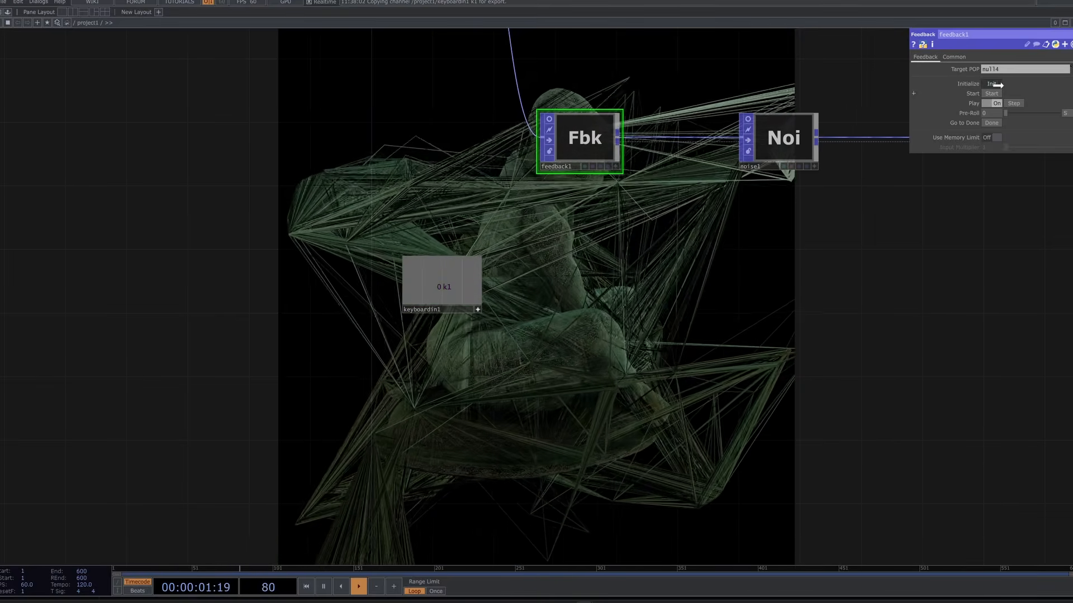
# - Set the Noise POP's Amplitude to 0.001 and reset the feedback with the linked trigger
pyautogui.moveTo(861, 317); pyautogui.dragTo(629, 270)
pyautogui.moveTo(593, 233); pyautogui.dragTo(622, 291)
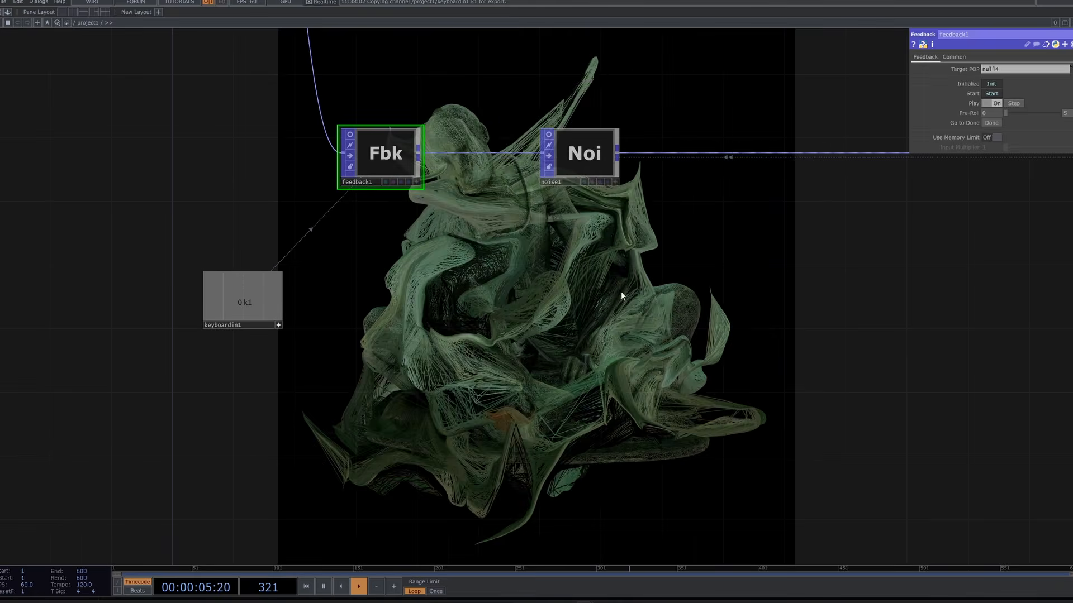
pyautogui.click(587, 144)
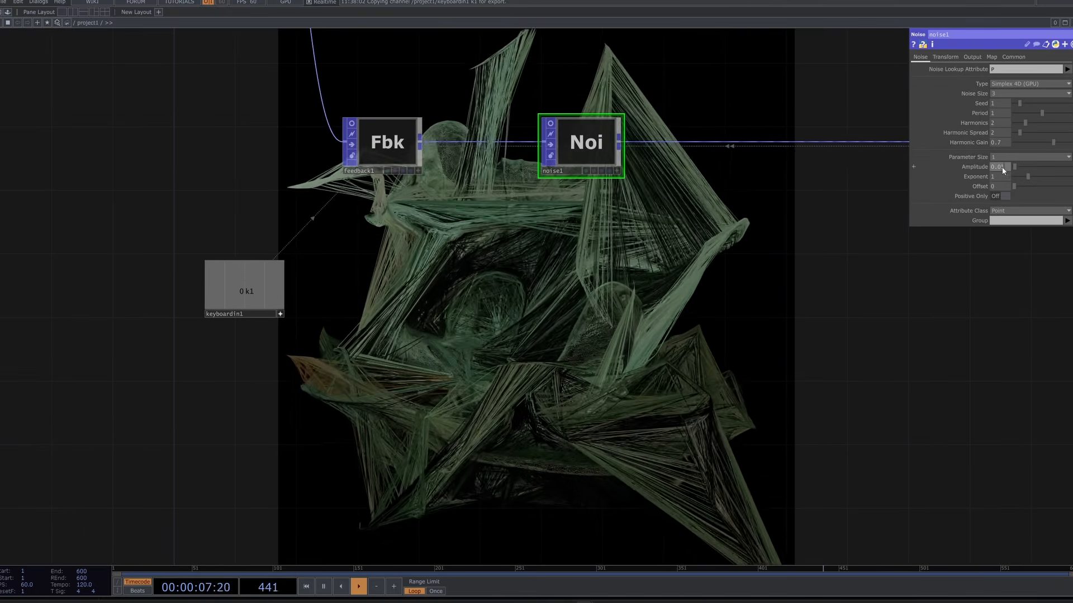
pyautogui.moveTo(992, 167); pyautogui.dragTo(1019, 166)
pyautogui.write('0.001')
pyautogui.press('Return')
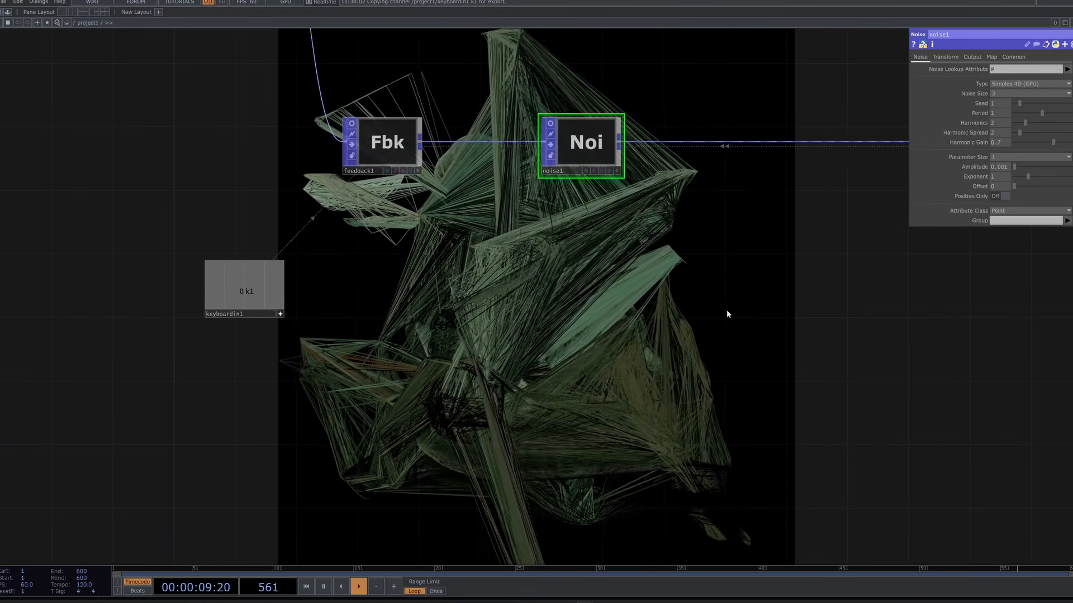
pyautogui.press('1')
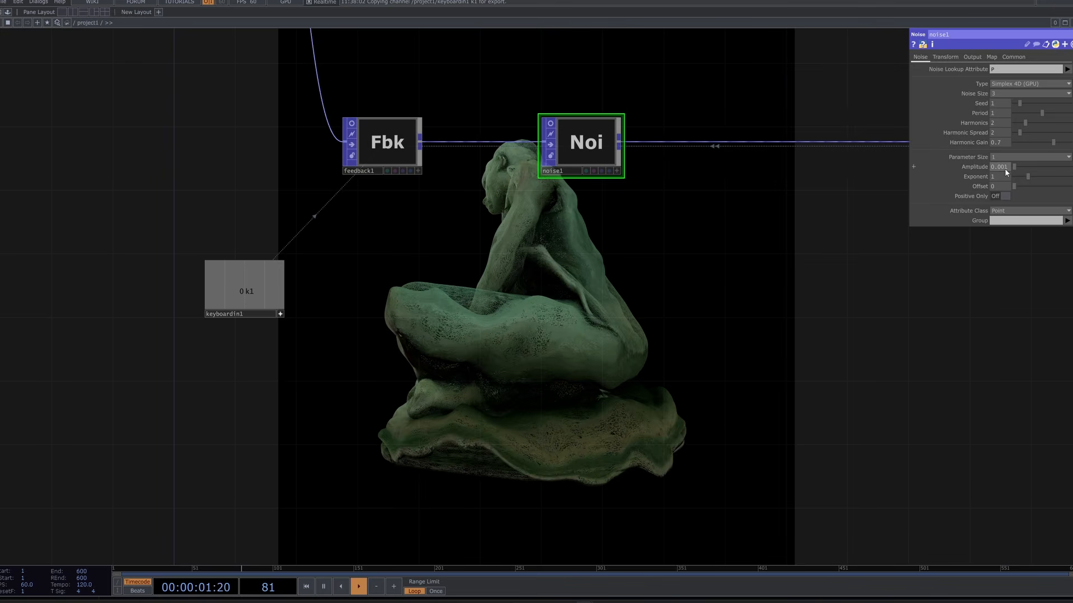
# - Reset the feedback, and set the Noise POP's Amplitude to 0.005 and its Period to 0.1
pyautogui.press('1')
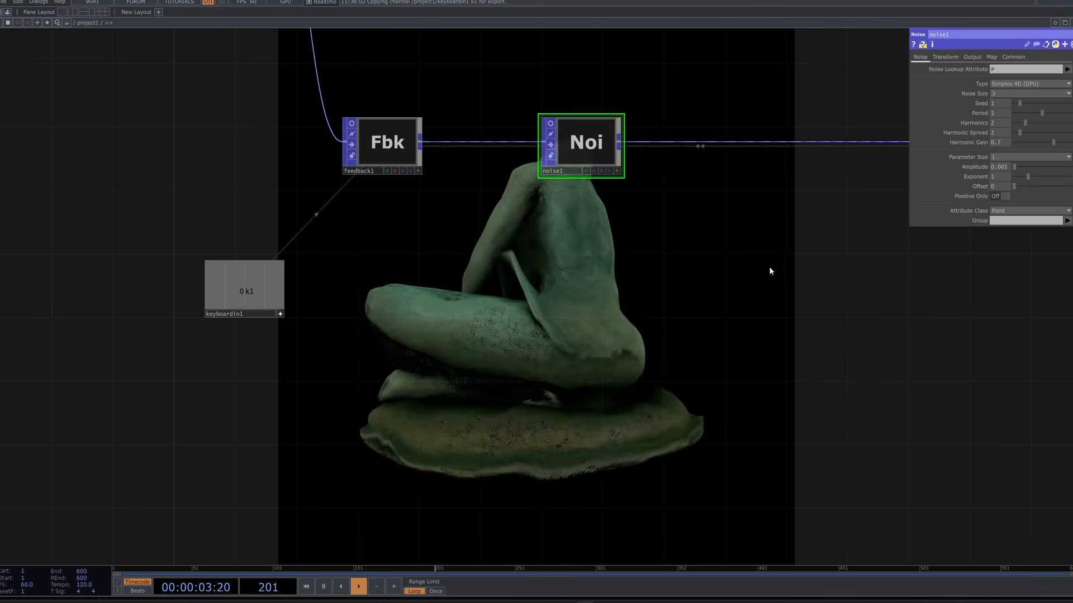
pyautogui.write('0.')
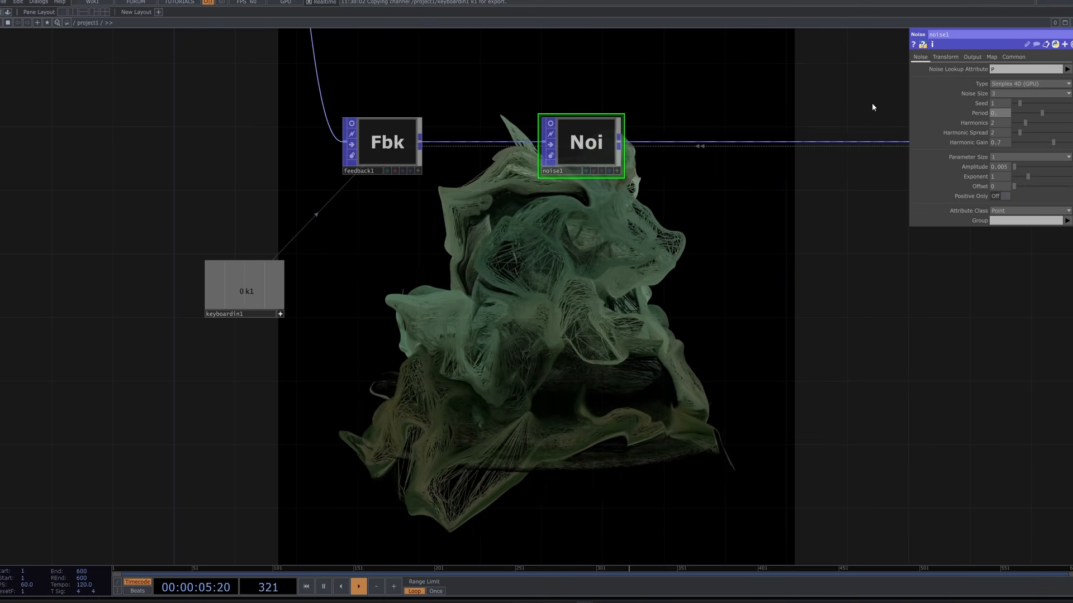
pyautogui.write('1')
pyautogui.press('Return')
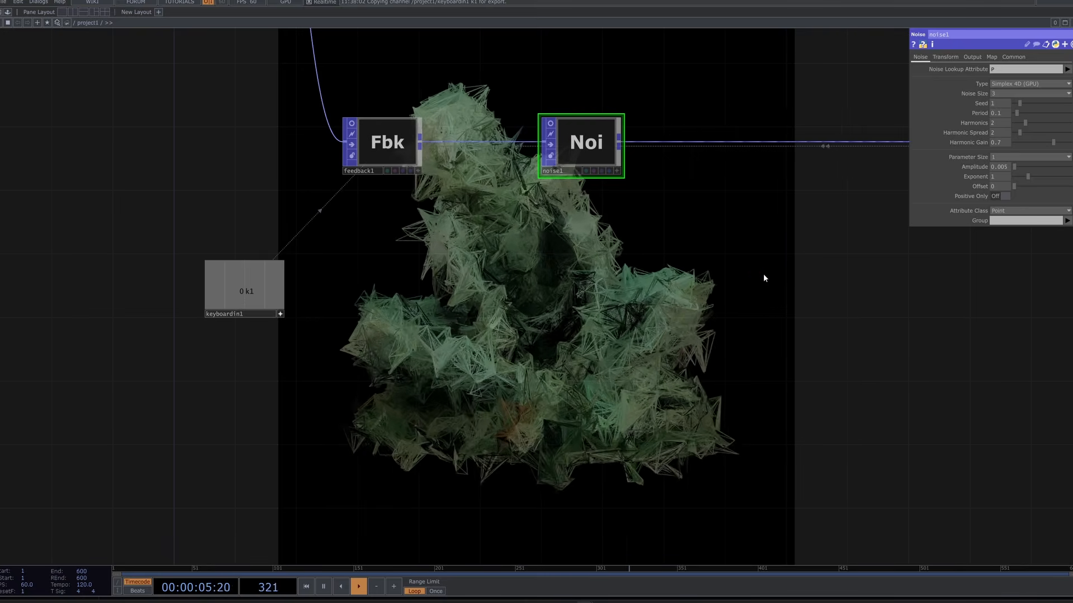
# - Set the Noise POP's Parameter Size to 3 and its first and third Amplitude values to 0
pyautogui.scroll(-5, 810, 279)
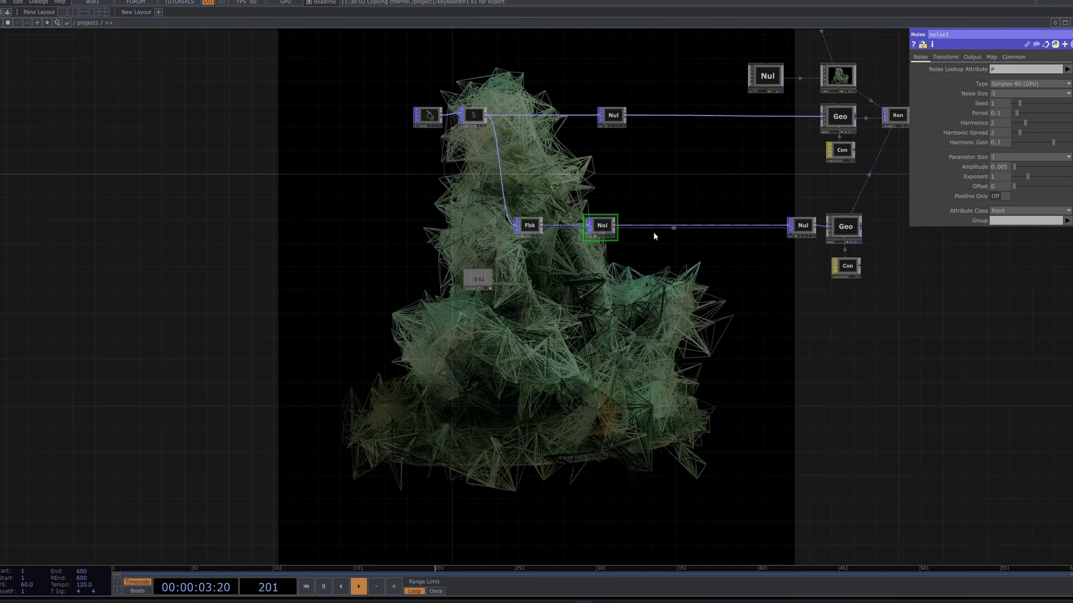
pyautogui.scroll(2, 667, 217)
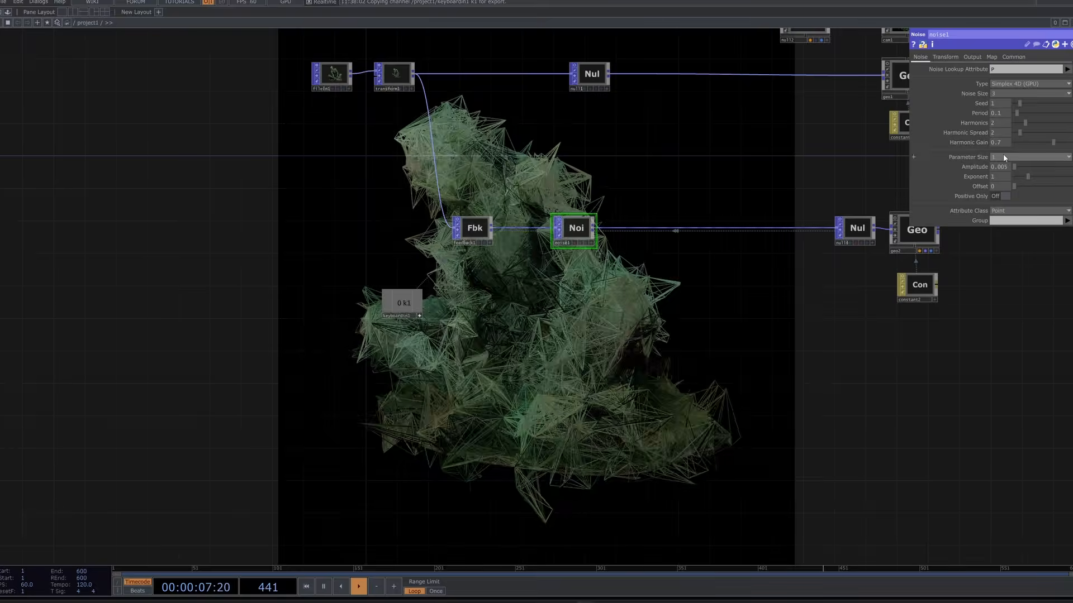
pyautogui.click(999, 157)
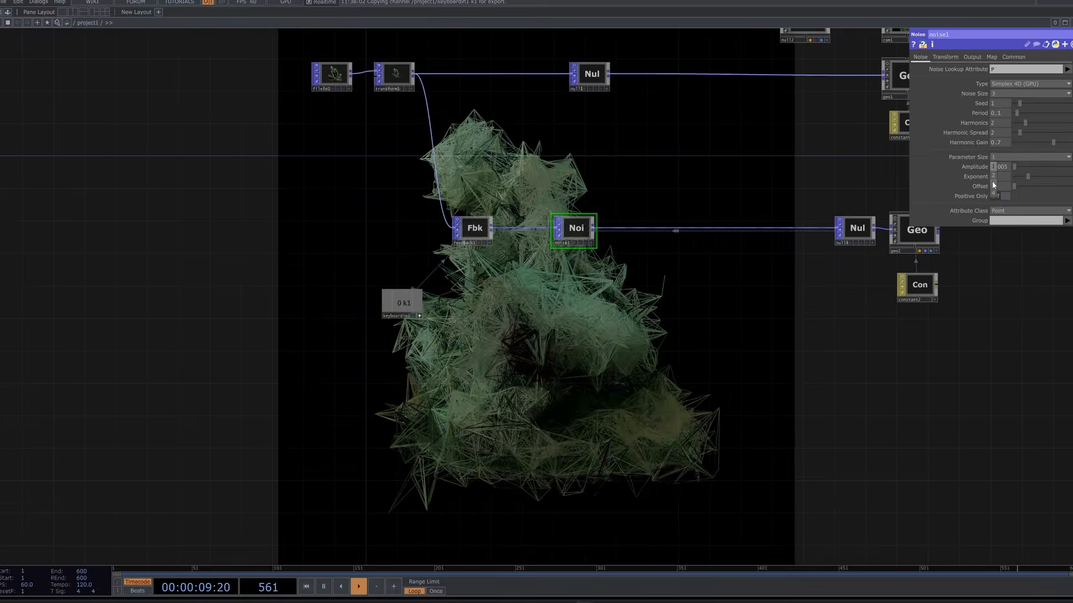
pyautogui.click(992, 182)
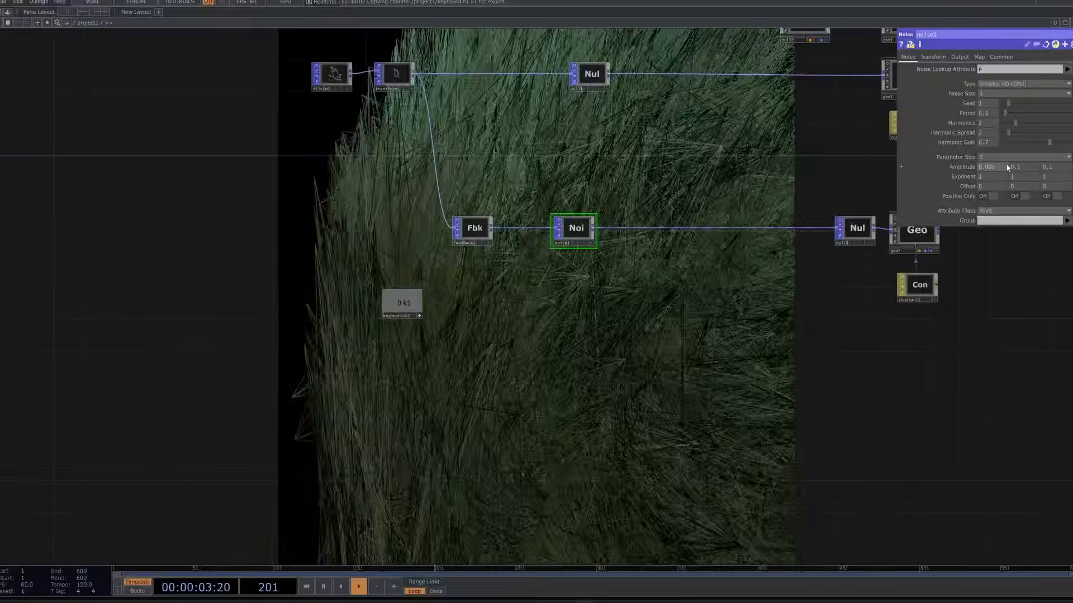
pyautogui.click(1002, 167)
pyautogui.write('0')
pyautogui.press('Tab')
pyautogui.press('Tab')
pyautogui.moveTo(708, 357); pyautogui.dragTo(711, 357)
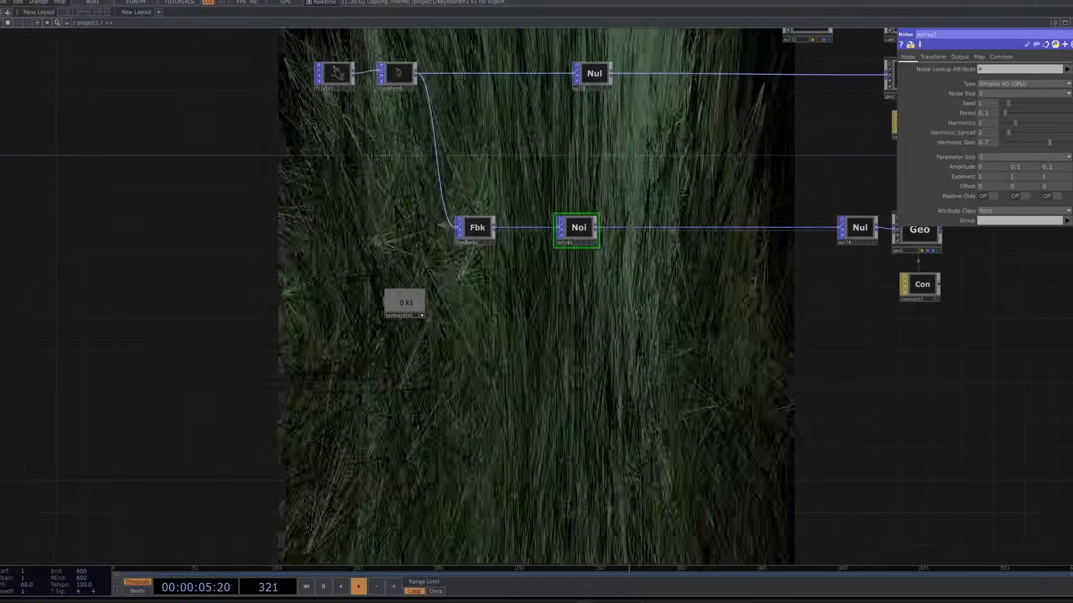
pyautogui.write('0')
pyautogui.press('Return')
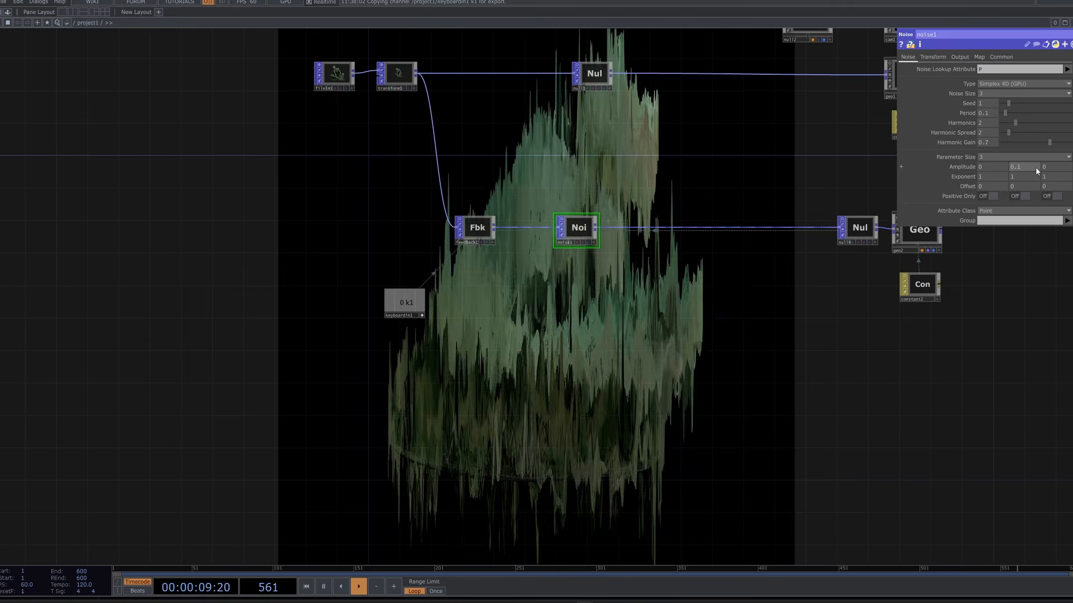
# - Set the Noise POP's second Amplitude value to 0.005
pyautogui.click(1021, 168)
pyautogui.write('0.')
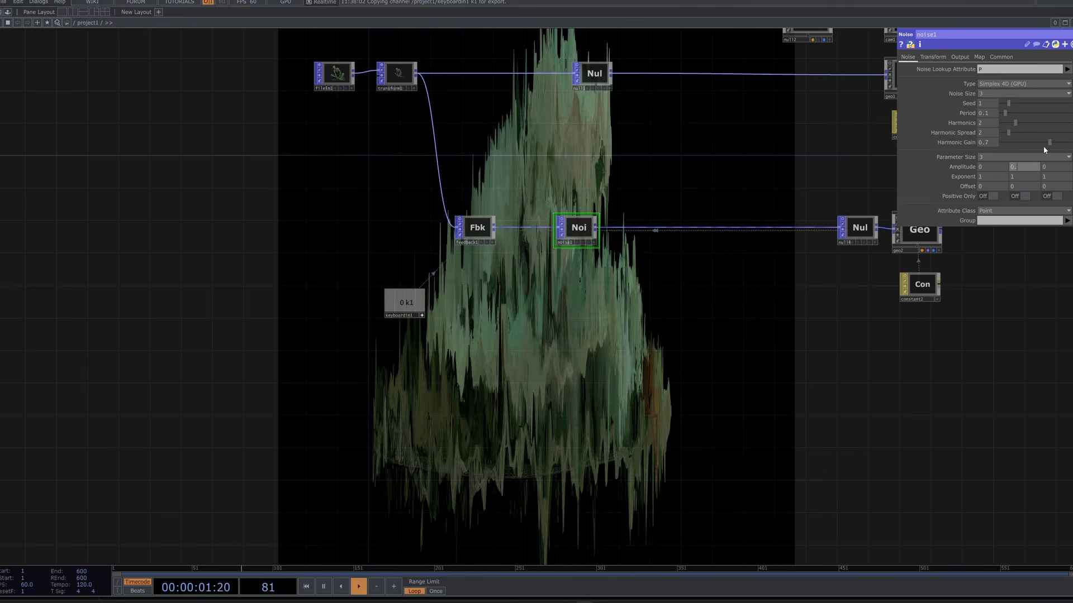
pyautogui.write('005')
pyautogui.press('Return')
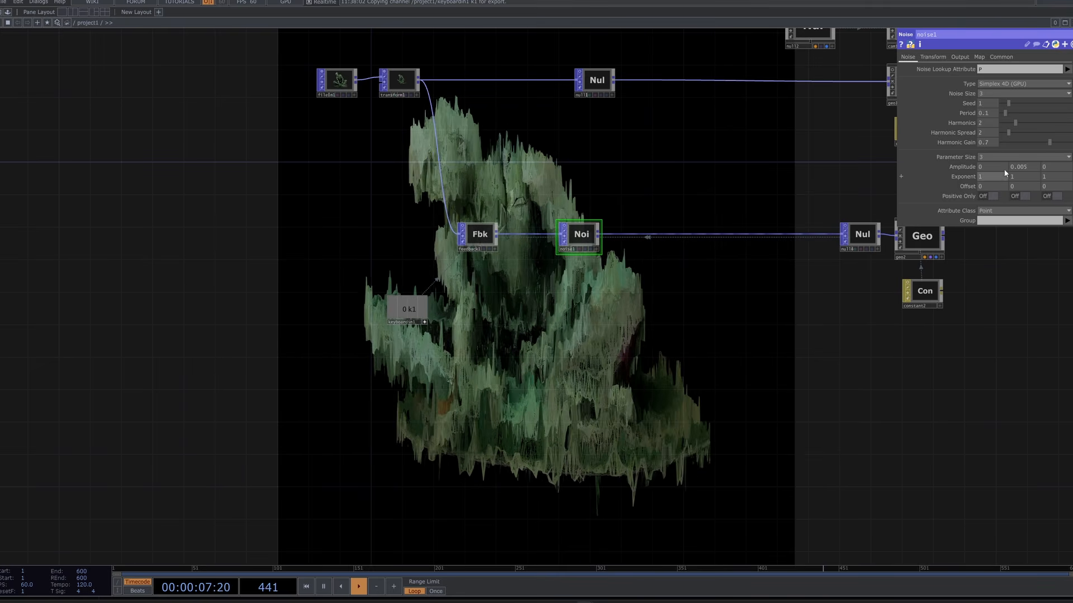
pyautogui.scroll(10, 402, 78)
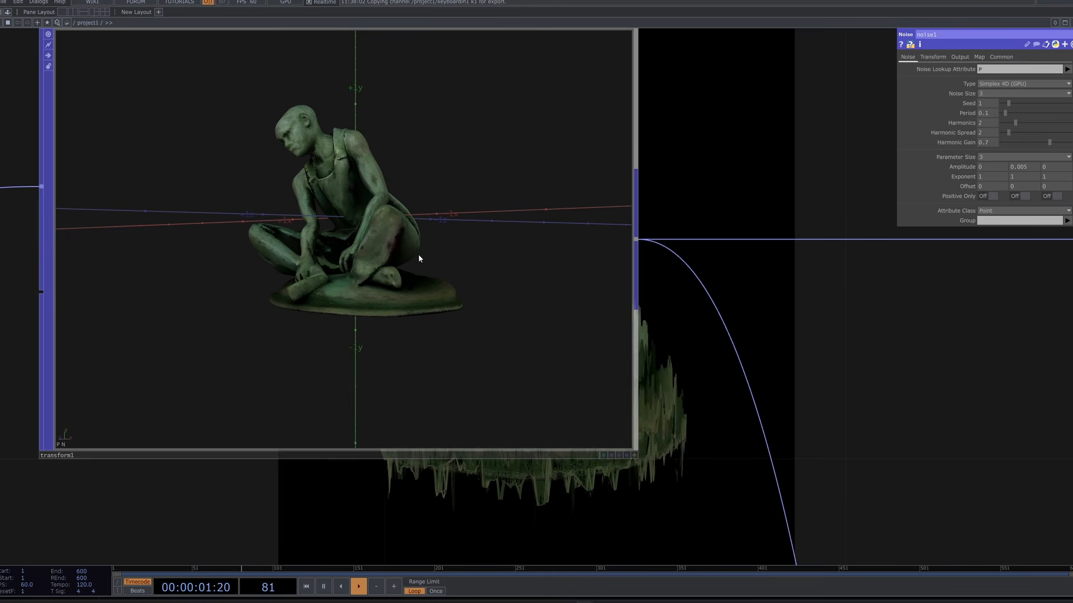
pyautogui.scroll(-10, 628, 293)
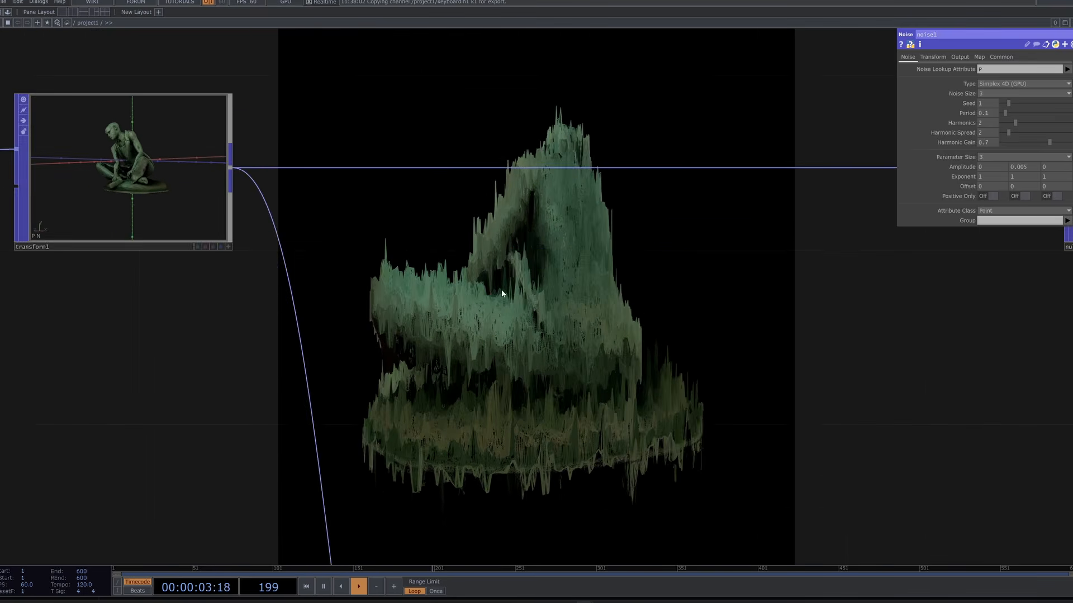
pyautogui.moveTo(485, 223); pyautogui.dragTo(313, 60)
pyautogui.moveTo(430, 343); pyautogui.dragTo(598, 339)
pyautogui.moveTo(683, 309); pyautogui.dragTo(712, 333)
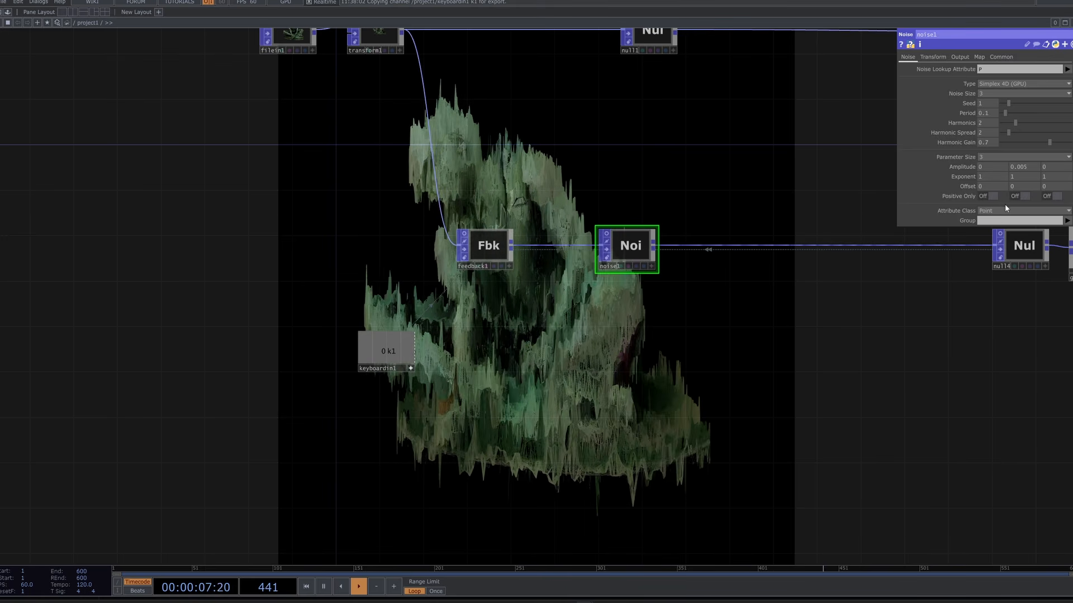
# - Try the Noise POP's second Positive Only toggle on the dripping statue and switch it back off
pyautogui.click(1018, 196)
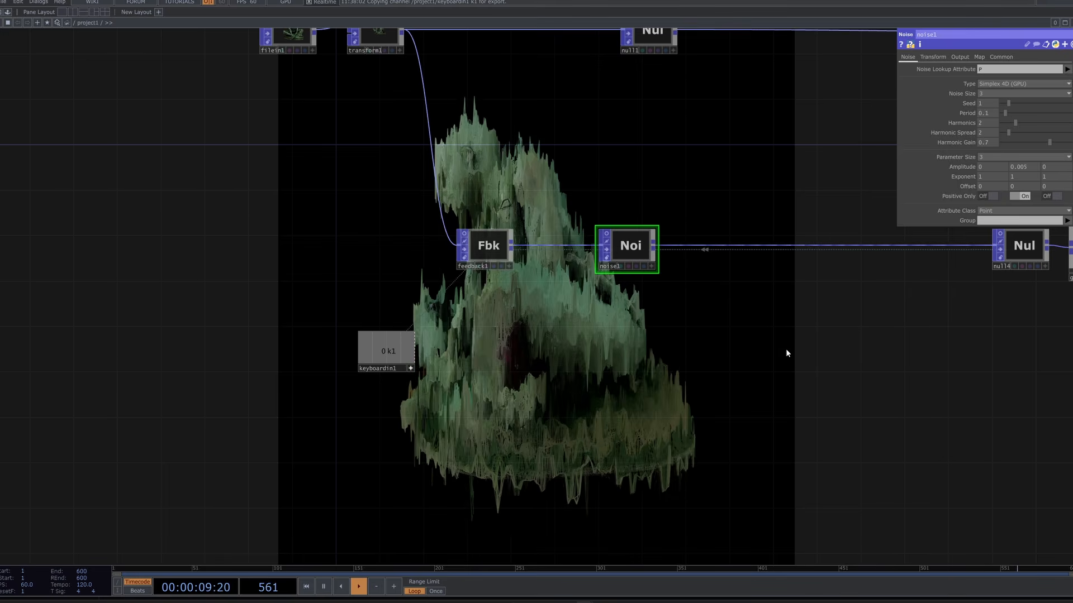
pyautogui.moveTo(687, 417); pyautogui.dragTo(505, 289)
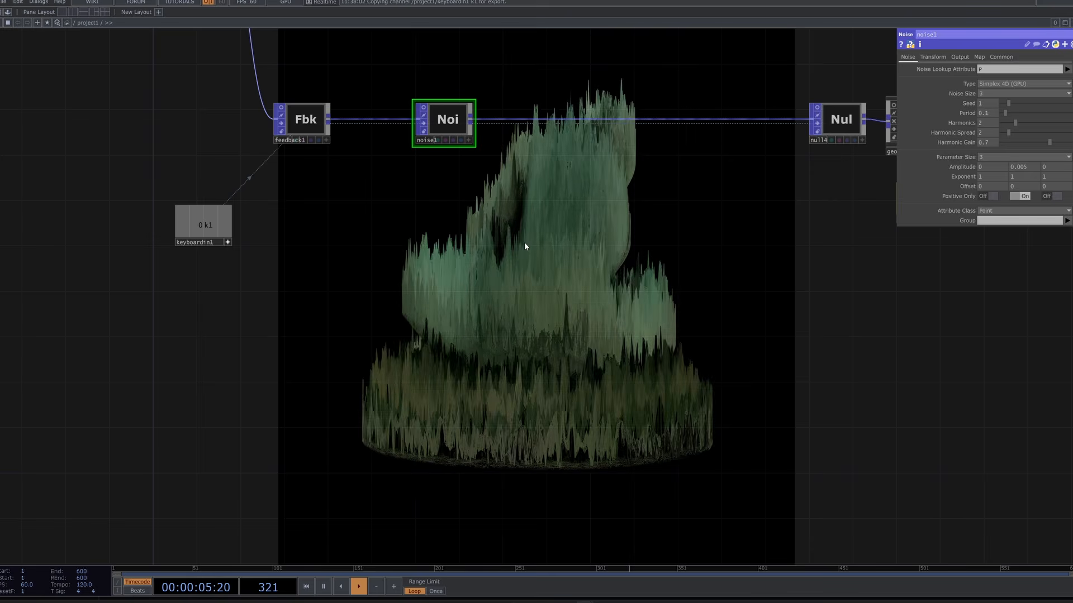
pyautogui.moveTo(524, 242); pyautogui.dragTo(536, 301)
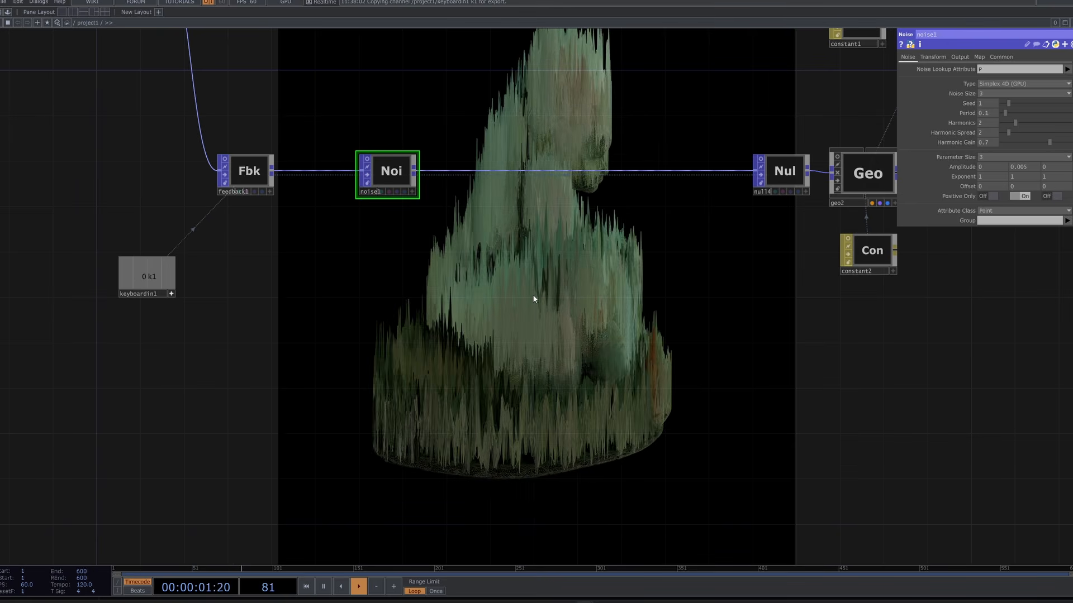
pyautogui.moveTo(560, 259); pyautogui.dragTo(596, 241)
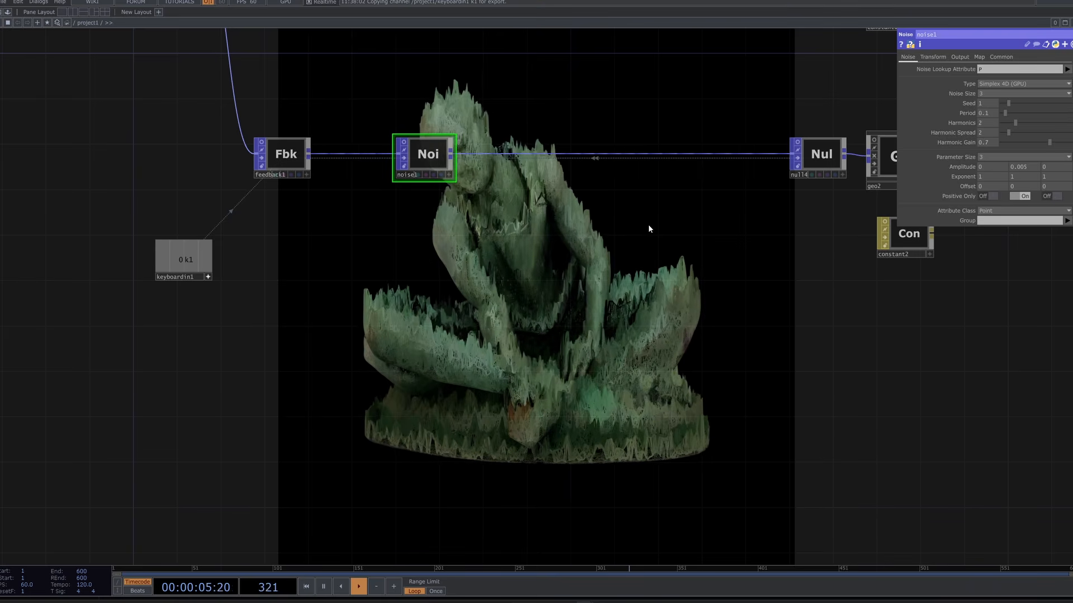
pyautogui.moveTo(670, 337); pyautogui.dragTo(769, 413)
pyautogui.click(1014, 196)
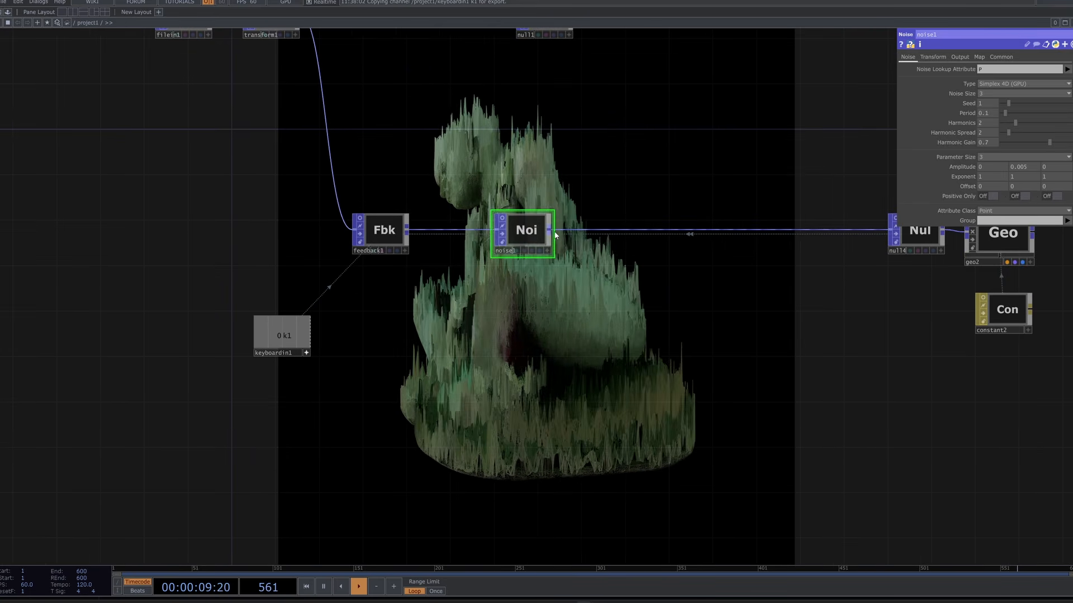
# - Rearrange the network, shifting the File In and Transform POPs away from the Null and placing the Feedback and Noise POPs closer together
pyautogui.moveTo(525, 237); pyautogui.dragTo(481, 237)
pyautogui.moveTo(407, 326); pyautogui.dragTo(598, 382)
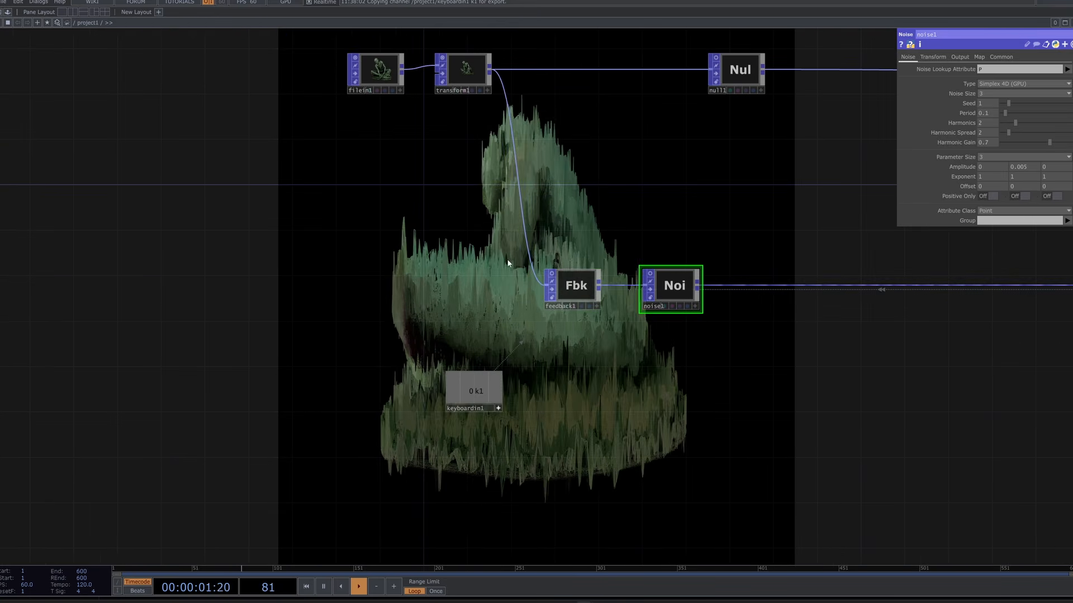
pyautogui.moveTo(256, 41); pyautogui.dragTo(476, 64, button='right')
pyautogui.moveTo(476, 63); pyautogui.dragTo(356, 64)
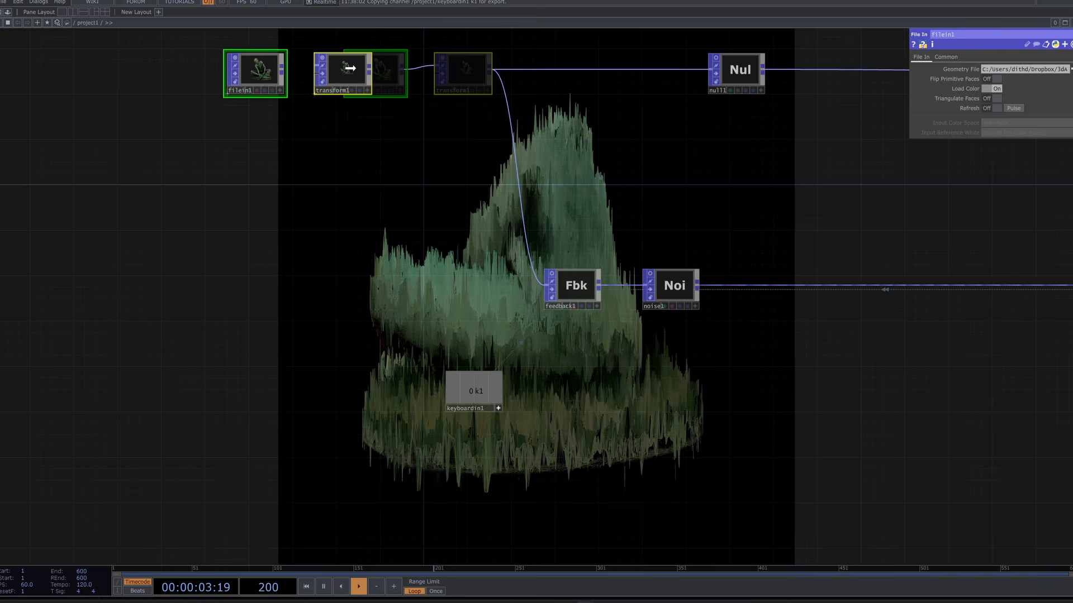
pyautogui.moveTo(567, 288); pyautogui.dragTo(525, 283)
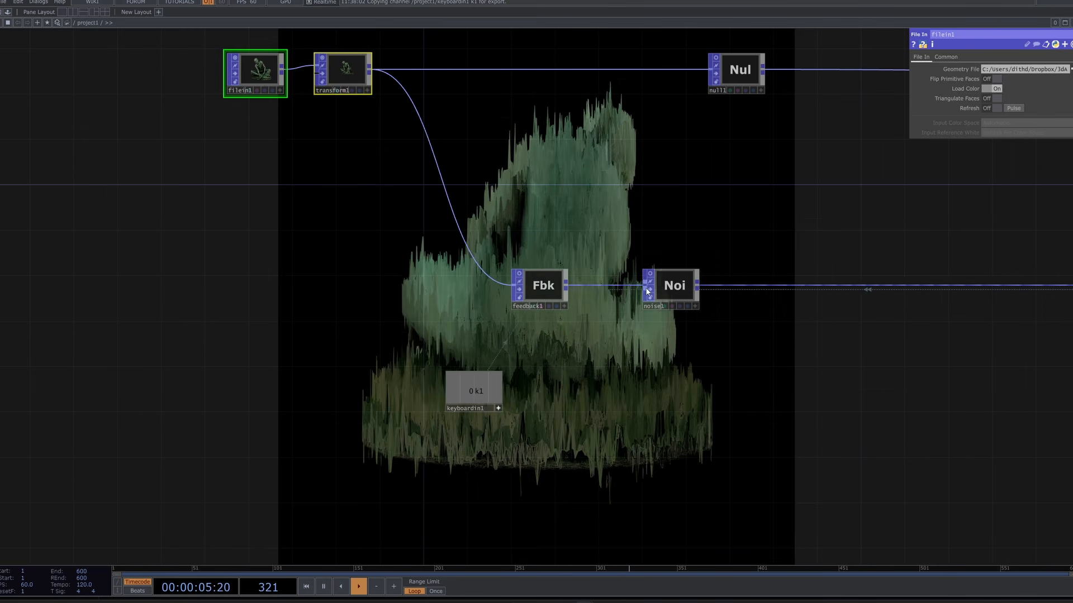
pyautogui.moveTo(637, 286); pyautogui.dragTo(634, 286)
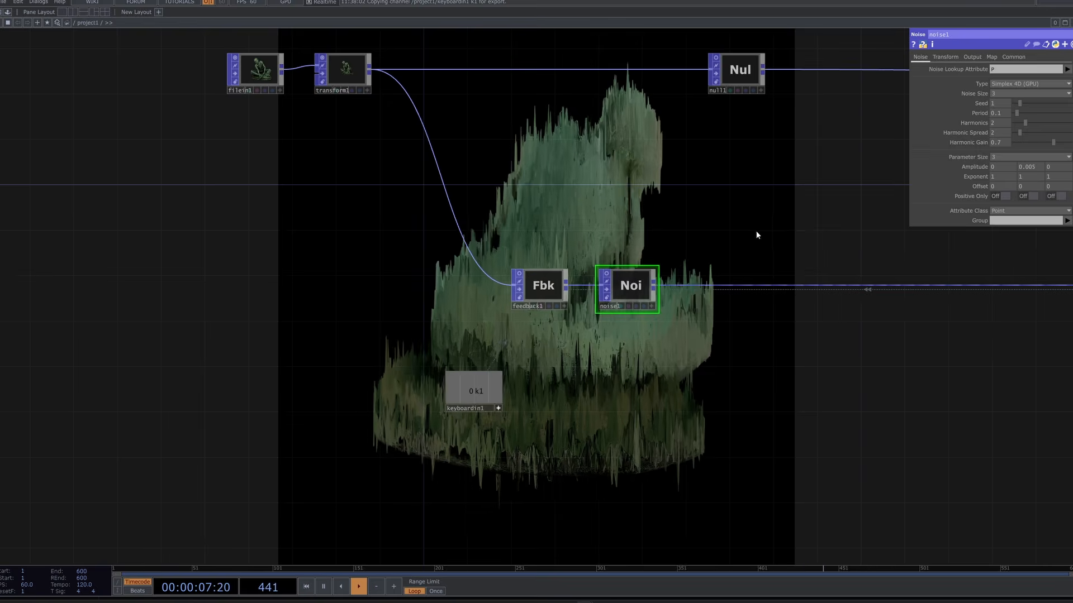
pyautogui.moveTo(687, 265); pyautogui.dragTo(509, 220, button='right')
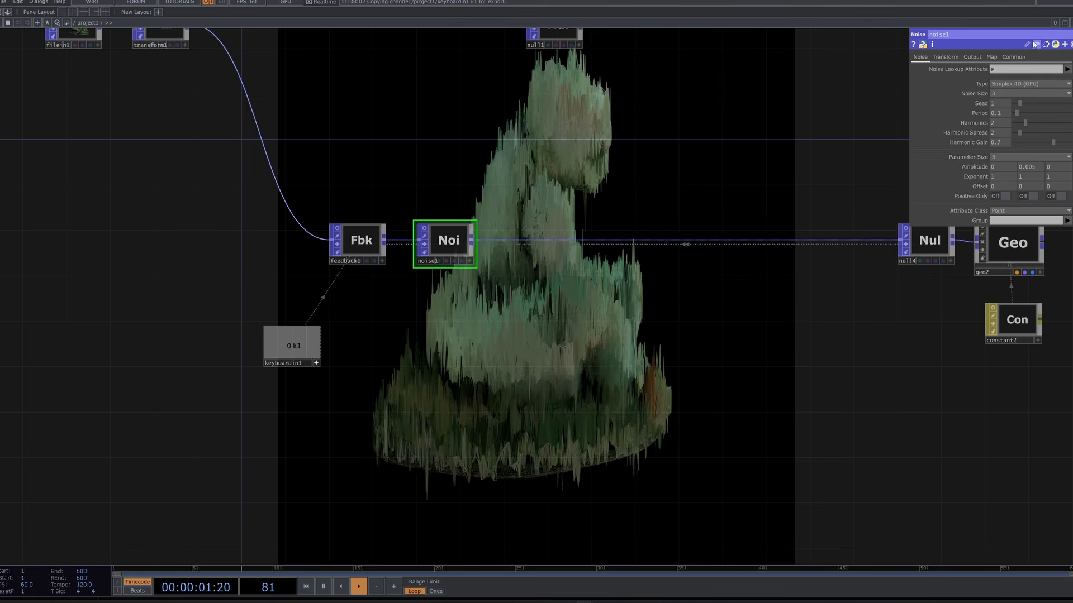
# - In the Noise POP's output settings, set Combine Operation to None and turn on the Noise output attribute
pyautogui.click(972, 57)
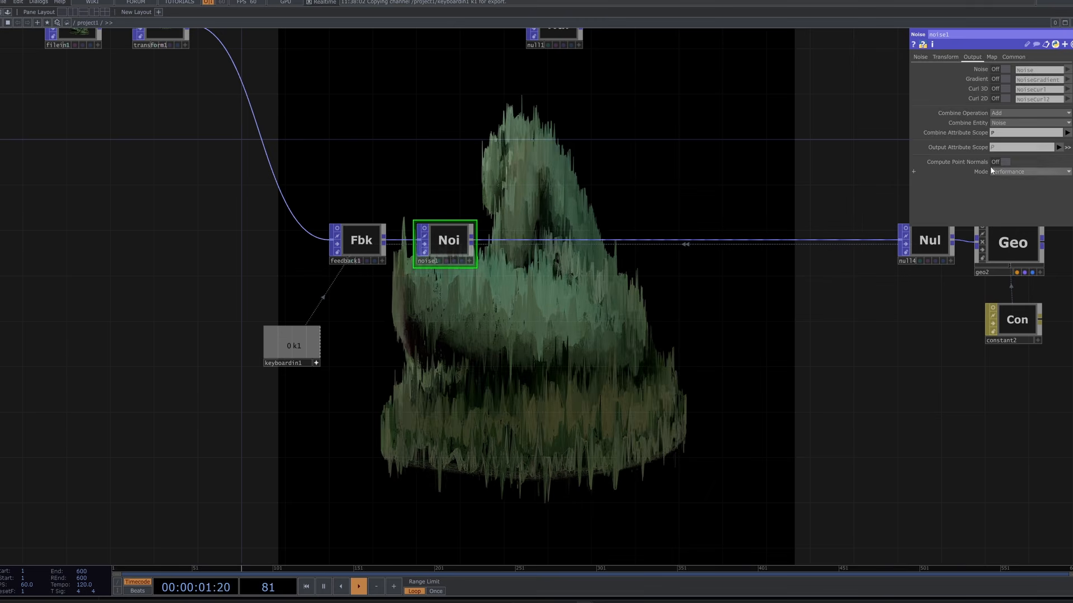
pyautogui.click(1008, 112)
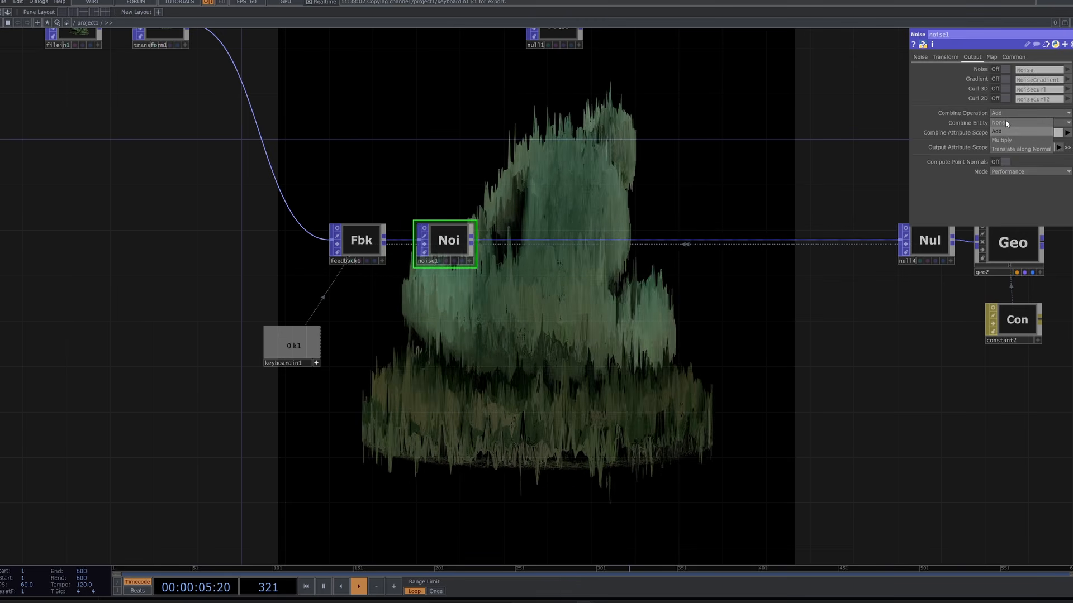
pyautogui.click(1005, 122)
pyautogui.moveTo(616, 155); pyautogui.dragTo(816, 179)
pyautogui.moveTo(816, 179); pyautogui.dragTo(705, 208, button='middle')
pyautogui.scroll(3, 705, 208)
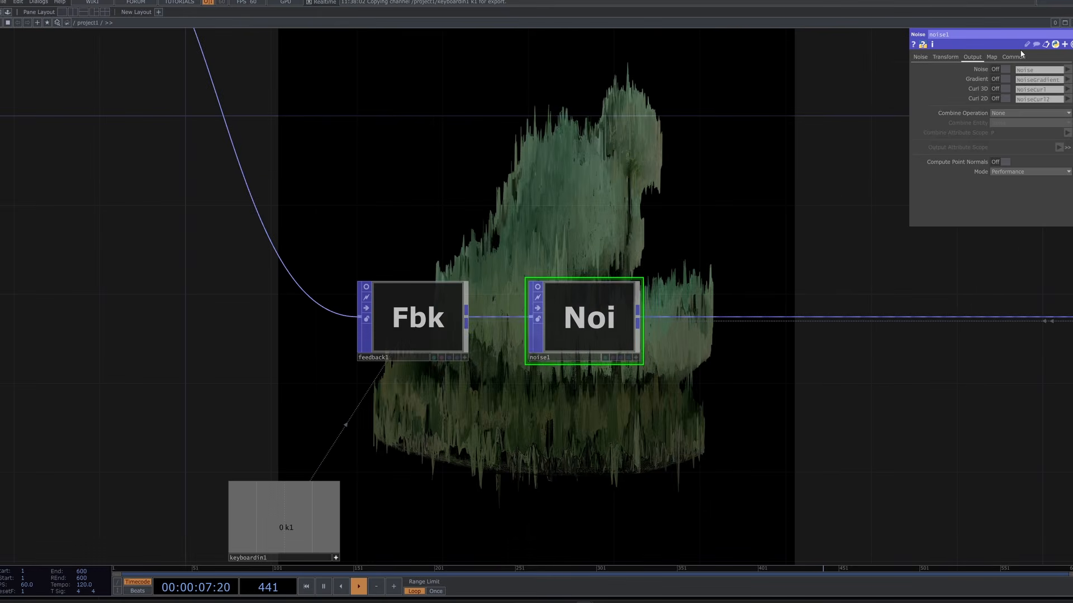
pyautogui.click(1003, 69)
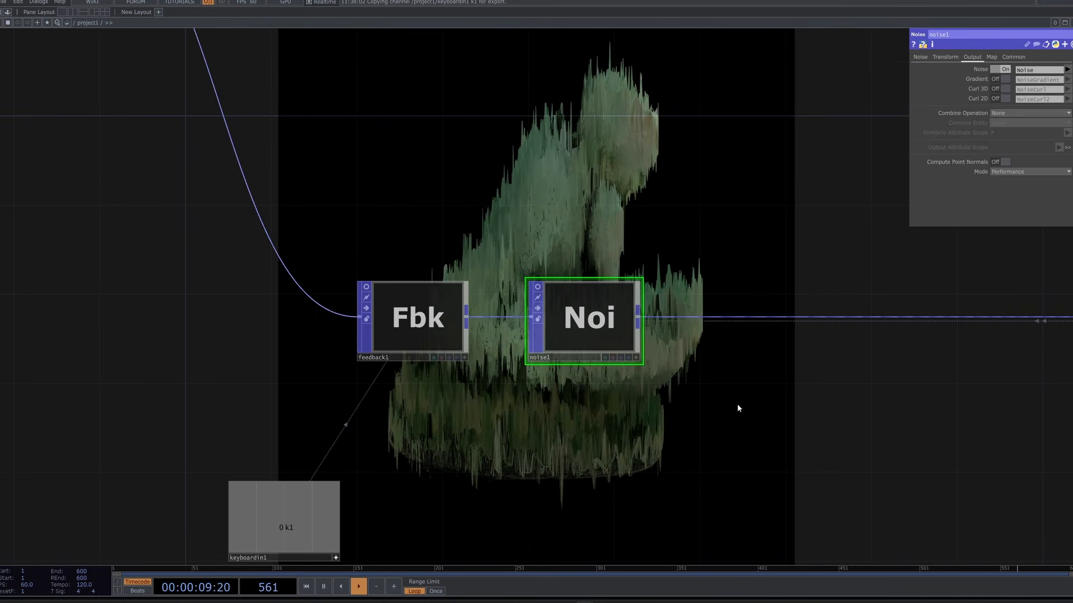
# - Create a POP to DAT from the Noise POP and display its point attribute table
pyautogui.moveTo(716, 401); pyautogui.dragTo(521, 318)
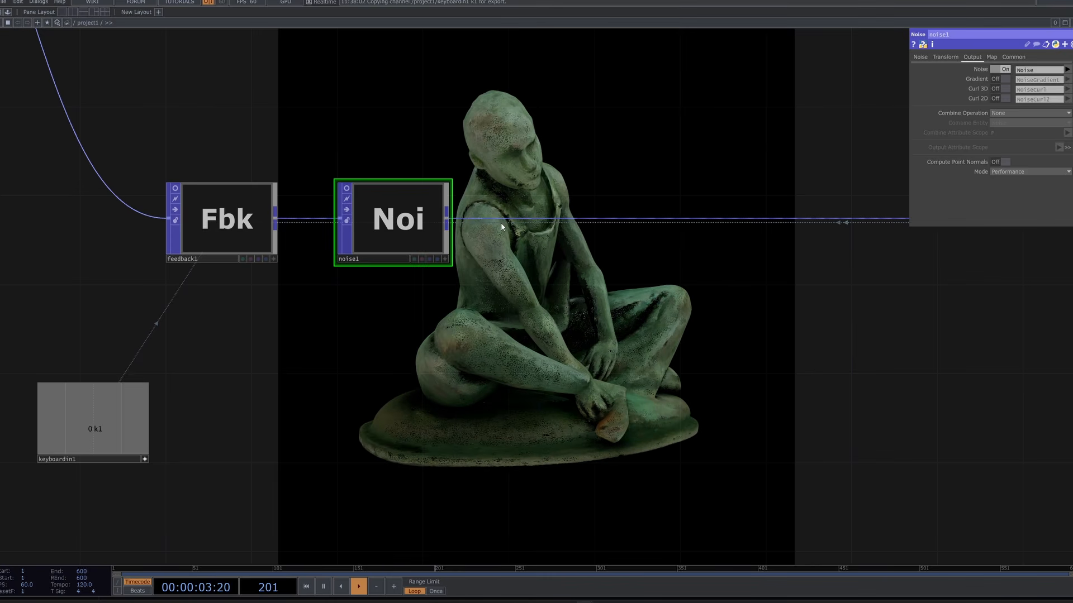
pyautogui.rightClick(461, 220)
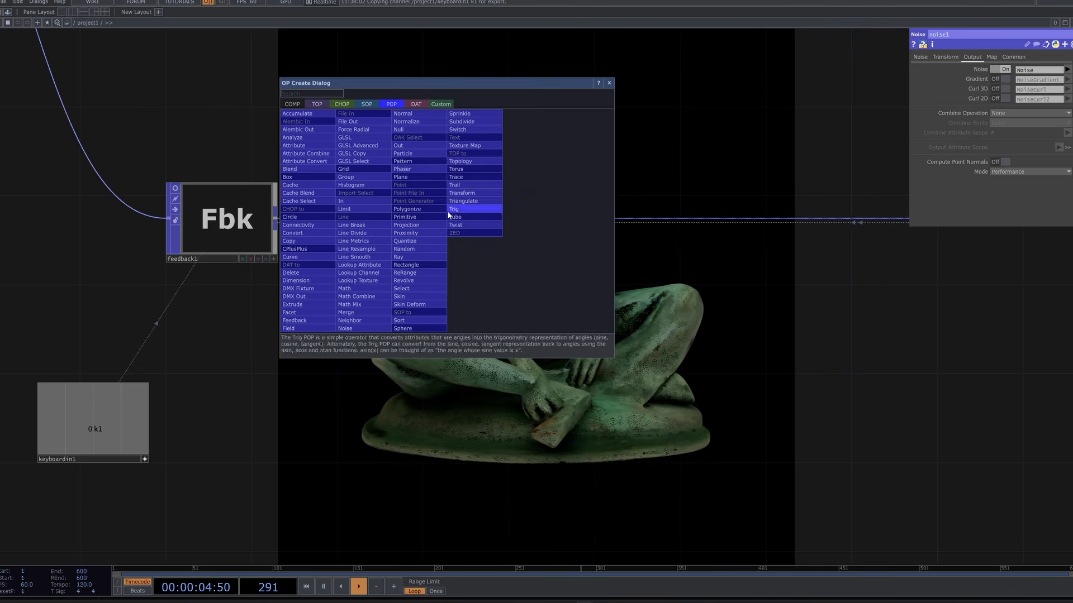
pyautogui.click(412, 105)
pyautogui.click(317, 121)
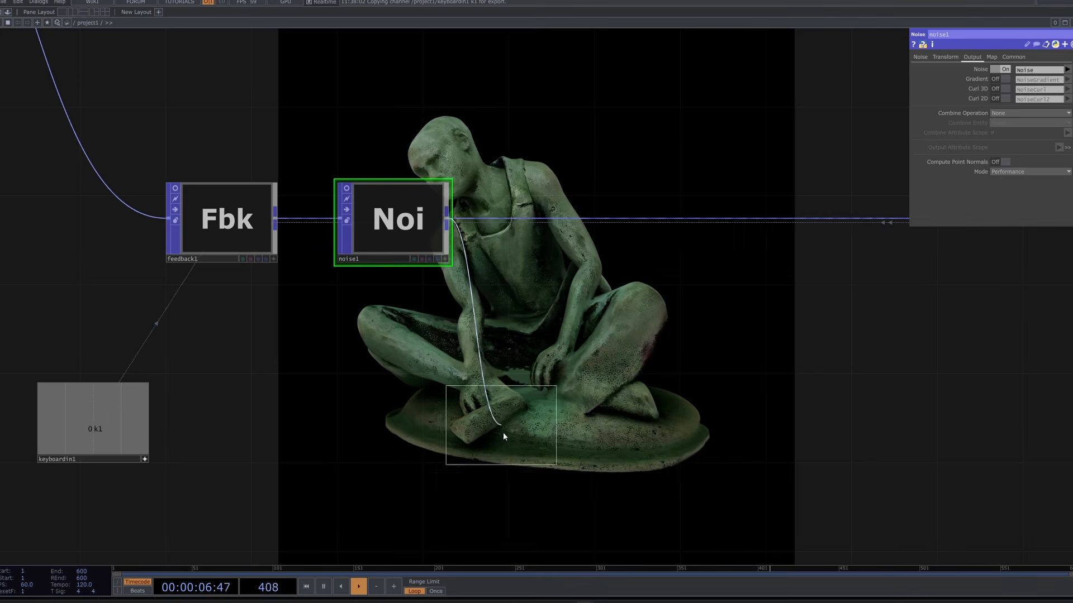
pyautogui.click(473, 370)
pyautogui.scroll(4, 398, 278)
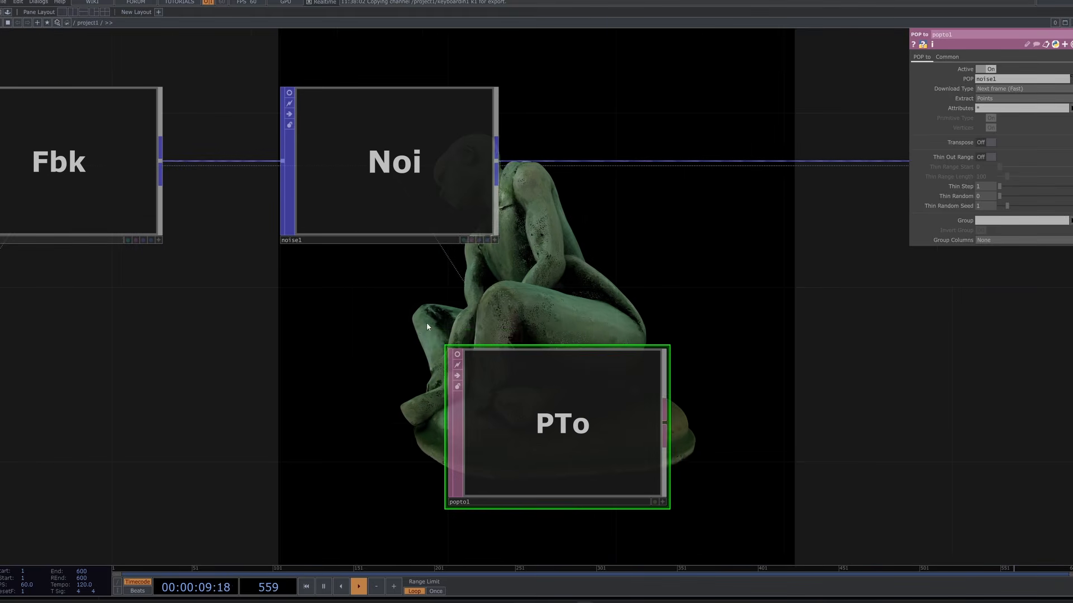
pyautogui.click(457, 354)
# - Examine the Noise attribute columns in the point table and delete the POP to DAT
pyautogui.scroll(5, 656, 334)
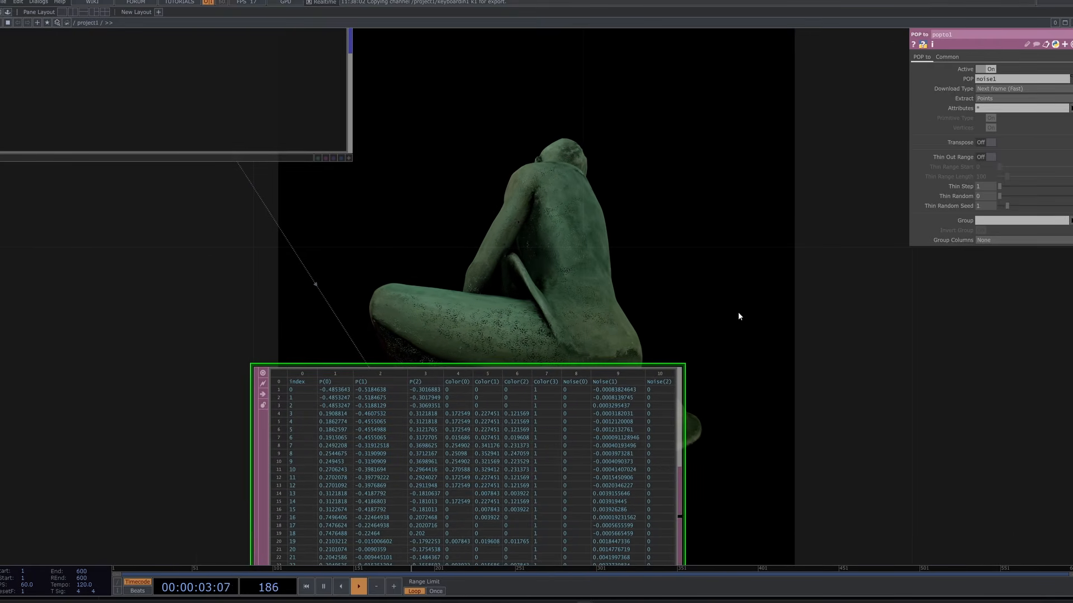
pyautogui.scroll(3, 739, 317)
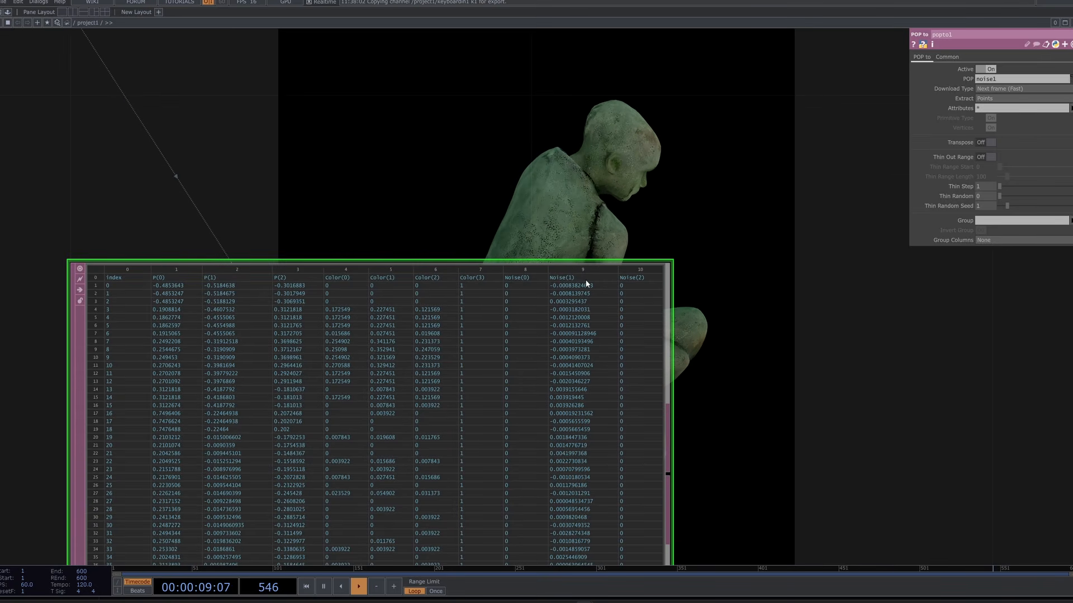
pyautogui.moveTo(758, 378); pyautogui.dragTo(745, 301)
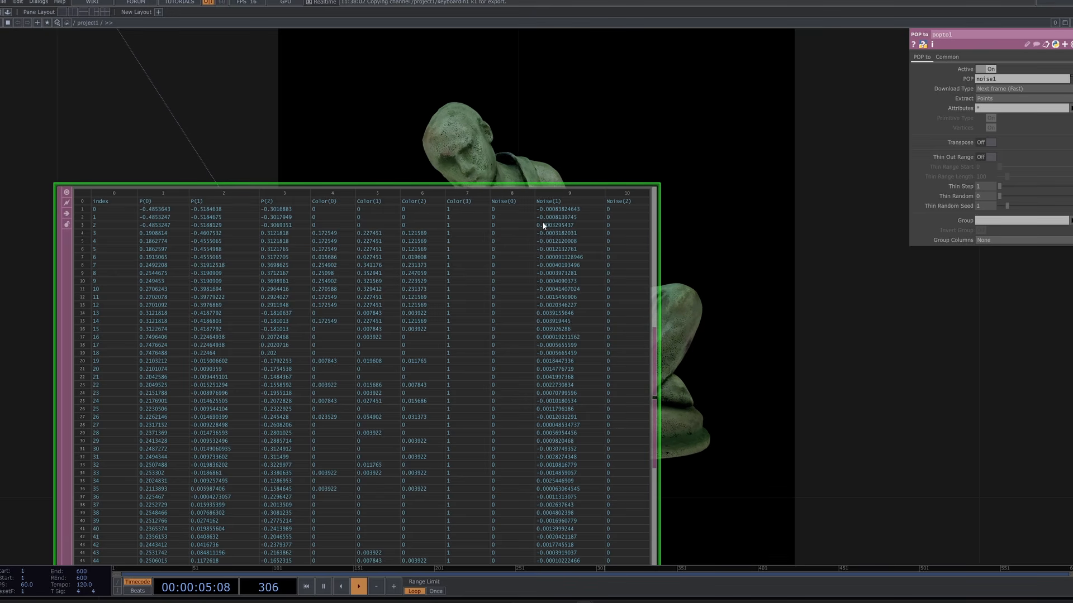
pyautogui.scroll(-5, 426, 127)
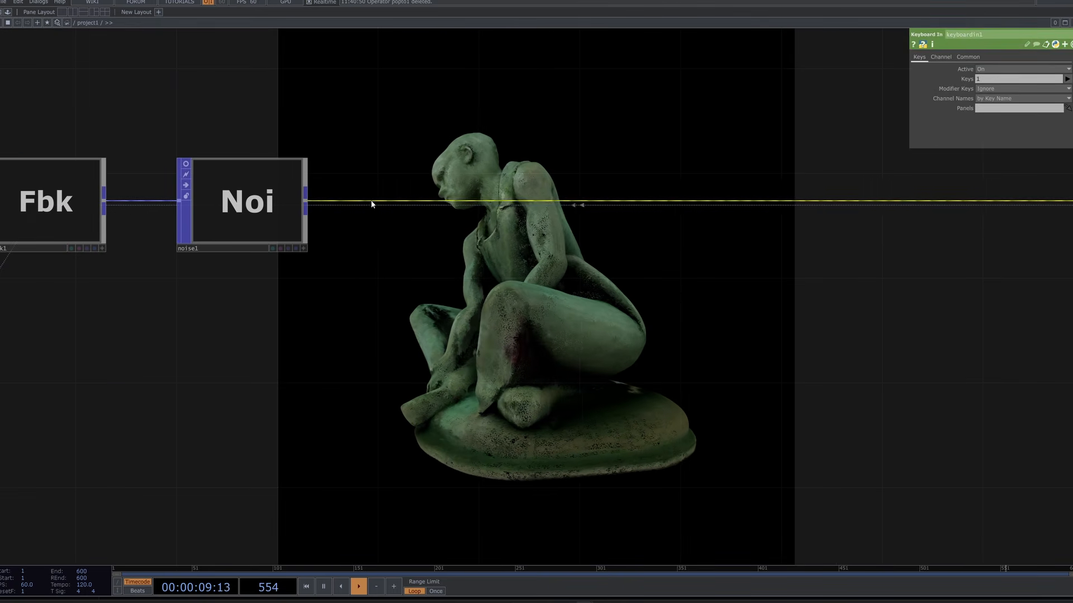
# - Insert a Limit POP on the wire after the Noise POP and set its Input Attribute Scope to Noise
pyautogui.click(274, 203)
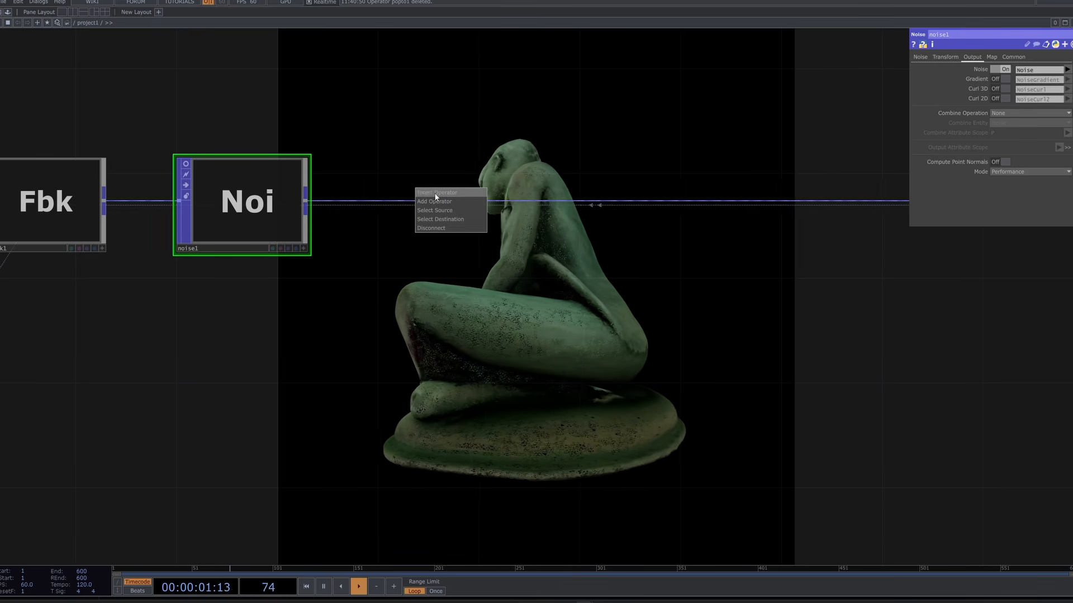
pyautogui.click(436, 193)
pyautogui.write('limi')
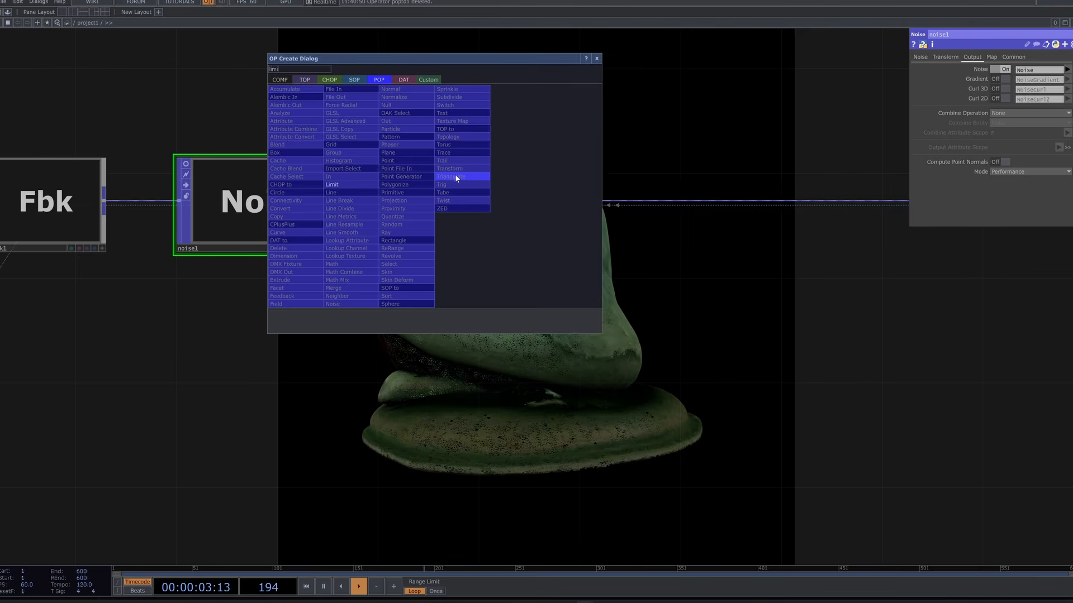
pyautogui.click(346, 185)
pyautogui.click(463, 204)
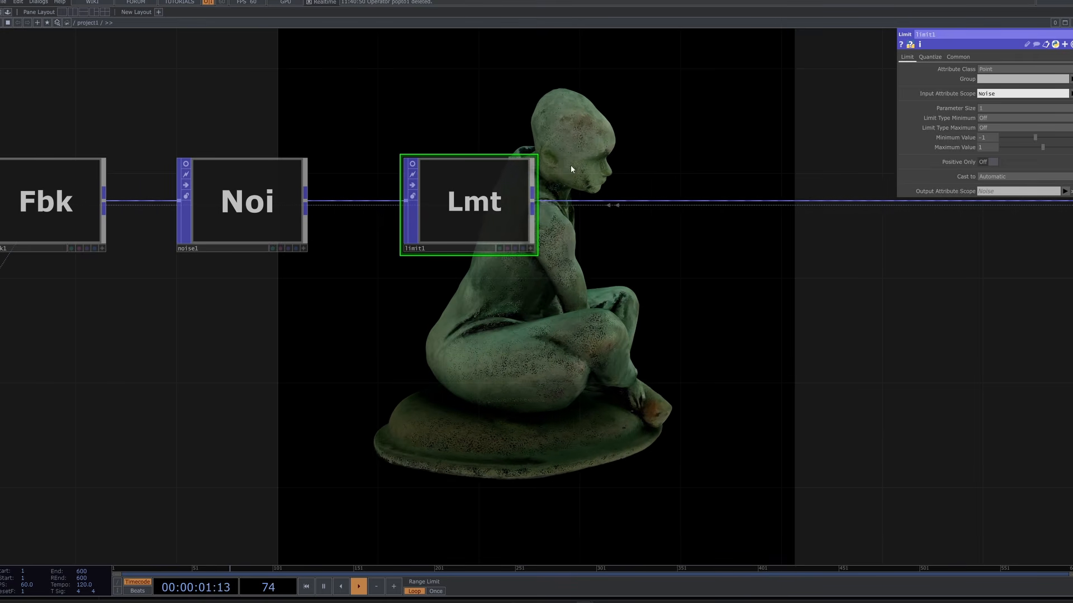
# - Set the Limit POP's Parameter Size to 3
pyautogui.scroll(2, 520, 179)
pyautogui.moveTo(677, 304); pyautogui.dragTo(604, 274)
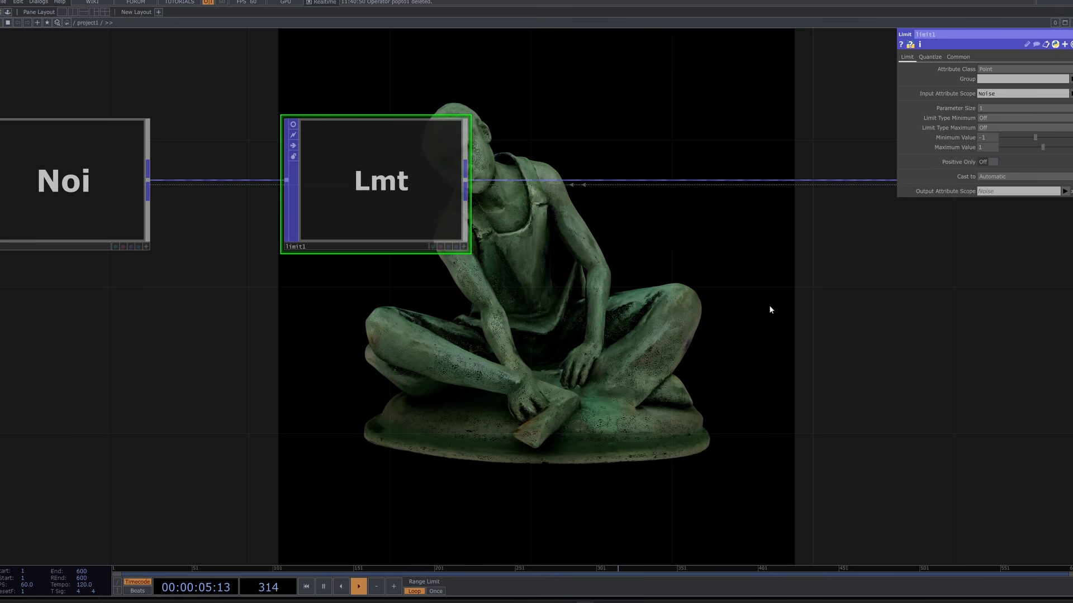
pyautogui.click(1003, 108)
pyautogui.write('3')
pyautogui.press('Return')
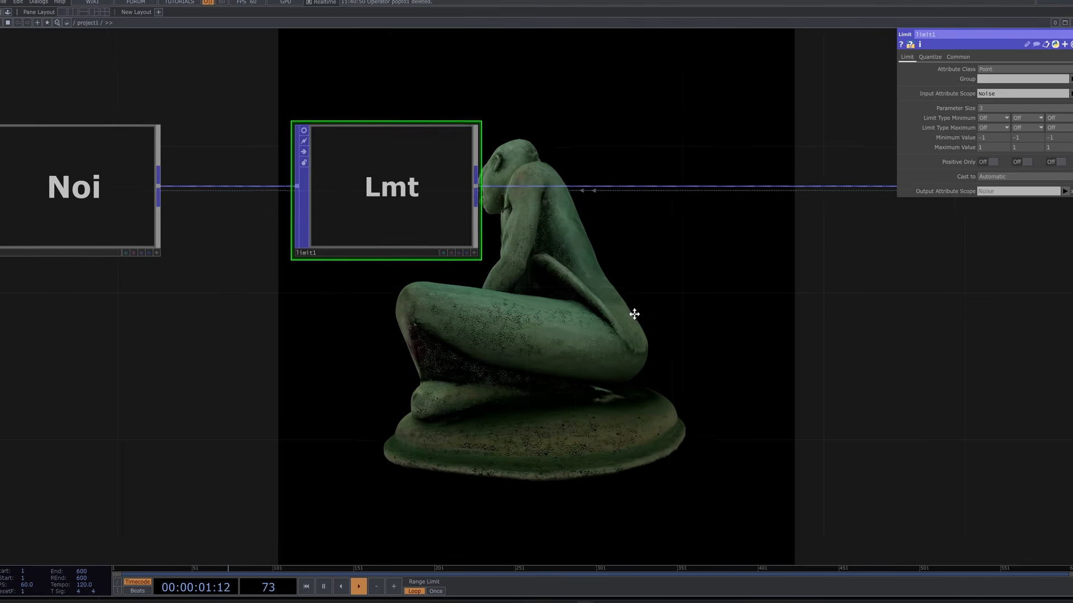
# - Set the Limit POP's second Limit Type Maximum to Clamp and its second Maximum Value to 0
pyautogui.moveTo(634, 311); pyautogui.dragTo(697, 339)
pyautogui.click(120, 212)
pyautogui.click(495, 207)
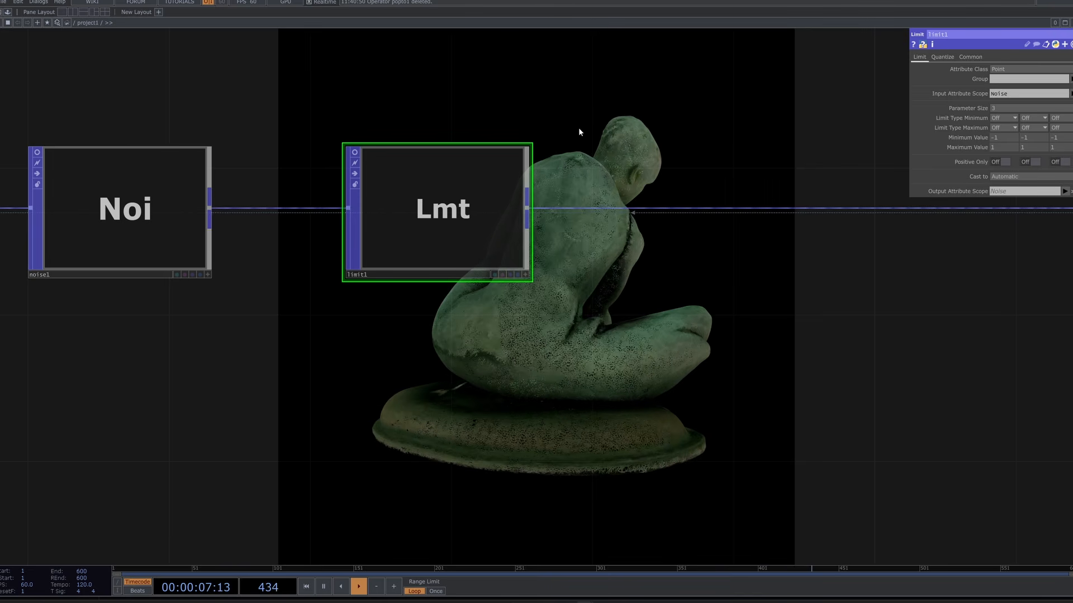
pyautogui.click(194, 210)
pyautogui.click(462, 186)
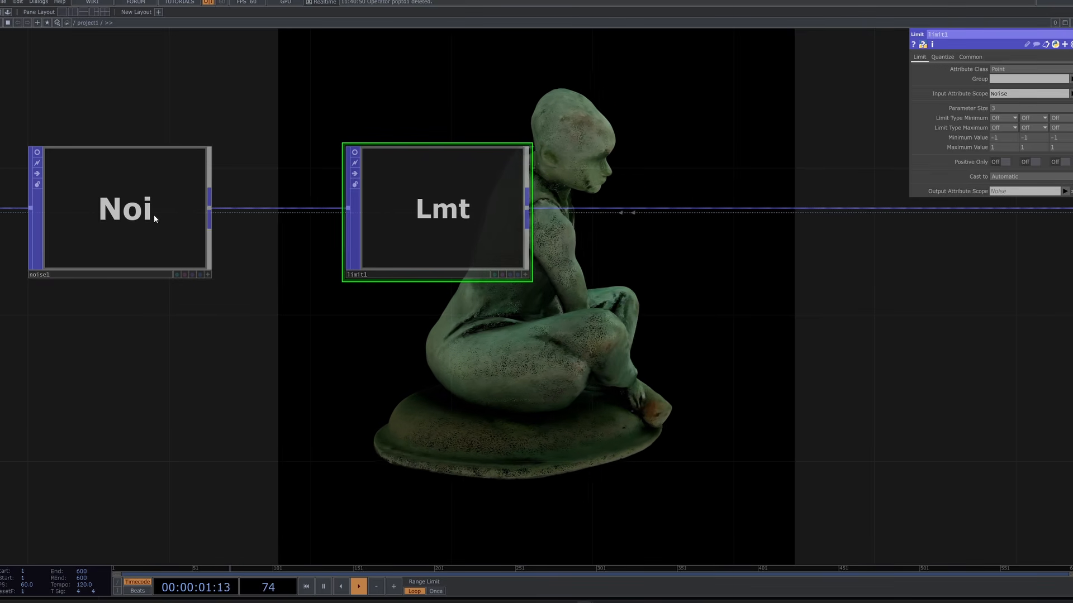
pyautogui.click(195, 210)
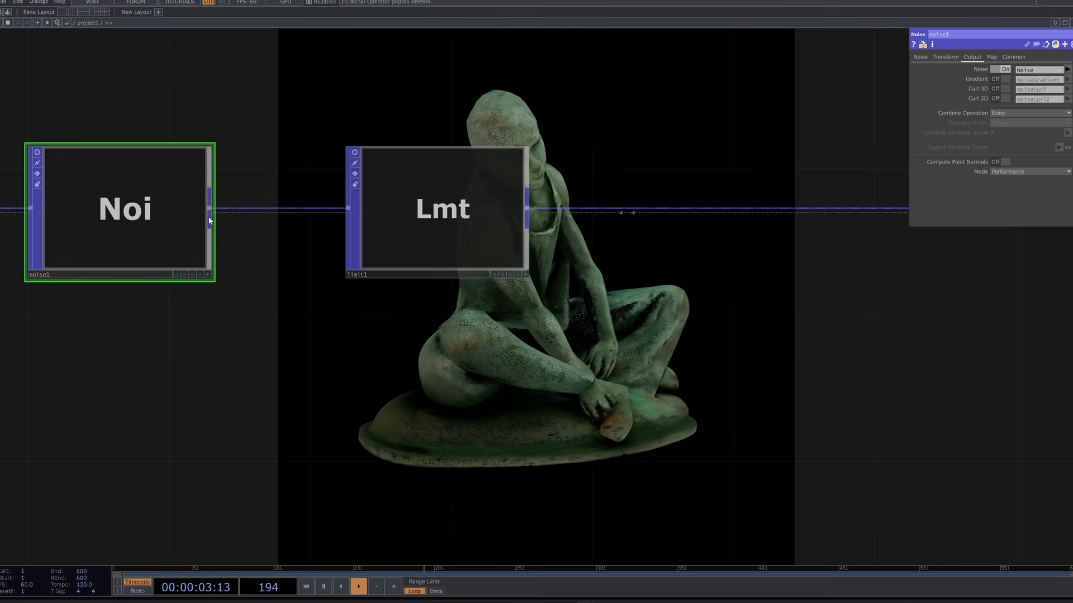
pyautogui.click(473, 222)
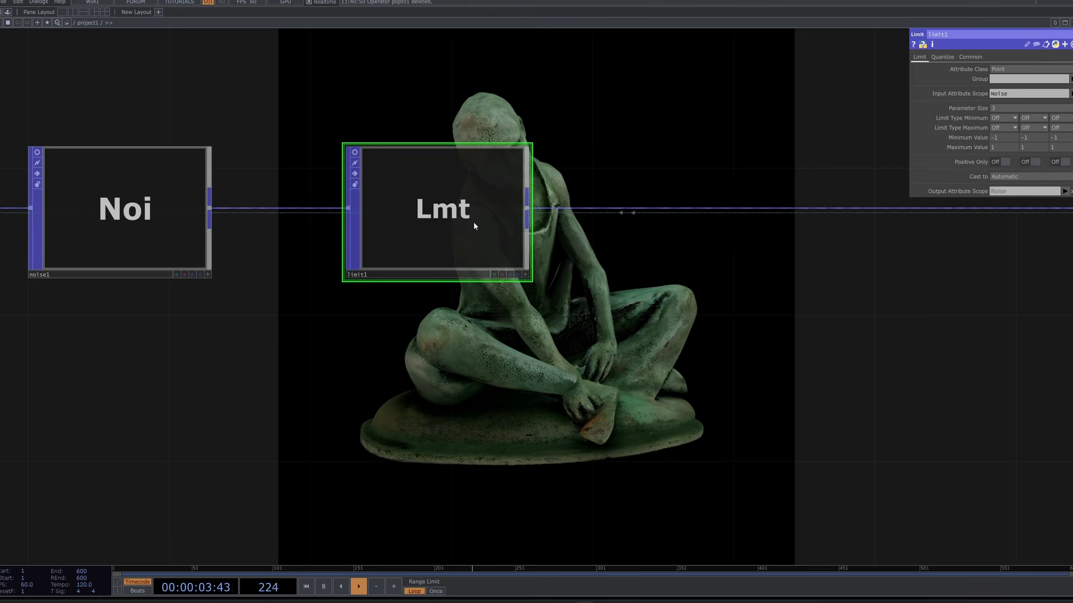
pyautogui.click(1036, 127)
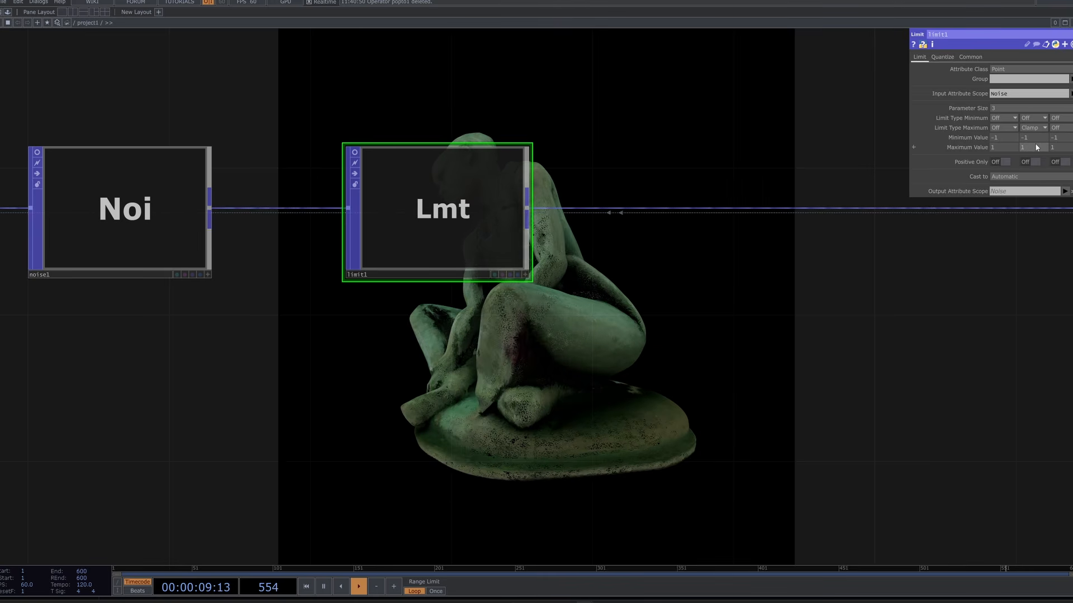
pyautogui.click(1035, 143)
# - Insert a Math Combine POP on the wire between the Limit POP and the Null POP
pyautogui.moveTo(433, 404); pyautogui.dragTo(341, 347)
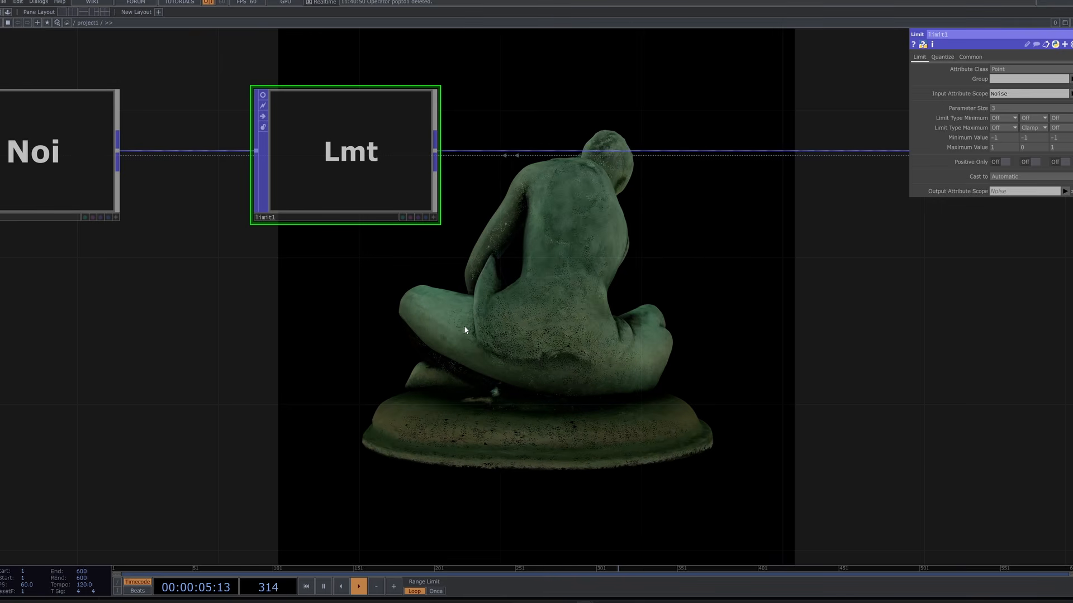
pyautogui.scroll(-3, 506, 318)
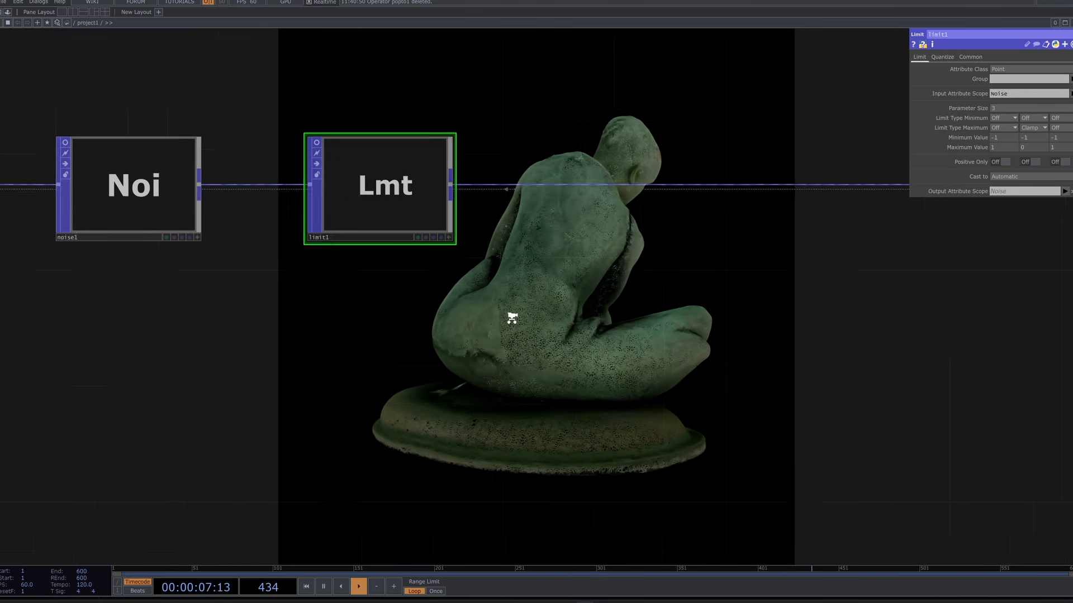
pyautogui.moveTo(385, 314); pyautogui.dragTo(309, 308)
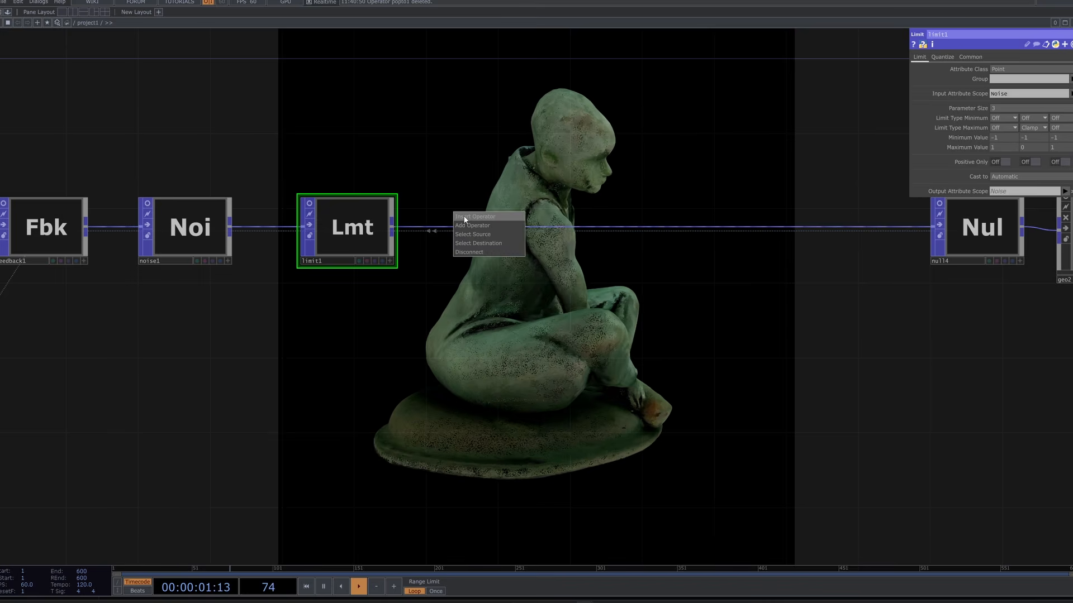
pyautogui.click(464, 217)
pyautogui.write('math')
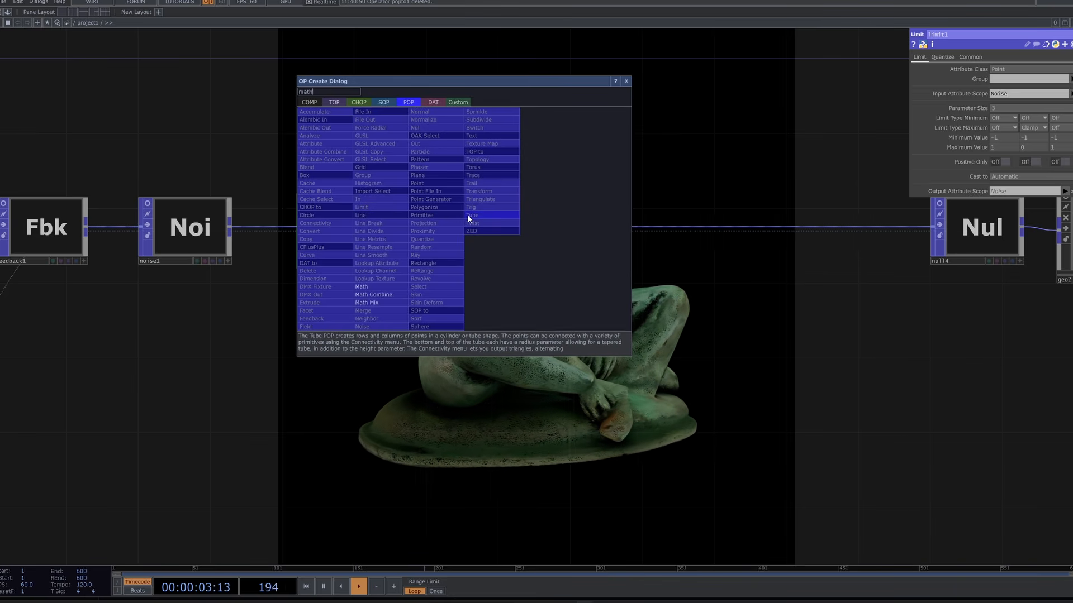
pyautogui.click(392, 293)
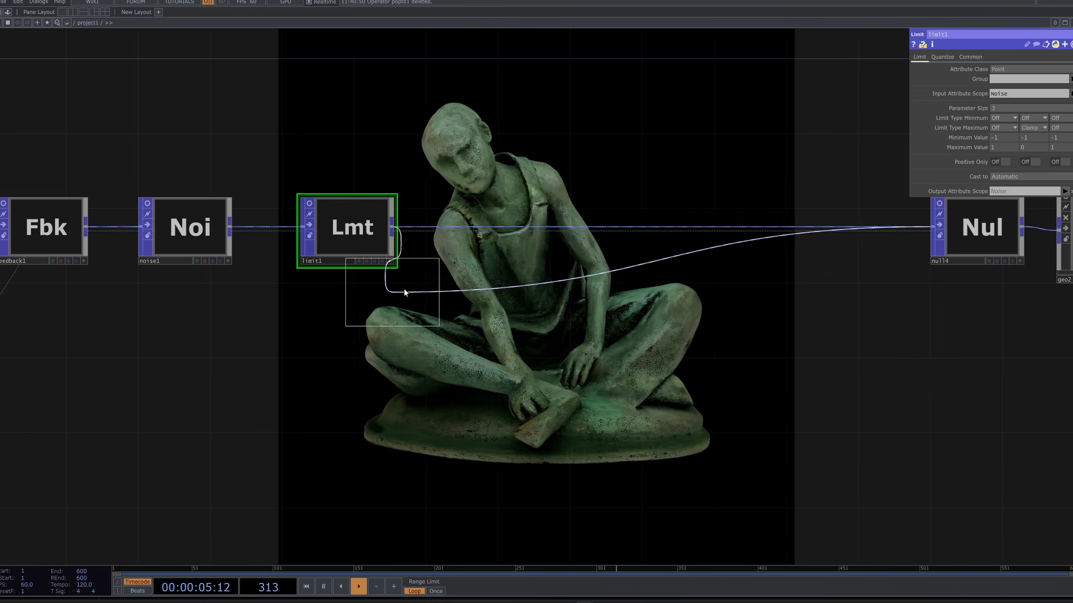
pyautogui.click(528, 231)
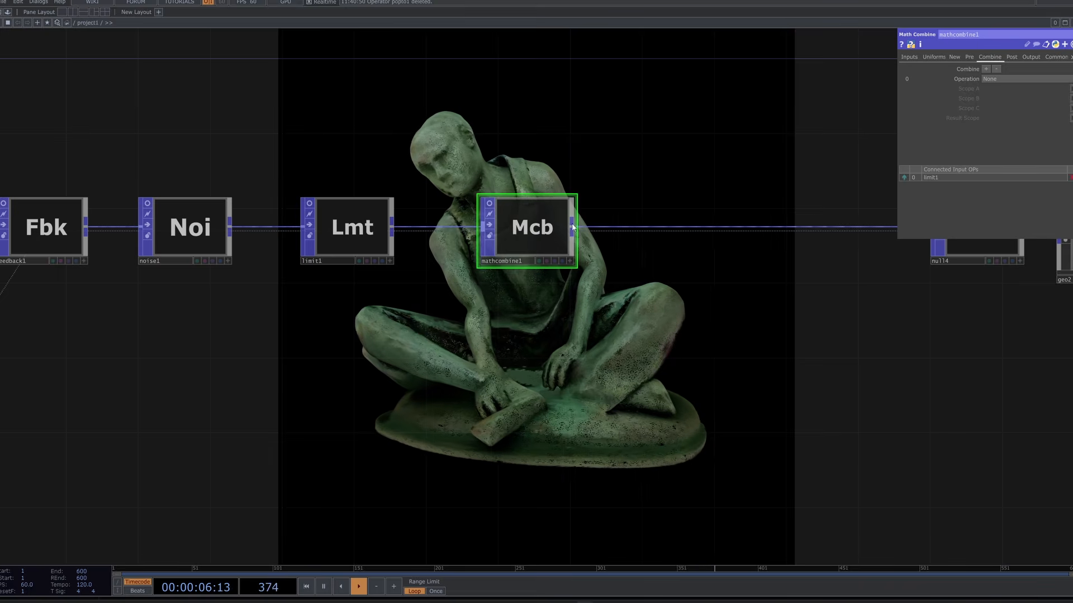
# - Set the Math Combine POP's operation to A + B, with Scope A as P and Scope B as Noise
pyautogui.click(990, 79)
pyautogui.click(1002, 88)
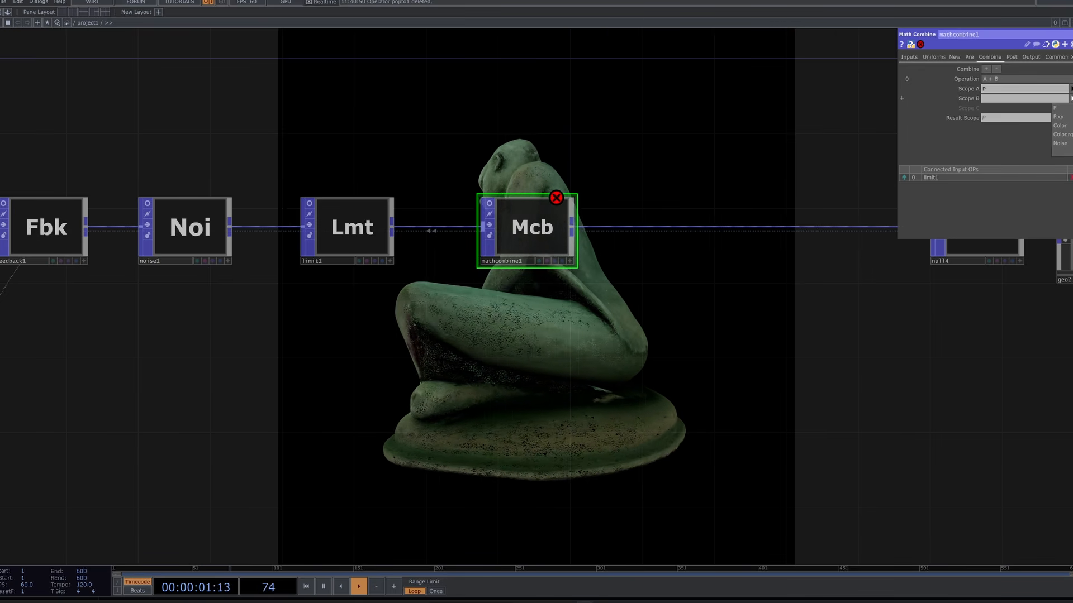
pyautogui.scroll(3, 545, 253)
pyautogui.moveTo(717, 345); pyautogui.dragTo(710, 274)
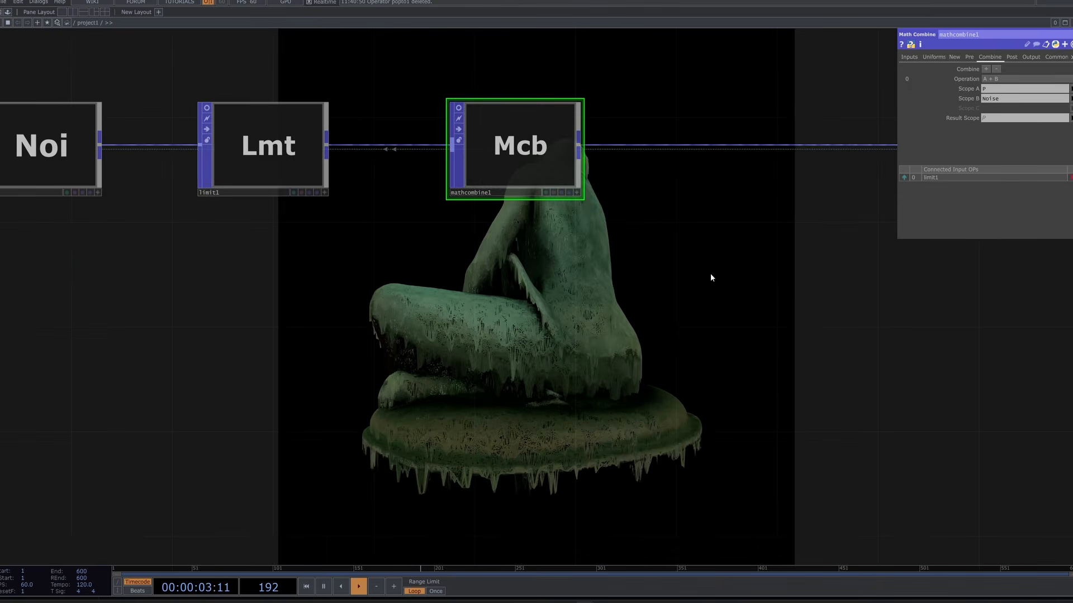
pyautogui.moveTo(628, 376); pyautogui.dragTo(710, 298)
pyautogui.moveTo(752, 328); pyautogui.dragTo(872, 321)
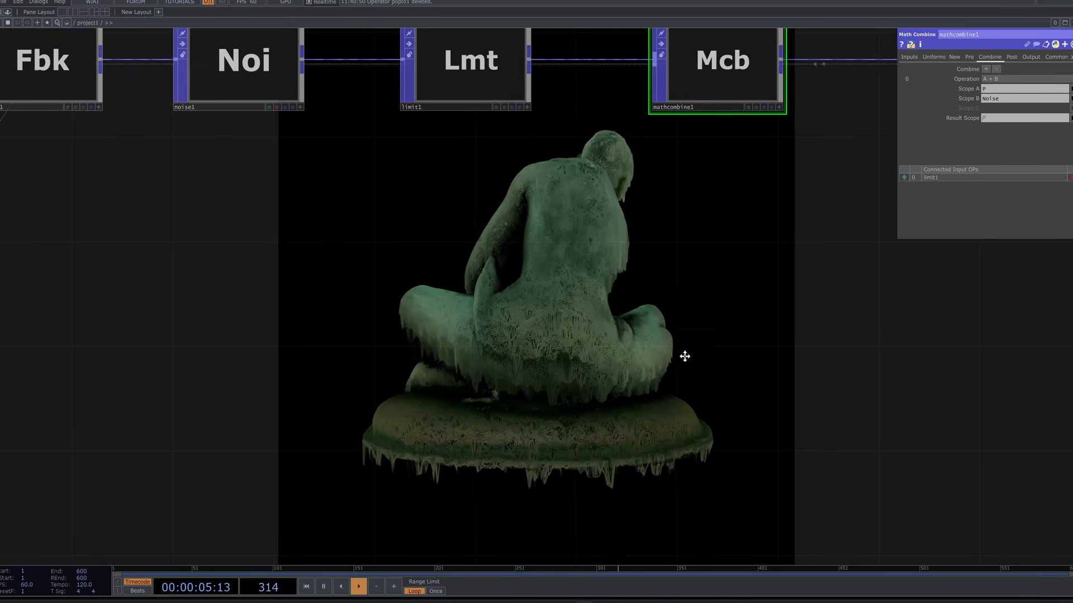
# - Set the Noise POP's Period to 0.2 and its second Amplitude value to 0.01
pyautogui.moveTo(685, 356); pyautogui.dragTo(478, 307)
pyautogui.scroll(-7, 680, 323)
pyautogui.scroll(2, 581, 265)
pyautogui.click(549, 262)
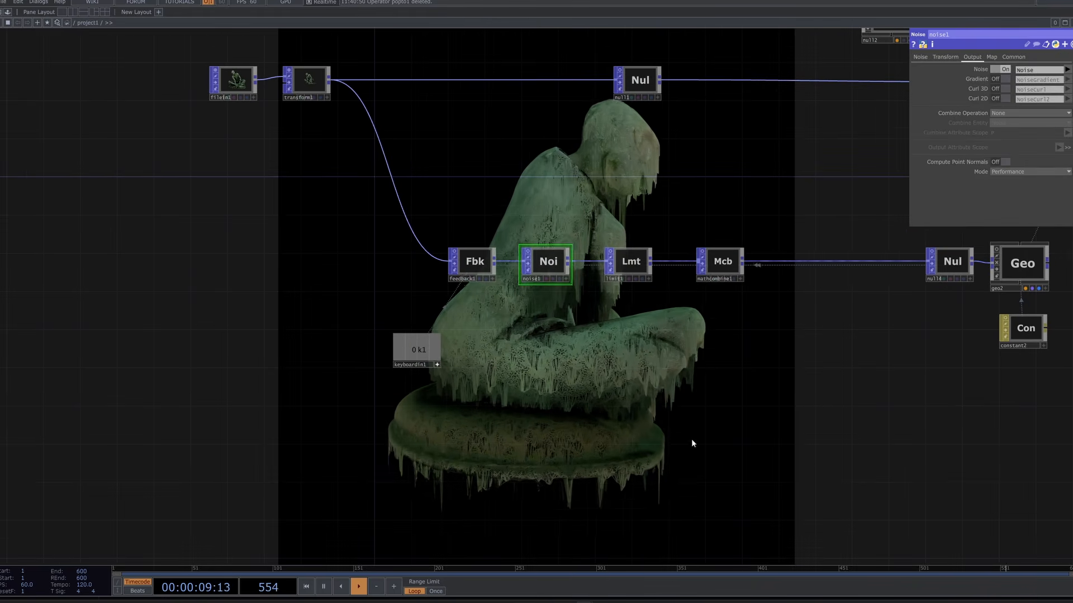
pyautogui.moveTo(692, 442); pyautogui.dragTo(634, 347)
pyautogui.click(919, 57)
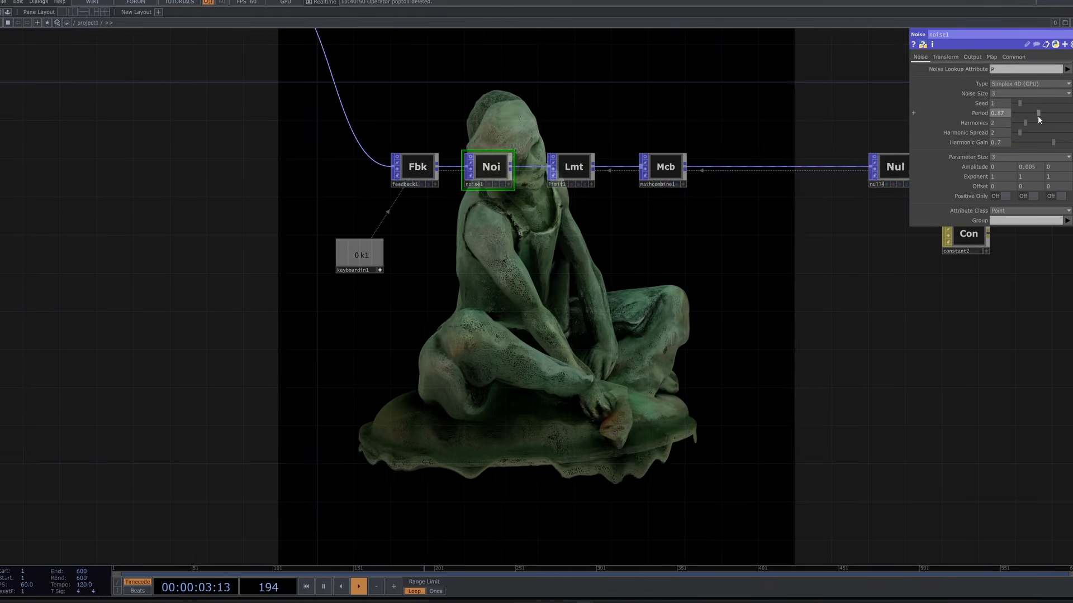
pyautogui.moveTo(683, 289); pyautogui.dragTo(643, 139)
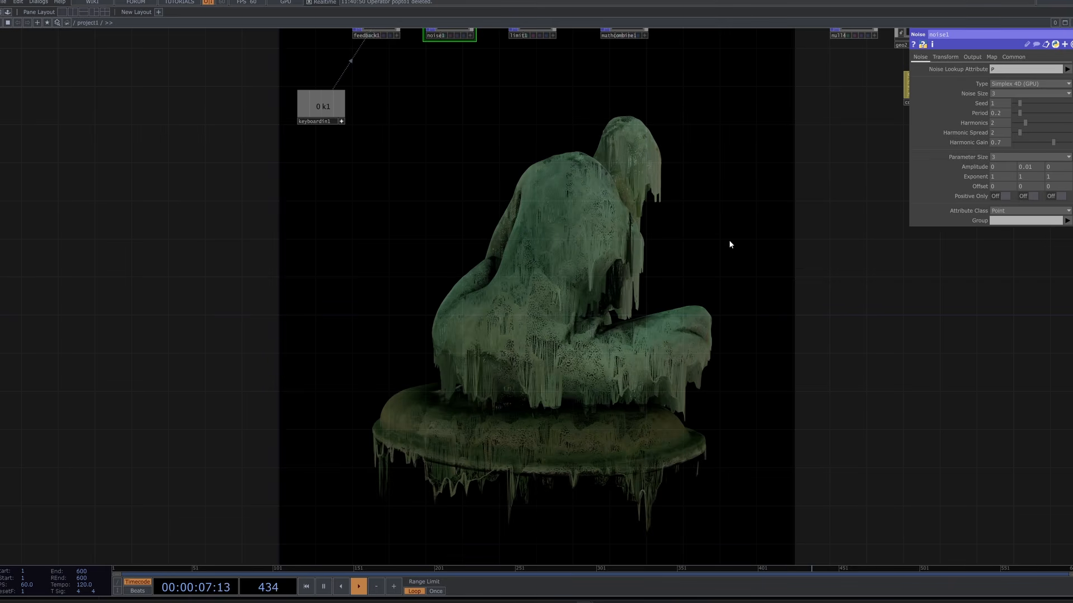
pyautogui.moveTo(683, 177); pyautogui.dragTo(733, 241)
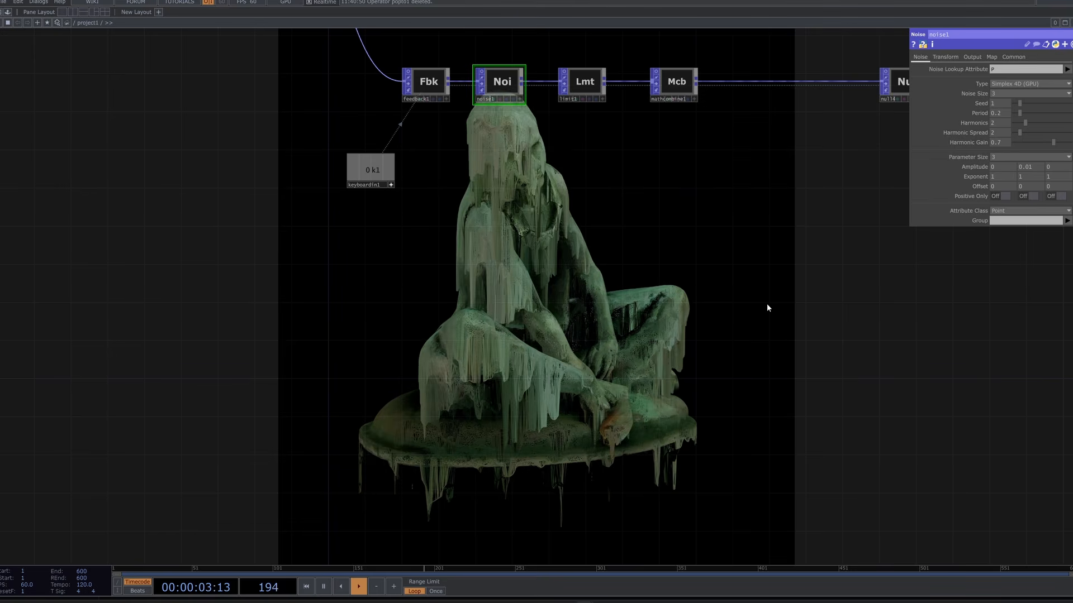
pyautogui.moveTo(752, 325); pyautogui.dragTo(771, 275)
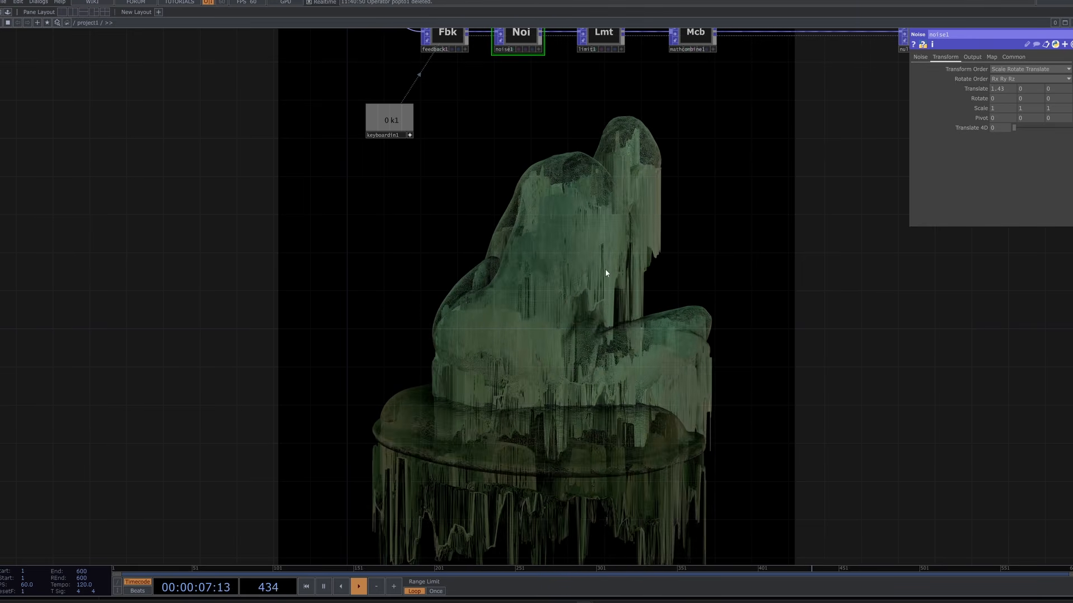
# - Add a Constant CHOP to the network below the Keyboard In CHOP
pyautogui.moveTo(606, 275); pyautogui.dragTo(734, 398)
pyautogui.press('Tab')
pyautogui.click(628, 285)
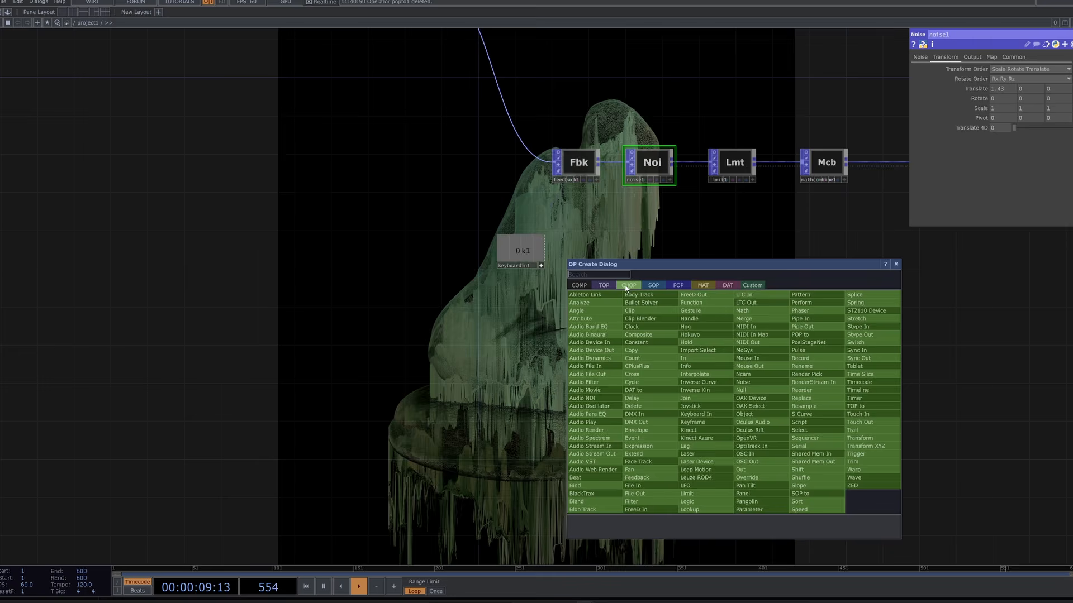
pyautogui.write('cons')
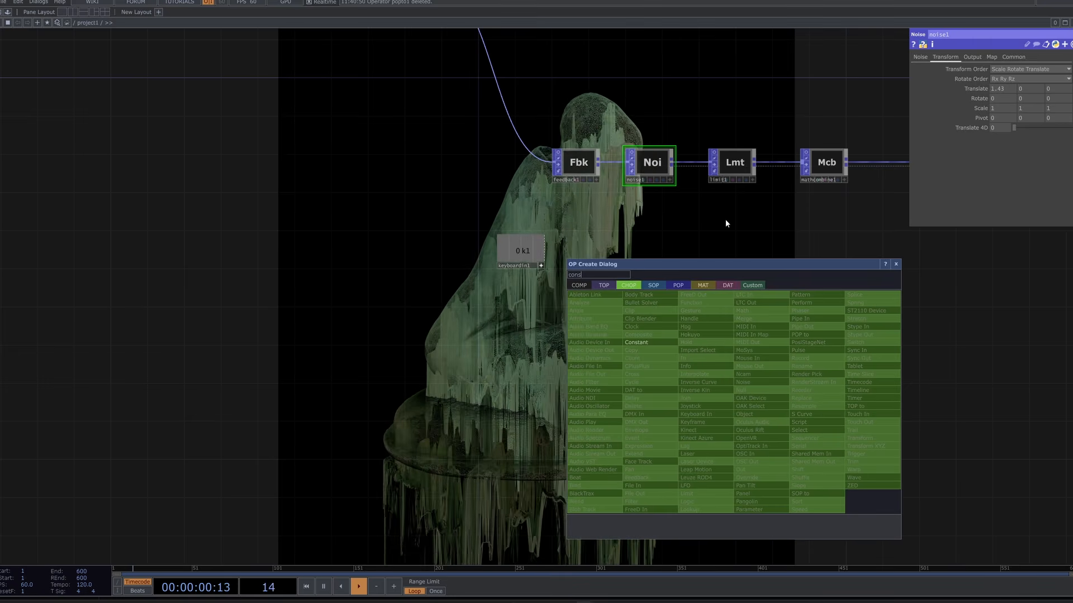
pyautogui.click(646, 343)
pyautogui.click(511, 328)
# - Append a Speed CHOP and a Null CHOP after the new Constant CHOP
pyautogui.rightClick(538, 326)
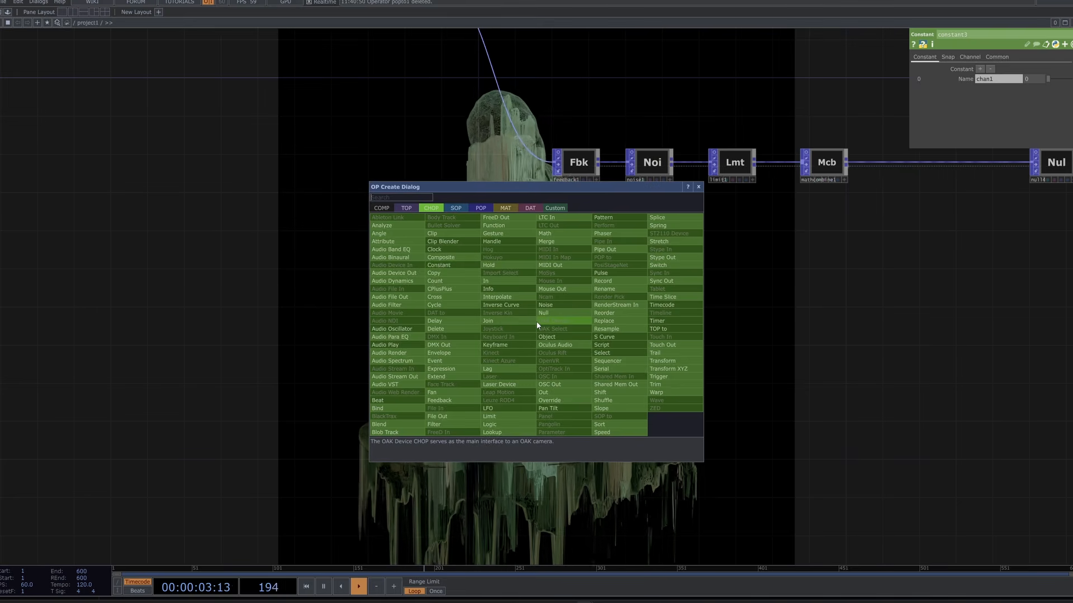
pyautogui.click(602, 432)
pyautogui.click(575, 325)
pyautogui.rightClick(602, 327)
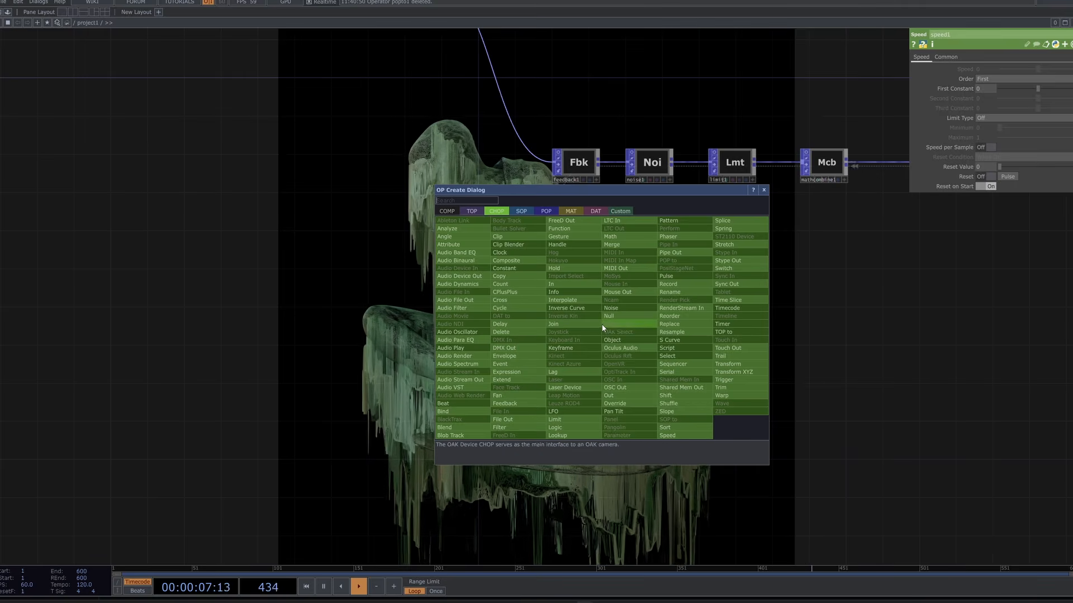
pyautogui.click(622, 317)
pyautogui.click(637, 324)
pyautogui.scroll(5, 477, 318)
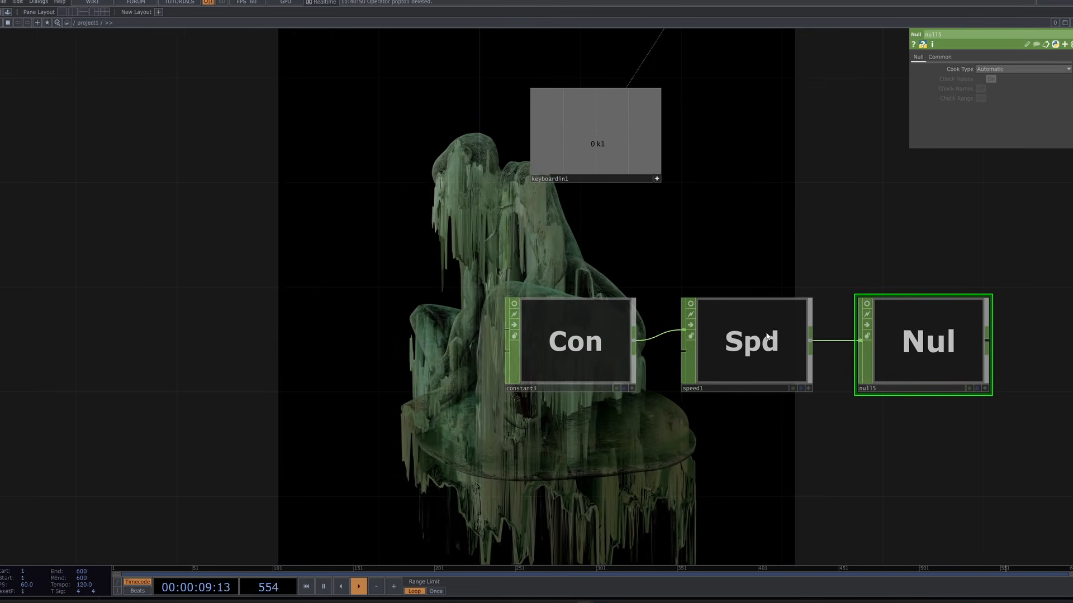
# - Show the viewers of the Speed and Constant CHOPs and set the Constant CHOP's chan1 value to 1
pyautogui.click(767, 336)
pyautogui.moveTo(575, 354); pyautogui.dragTo(394, 336, button='middle')
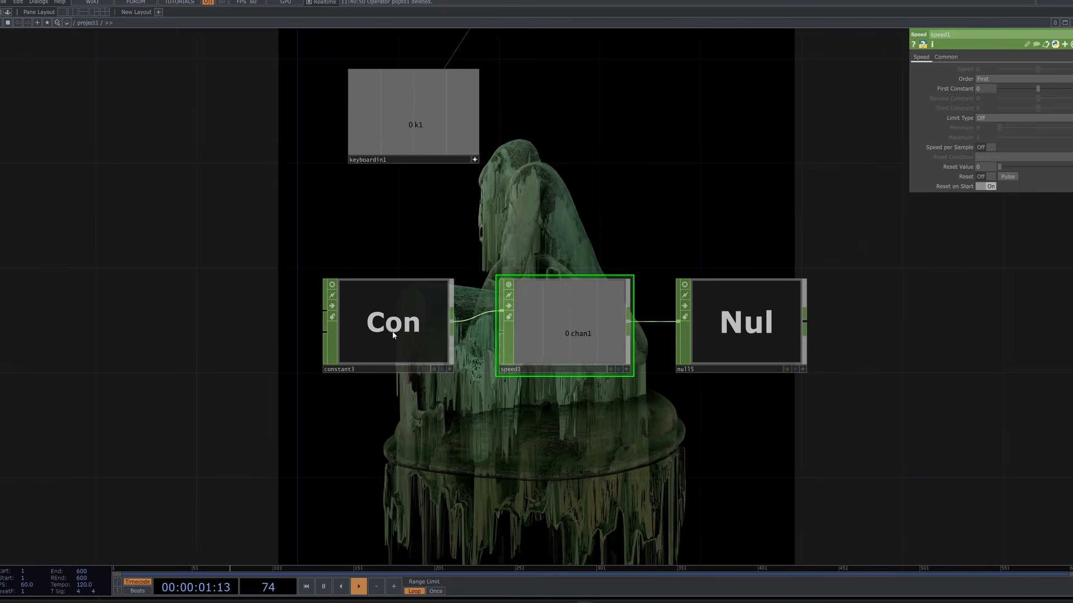
pyautogui.click(393, 335)
pyautogui.click(577, 304)
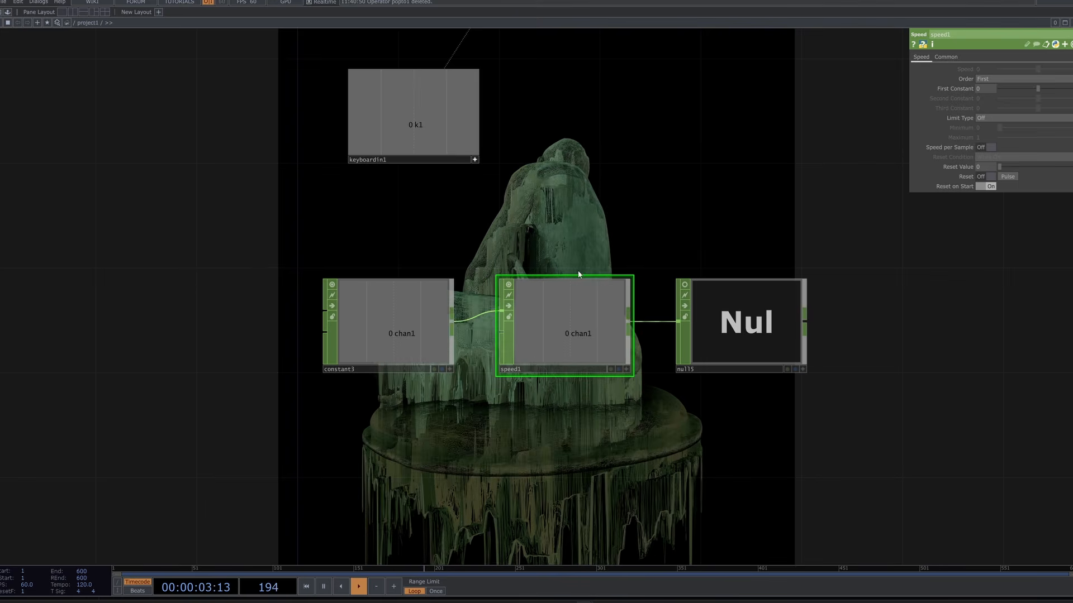
pyautogui.moveTo(416, 332); pyautogui.dragTo(509, 326, button='middle')
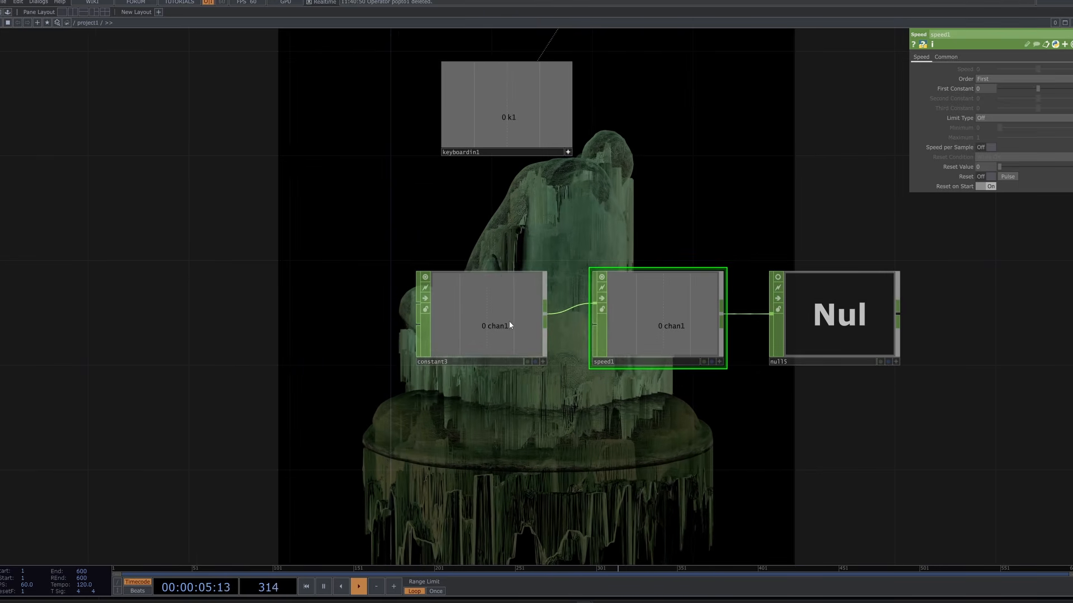
pyautogui.click(510, 325)
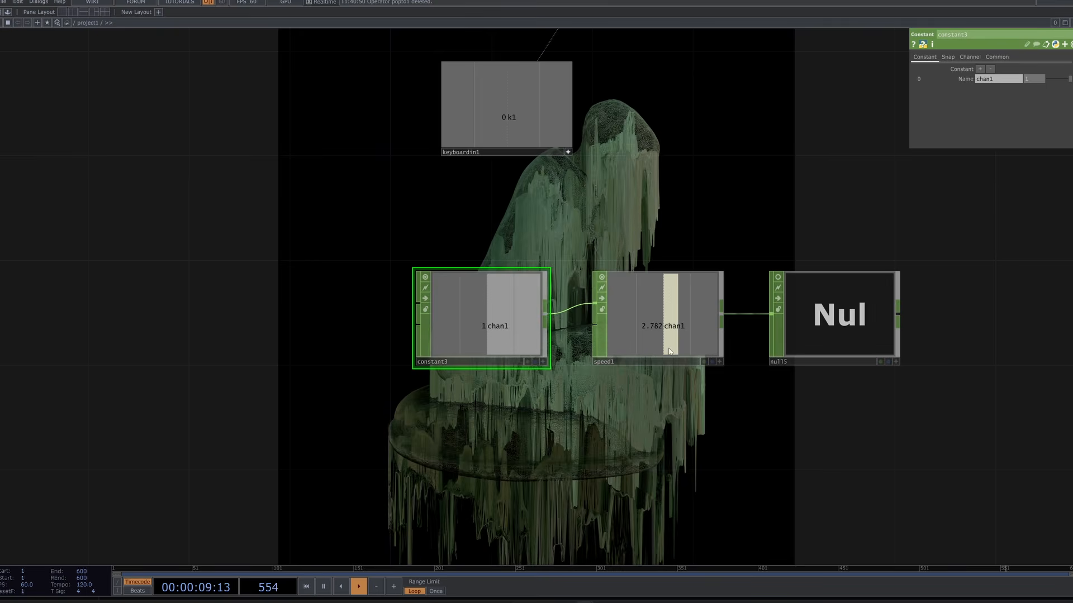
# - Drive the Noise POP's first Translate value with the chan1 channel of the Null CHOP following the Speed CHOP
pyautogui.scroll(-3, 472, 468)
pyautogui.moveTo(852, 143); pyautogui.dragTo(645, 276)
pyautogui.click(617, 98)
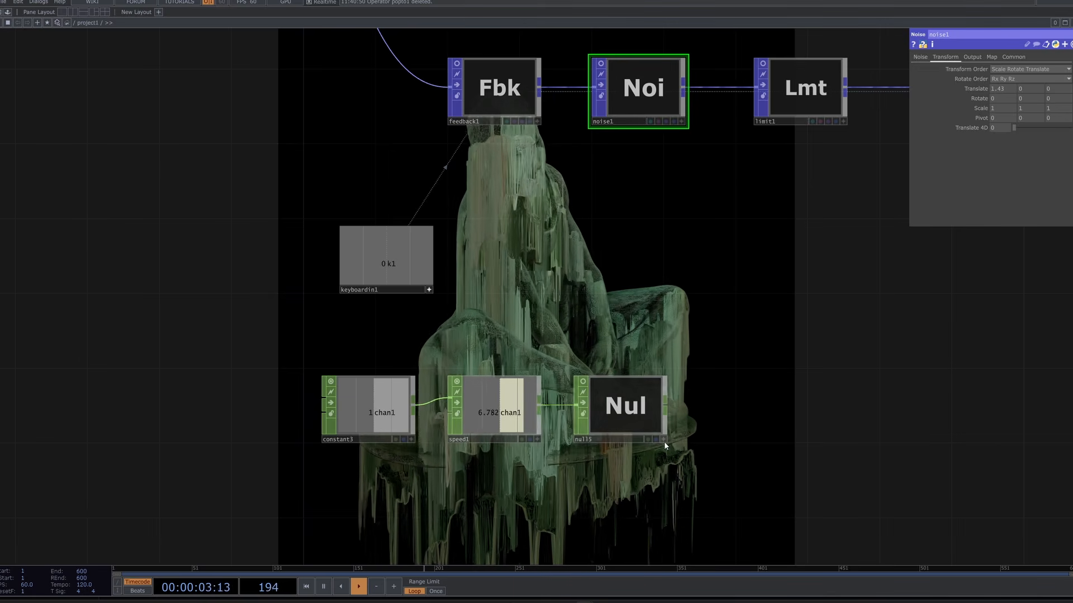
pyautogui.click(663, 440)
pyautogui.moveTo(598, 412); pyautogui.dragTo(1004, 91)
pyautogui.click(1016, 91)
pyautogui.moveTo(784, 237); pyautogui.dragTo(706, 116)
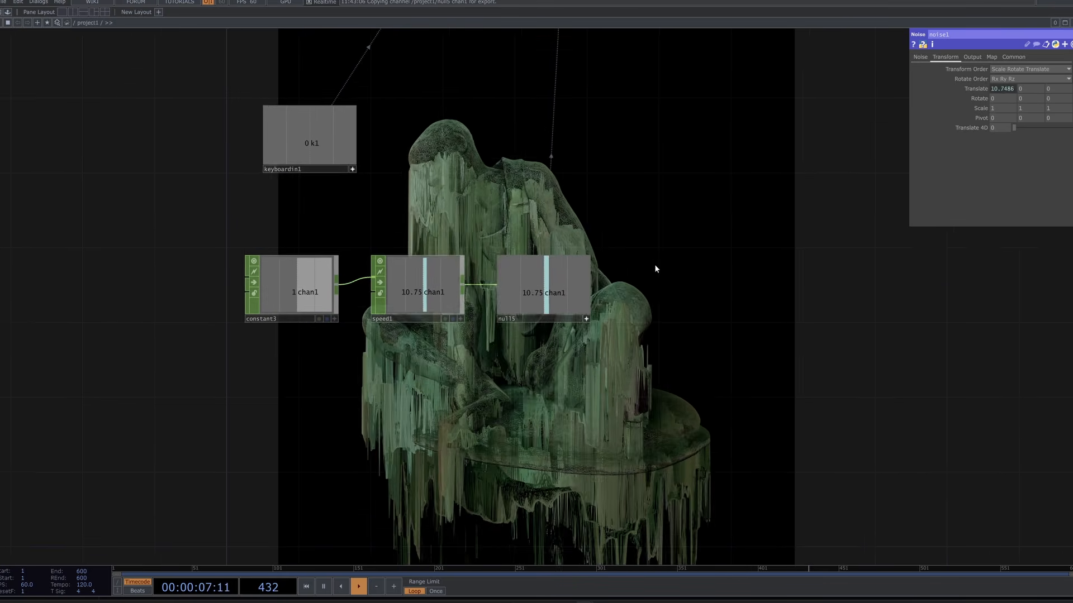
pyautogui.moveTo(414, 411); pyautogui.dragTo(538, 347)
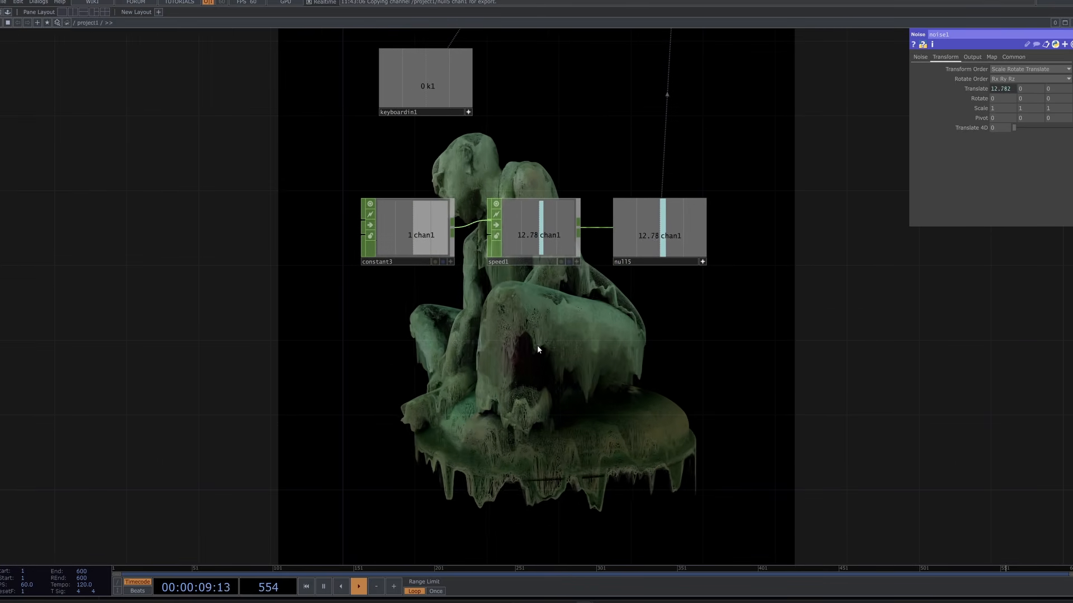
# - Set the Constant CHOP's chan1 value to 0.1
pyautogui.click(394, 235)
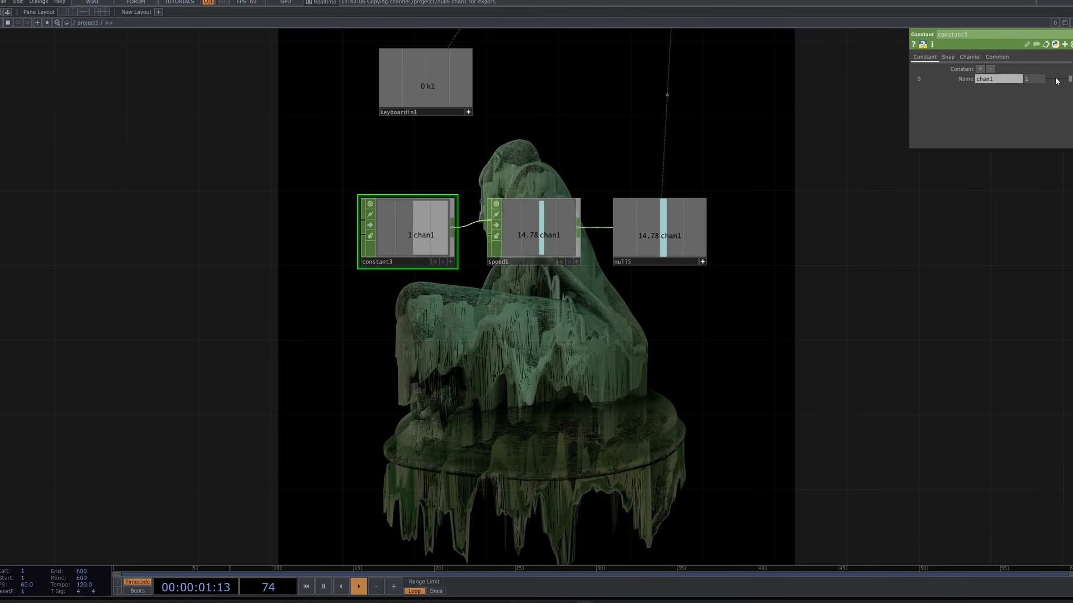
pyautogui.moveTo(1055, 78); pyautogui.dragTo(1051, 79)
pyautogui.moveTo(877, 245); pyautogui.dragTo(716, 359)
pyautogui.scroll(-5, 726, 374)
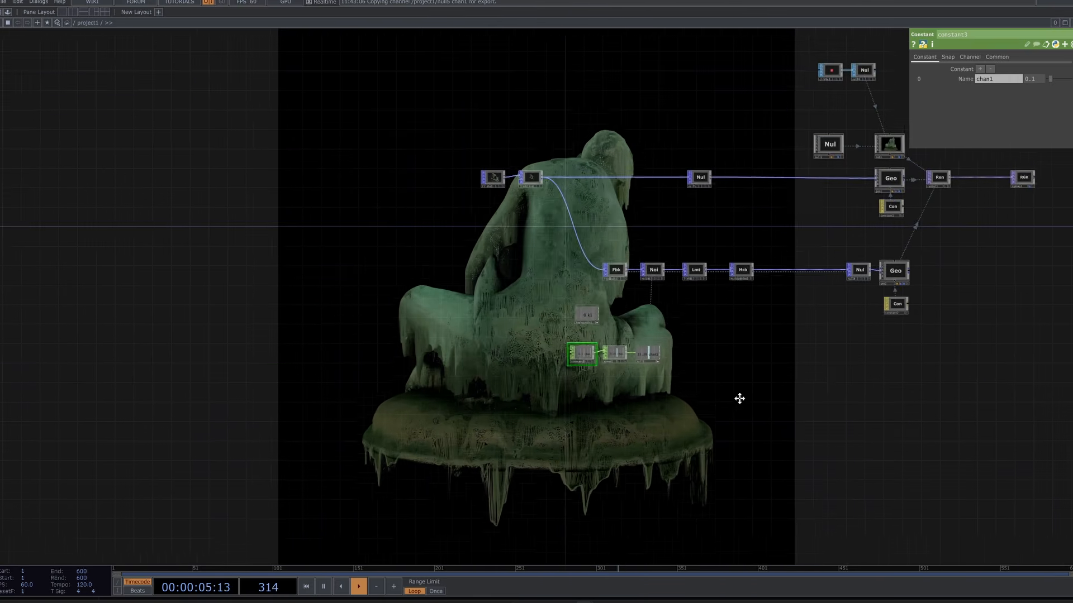
# - Bypass the geo1 Geometry COMP to inspect the dripping geometry alone, and re-enable it
pyautogui.moveTo(739, 398); pyautogui.dragTo(653, 442)
pyautogui.moveTo(932, 434); pyautogui.dragTo(729, 376)
pyautogui.scroll(3, 544, 388)
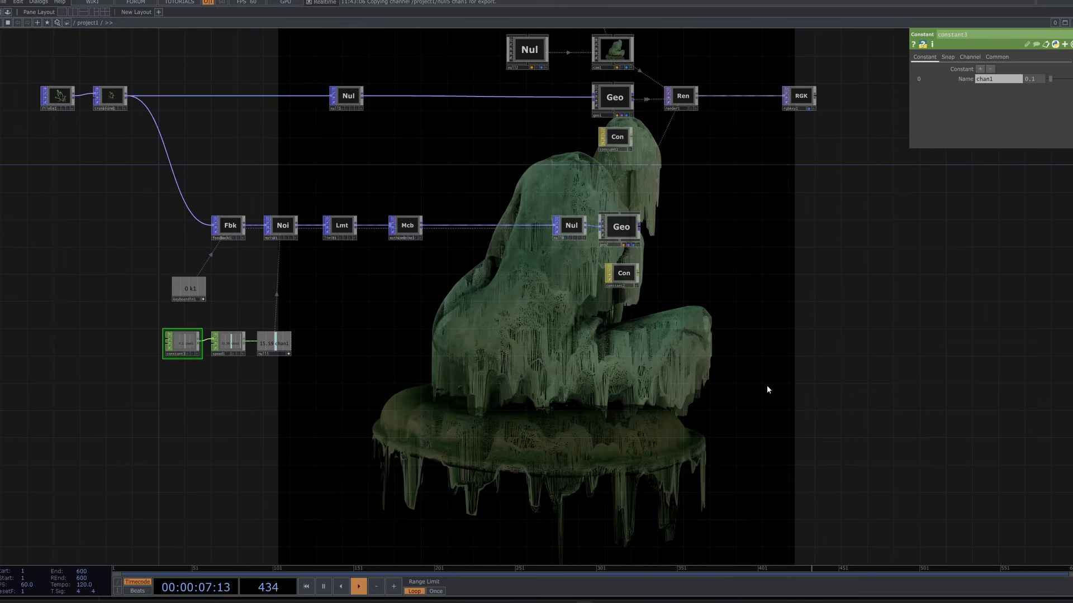
pyautogui.scroll(4, 773, 150)
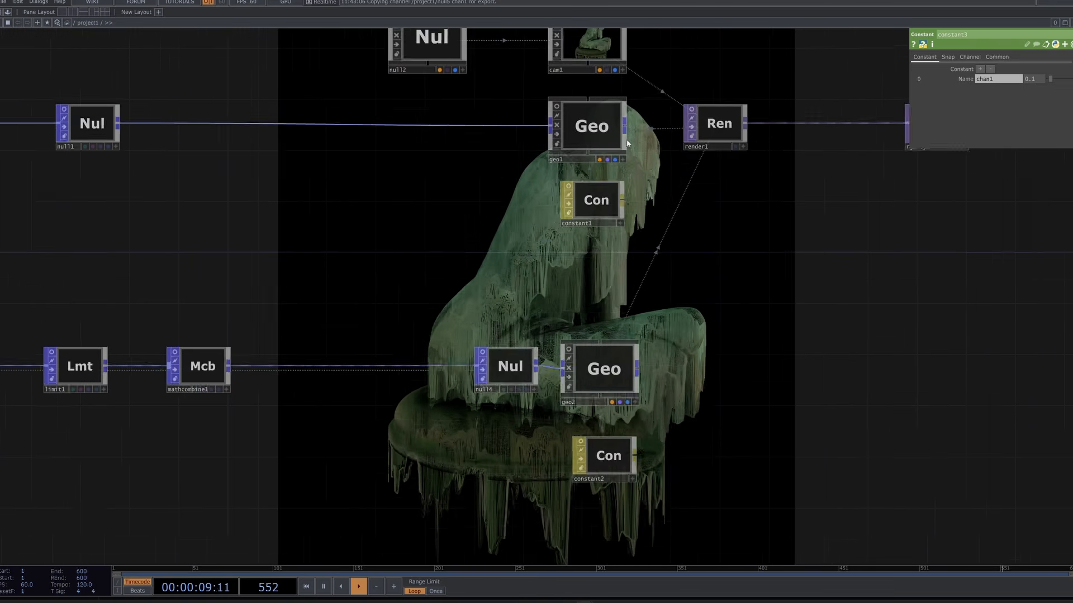
pyautogui.moveTo(458, 260); pyautogui.dragTo(684, 225)
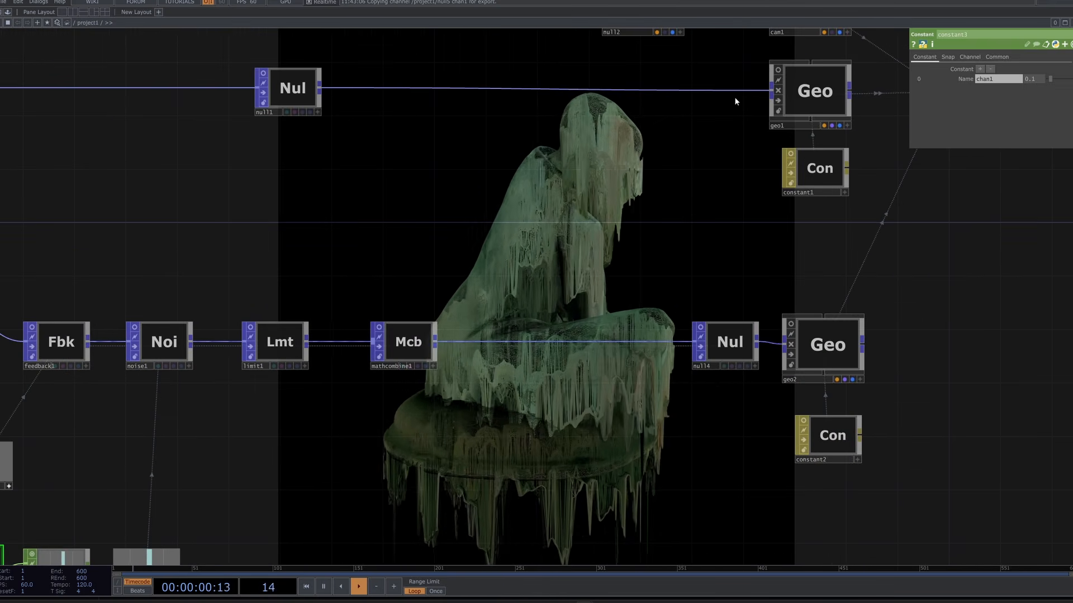
pyautogui.click(780, 91)
pyautogui.moveTo(596, 389); pyautogui.dragTo(632, 257)
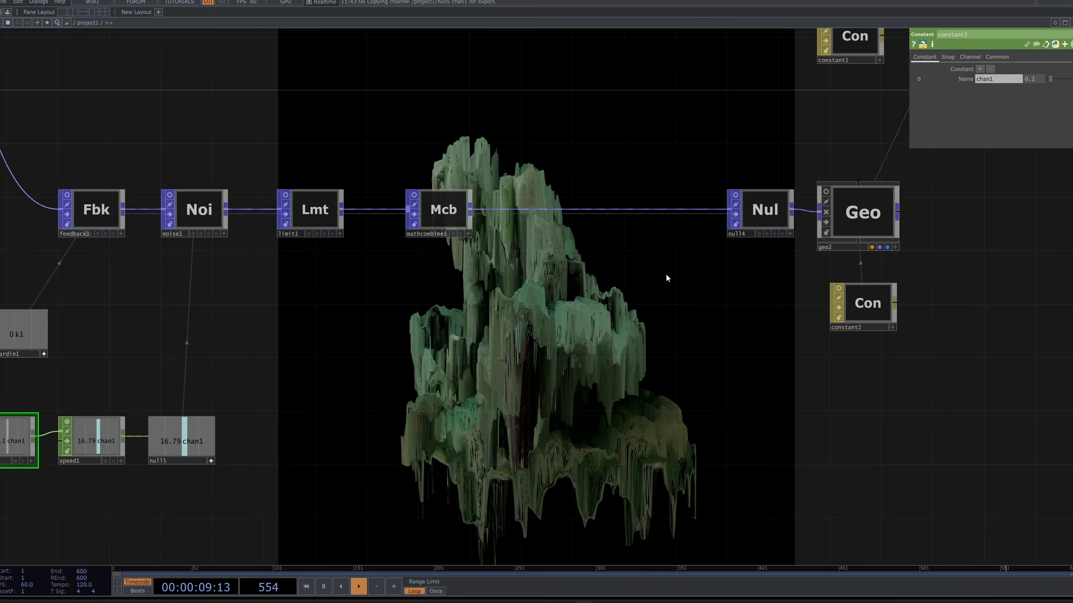
pyautogui.moveTo(598, 222); pyautogui.dragTo(572, 350)
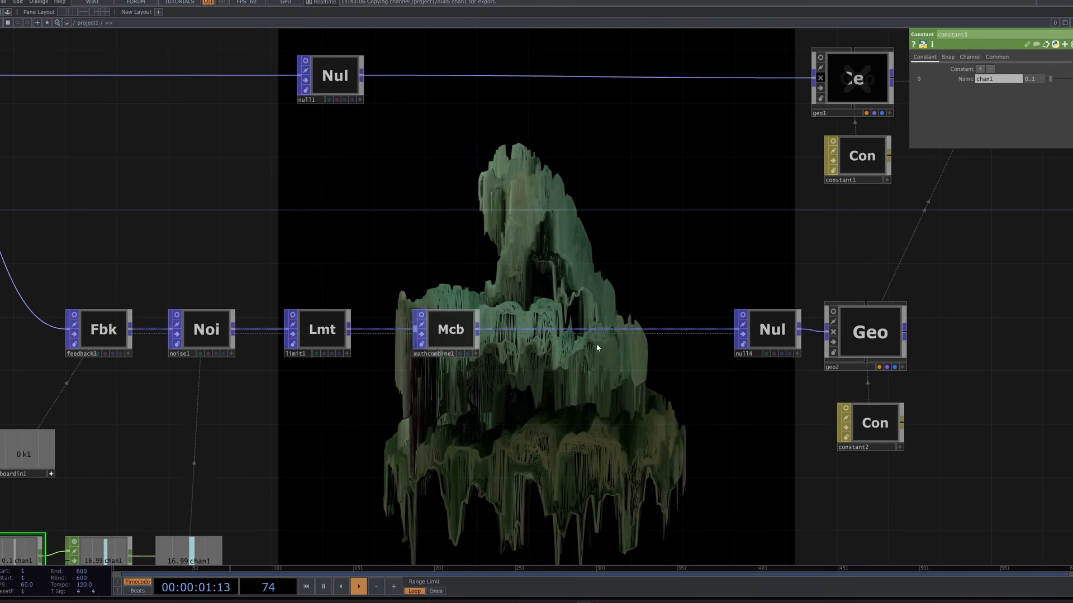
pyautogui.moveTo(719, 399); pyautogui.dragTo(684, 329)
pyautogui.moveTo(749, 91); pyautogui.dragTo(761, 185)
pyautogui.moveTo(688, 250); pyautogui.dragTo(767, 208)
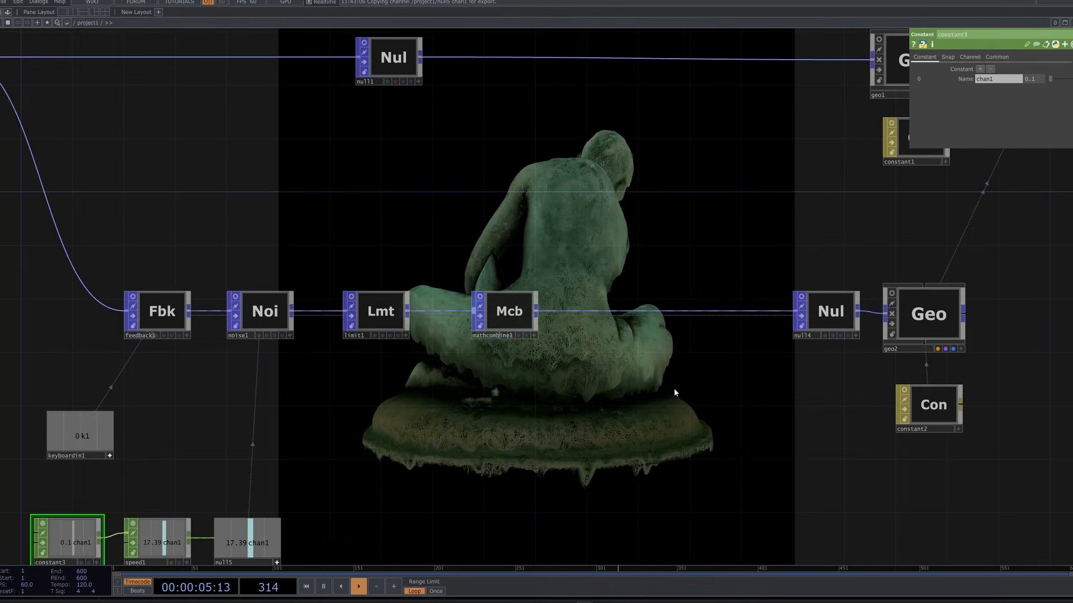
pyautogui.moveTo(673, 447); pyautogui.dragTo(513, 123)
pyautogui.moveTo(533, 291); pyautogui.dragTo(803, 373)
pyautogui.scroll(-6, 803, 373)
pyautogui.scroll(2, 758, 385)
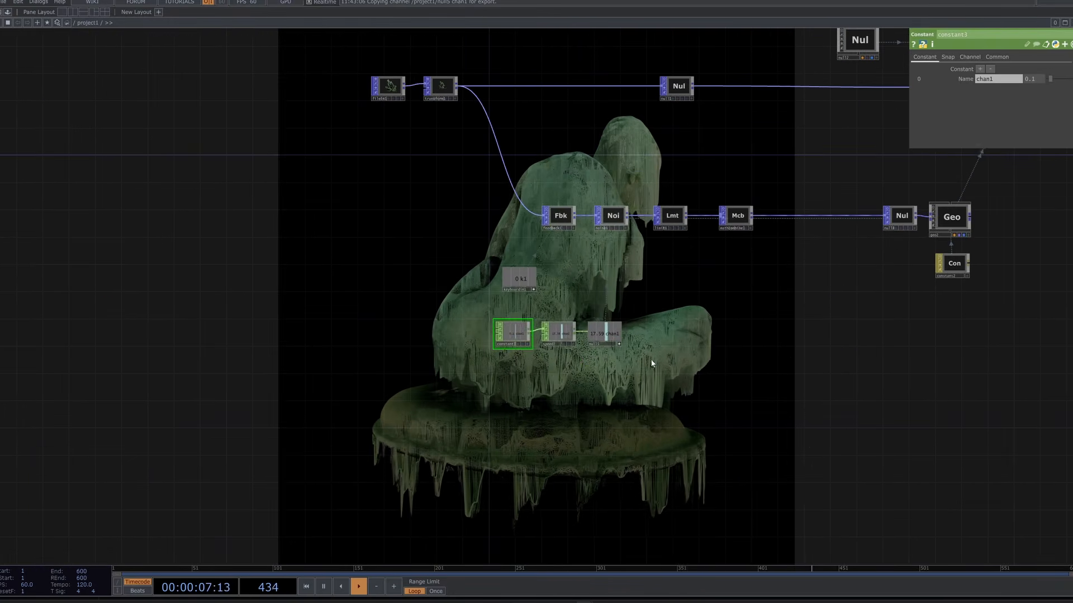
# - Move the filein1 and transform1 POPs away from the feedback chain to make room before feedback1
pyautogui.moveTo(548, 371); pyautogui.dragTo(740, 479)
pyautogui.moveTo(530, 155); pyautogui.dragTo(659, 239, button='right')
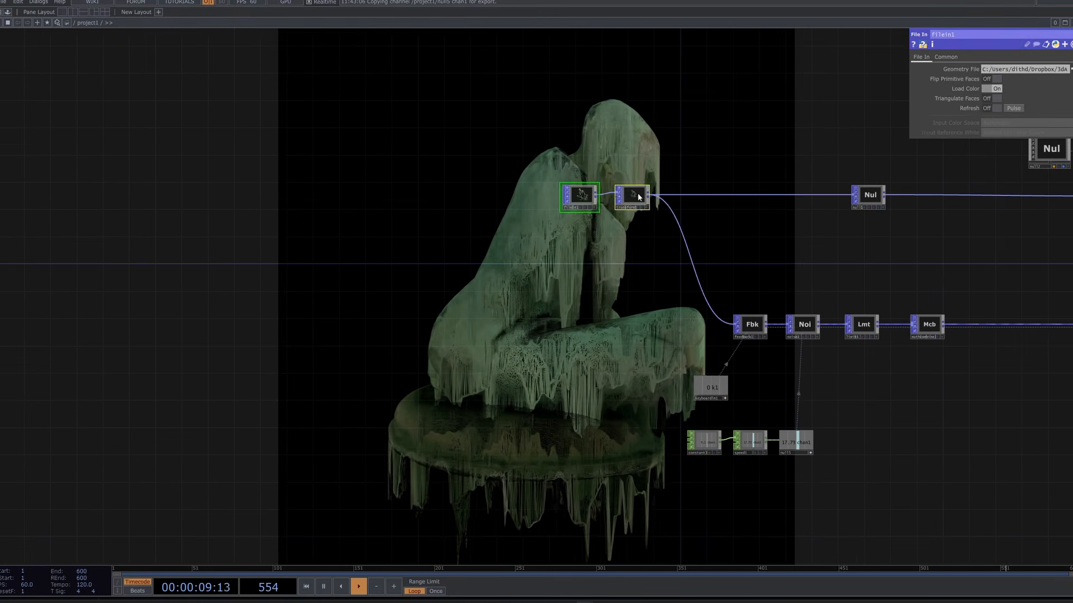
pyautogui.moveTo(638, 193); pyautogui.dragTo(553, 200)
pyautogui.moveTo(631, 314); pyautogui.dragTo(589, 305)
pyautogui.scroll(4, 589, 304)
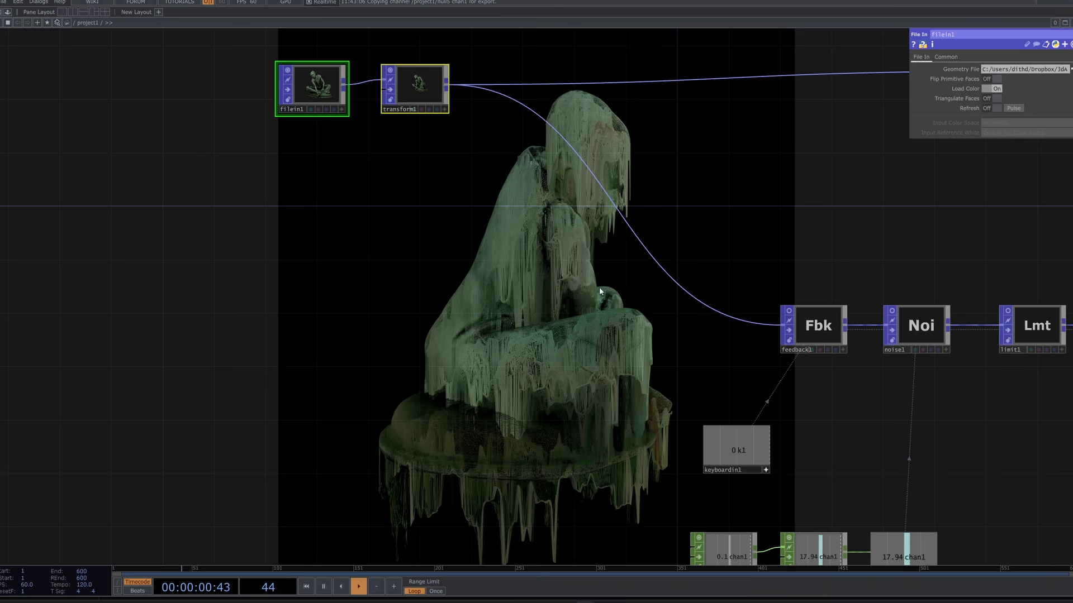
# - Insert a Delete POP into the connection between transform1 and feedback1
pyautogui.rightClick(627, 226)
pyautogui.click(639, 217)
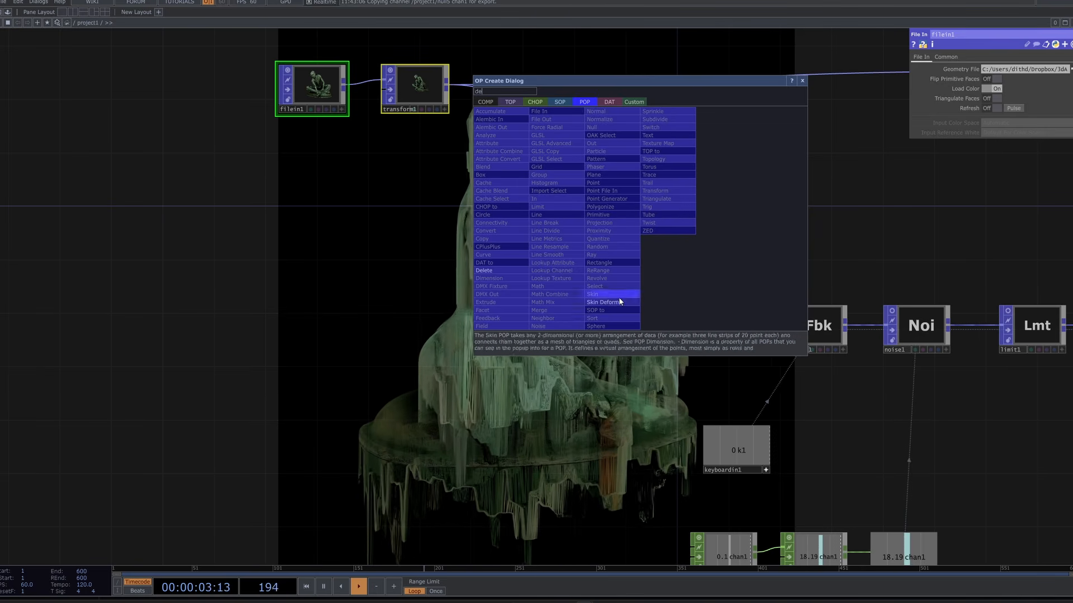
pyautogui.write('de')
pyautogui.click(516, 270)
pyautogui.click(643, 305)
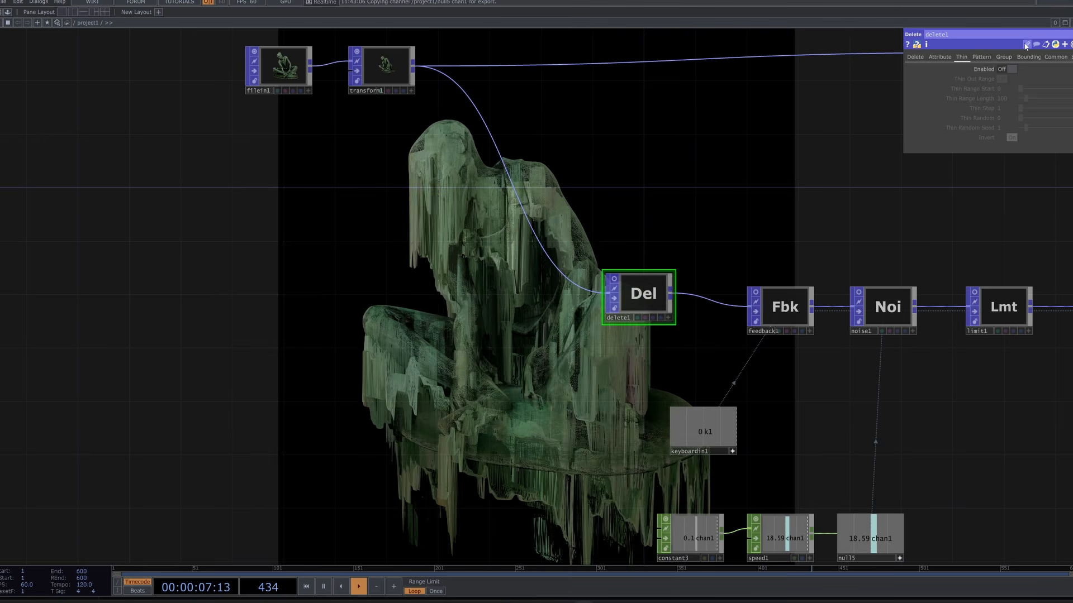
# - Enable thinning on the Delete POP, set Thin Step to 2, and reset the feedback loop
pyautogui.click(961, 56)
pyautogui.scroll(2, 575, 278)
pyautogui.scroll(1, 574, 277)
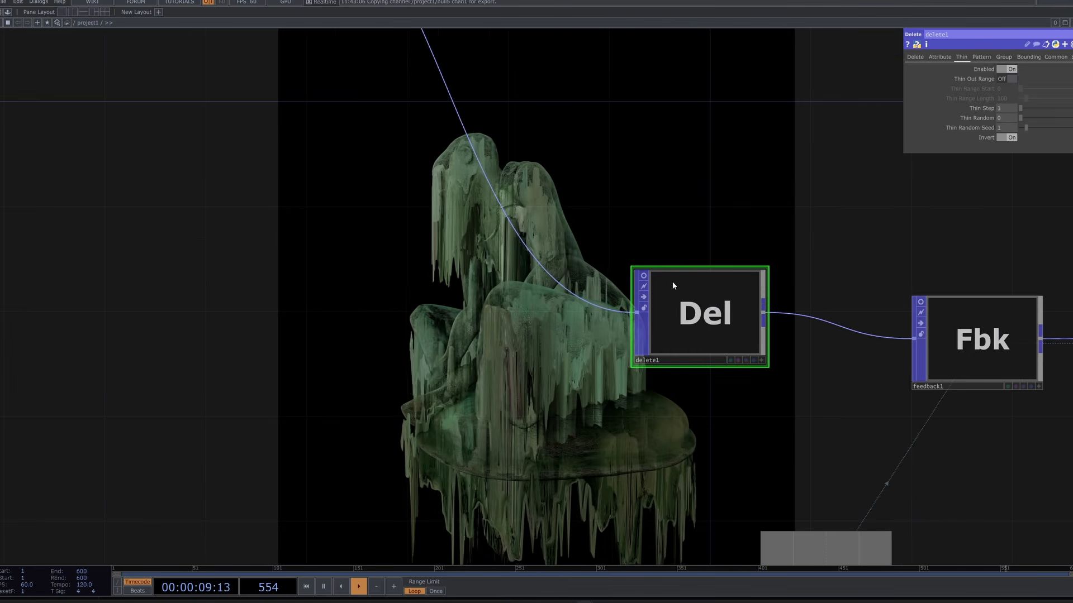
pyautogui.moveTo(554, 330); pyautogui.dragTo(595, 166)
pyautogui.moveTo(700, 312); pyautogui.dragTo(669, 312)
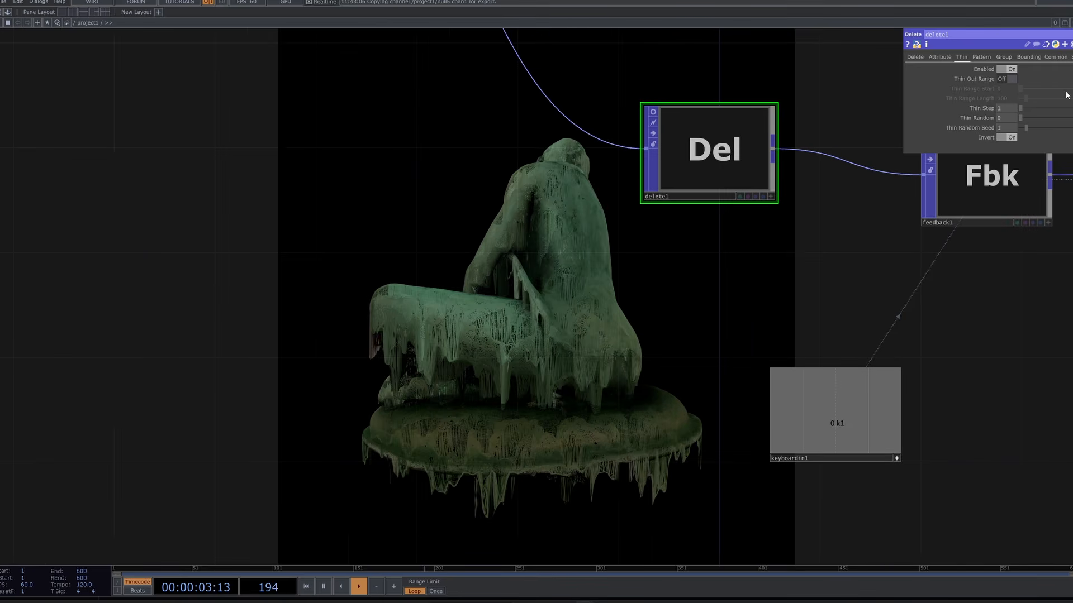
pyautogui.press('Return')
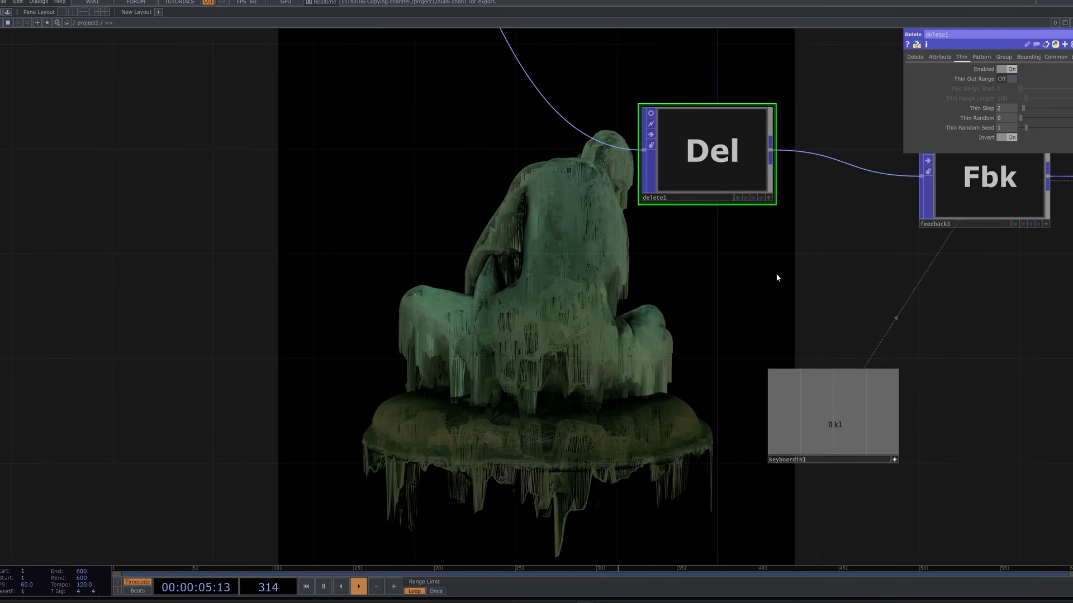
pyautogui.press('1')
# - Inspect the thinned drips on the rotating statue and bypass the delete1 POP
pyautogui.moveTo(638, 285); pyautogui.dragTo(506, 125)
pyautogui.scroll(-6, 476, 161)
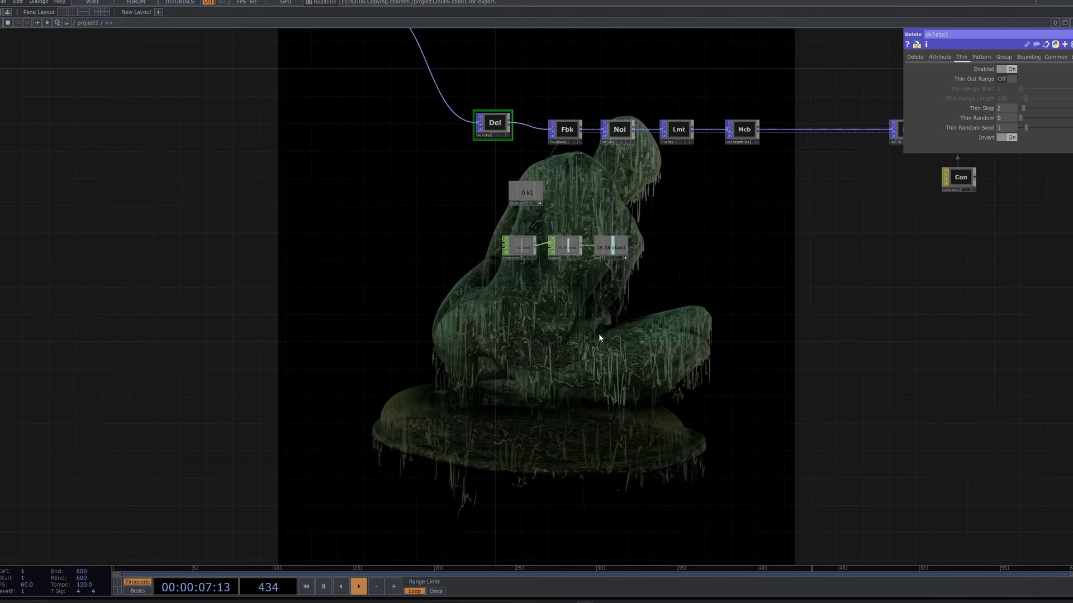
pyautogui.moveTo(650, 341); pyautogui.dragTo(584, 242)
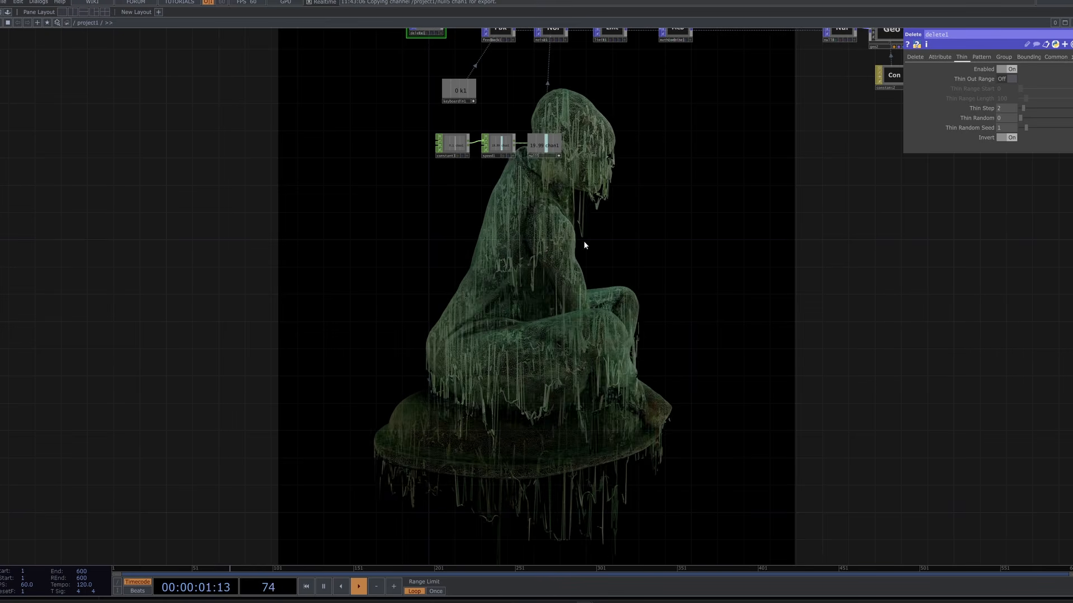
pyautogui.moveTo(670, 236); pyautogui.dragTo(707, 334)
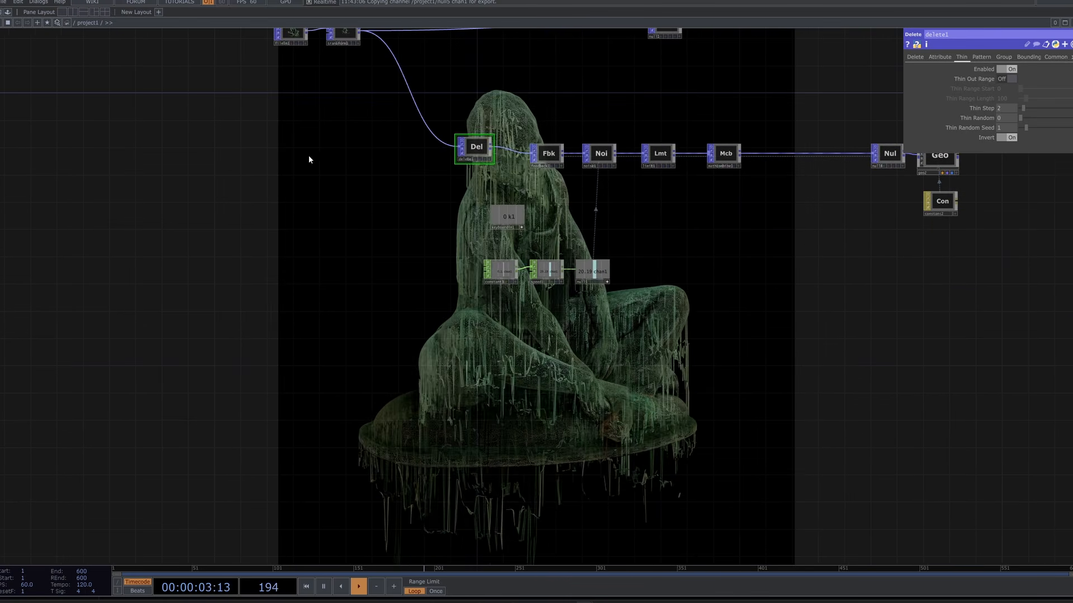
pyautogui.scroll(3, 307, 160)
pyautogui.moveTo(461, 274); pyautogui.dragTo(534, 380)
pyautogui.scroll(3, 591, 306)
pyautogui.scroll(2, 591, 306)
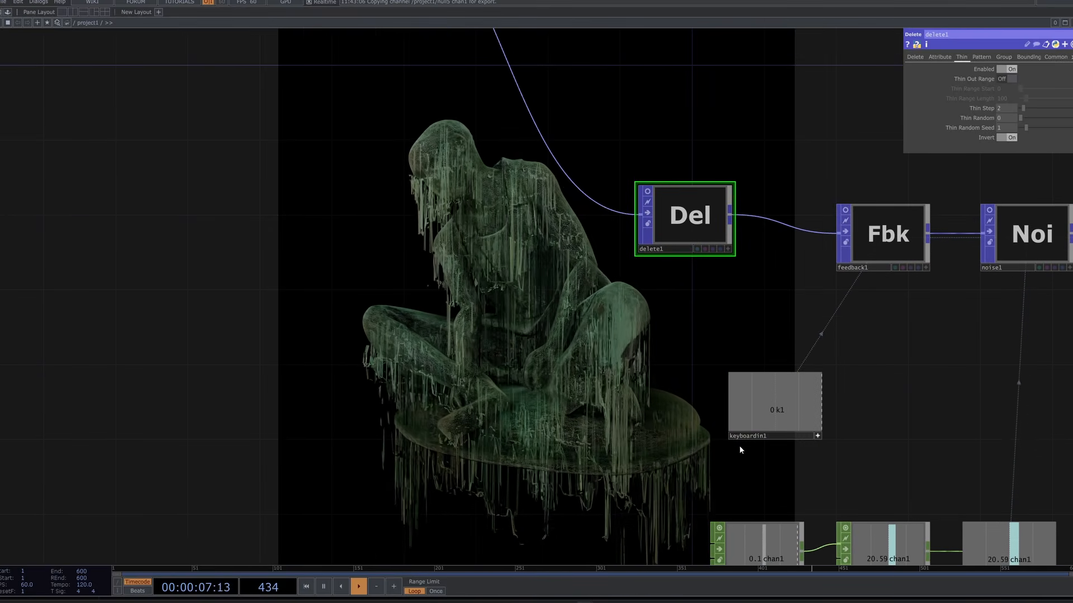
pyautogui.moveTo(537, 364); pyautogui.dragTo(416, 413)
pyautogui.click(527, 239)
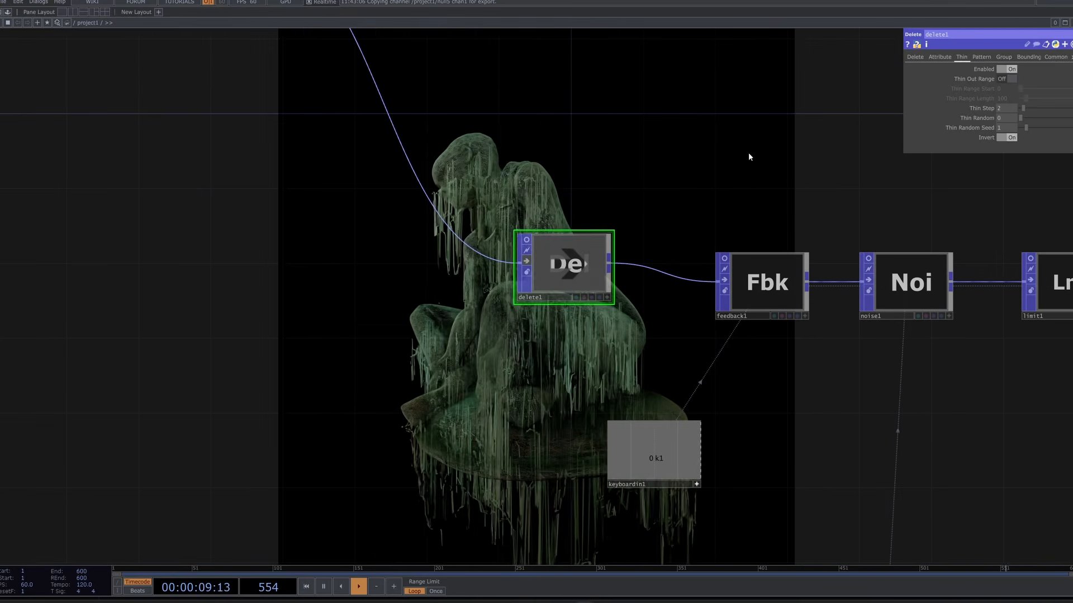
# - Move the rgbkey1 TOP farther from render1 to make room for another operator between them
pyautogui.moveTo(749, 152); pyautogui.dragTo(104, 367)
pyautogui.scroll(-5, 586, 157)
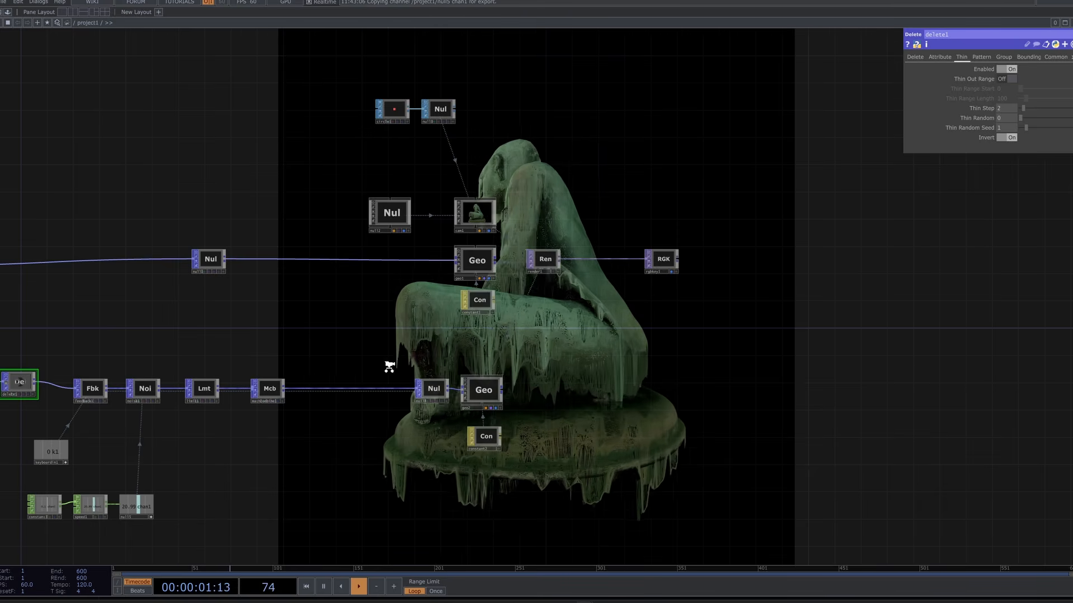
pyautogui.scroll(3, 389, 367)
pyautogui.moveTo(863, 245); pyautogui.dragTo(528, 304)
pyautogui.moveTo(449, 278); pyautogui.dragTo(575, 278)
pyautogui.moveTo(556, 370); pyautogui.dragTo(921, 397)
pyautogui.moveTo(394, 359); pyautogui.dragTo(837, 348)
pyautogui.moveTo(557, 379); pyautogui.dragTo(100, 365)
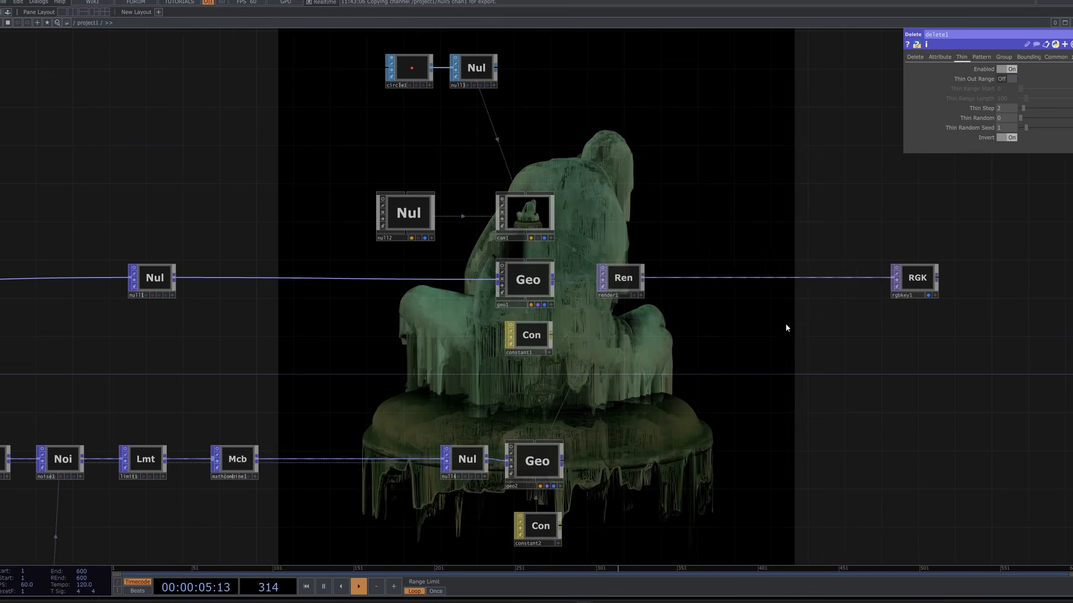
# - Insert a Level TOP between render1 and rgbkey1 and set its brightness to 1.13 and contrast to 1.03
pyautogui.rightClick(730, 279)
pyautogui.click(745, 273)
pyautogui.write('lev')
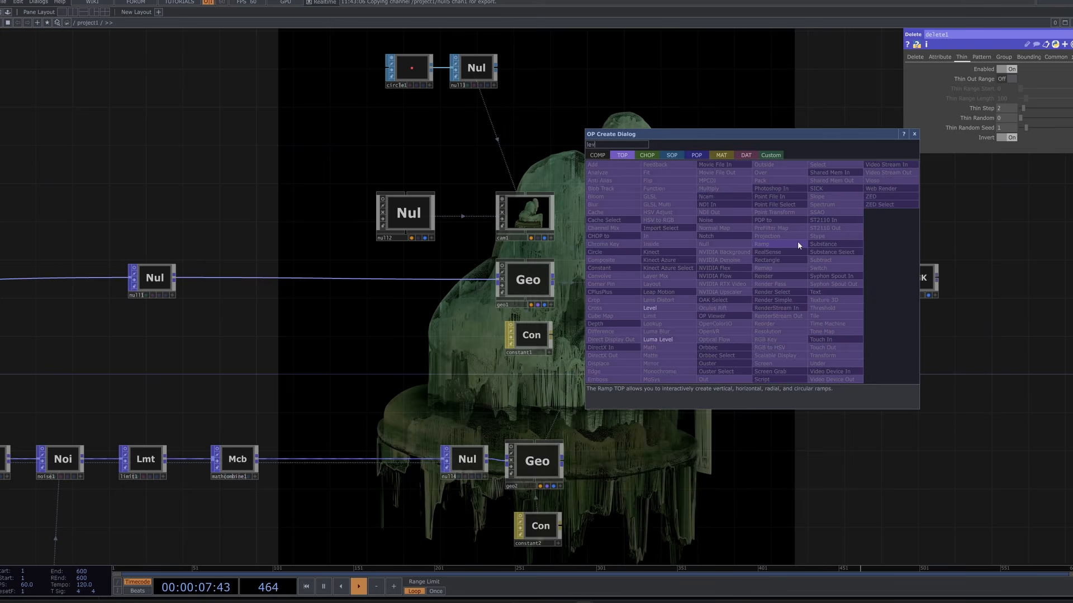
pyautogui.click(663, 309)
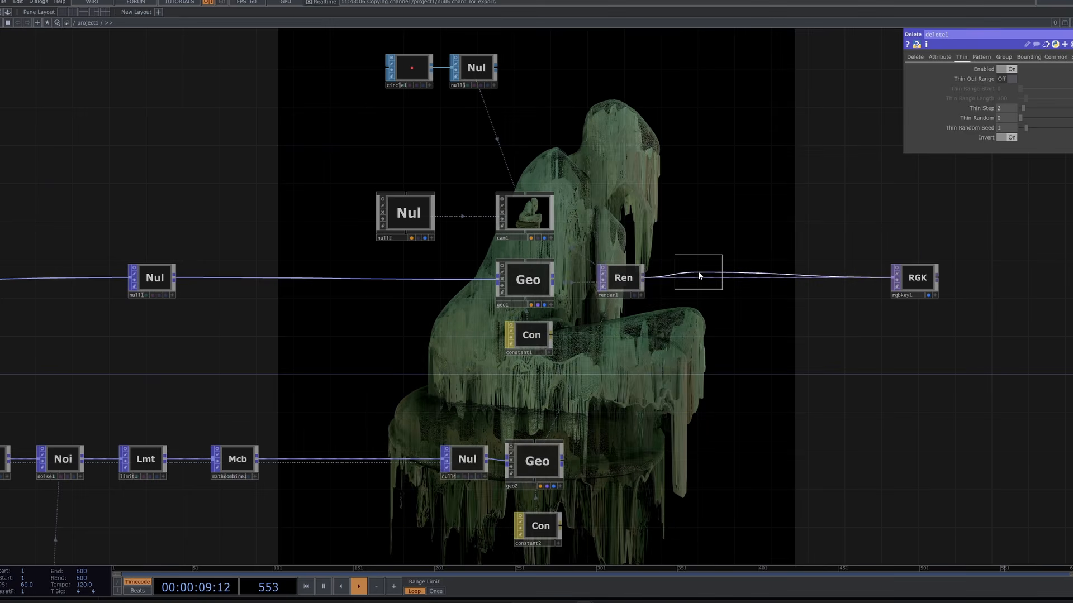
pyautogui.click(698, 277)
pyautogui.moveTo(1043, 99); pyautogui.dragTo(1025, 118)
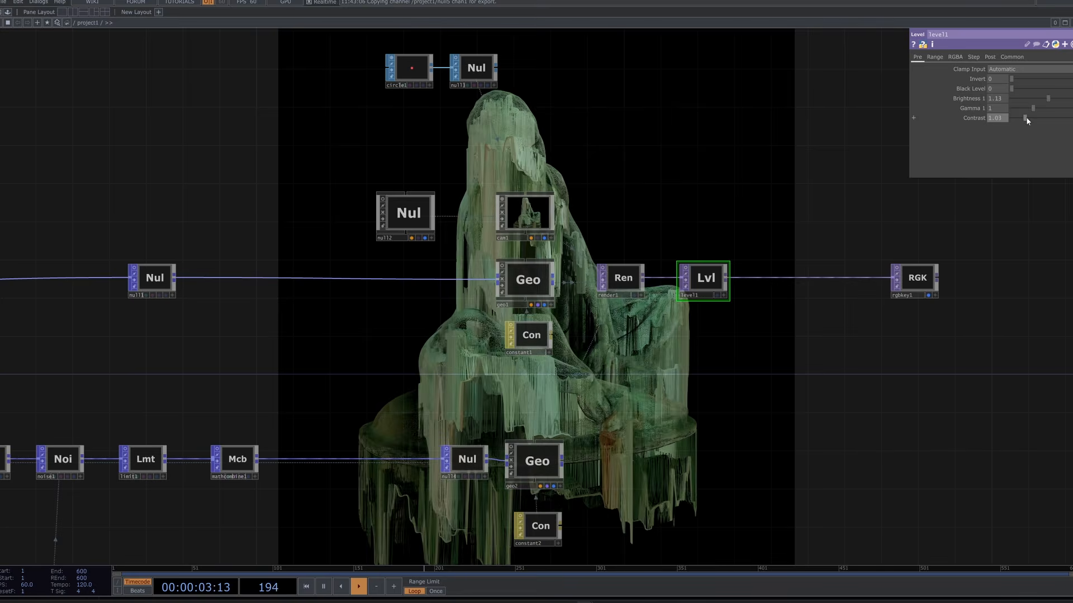
# - Move the filein1 POP farther from transform1 to open a gap for another operator
pyautogui.moveTo(831, 342); pyautogui.dragTo(852, 204)
pyautogui.moveTo(749, 452); pyautogui.dragTo(718, 263)
pyautogui.scroll(-8, 673, 373)
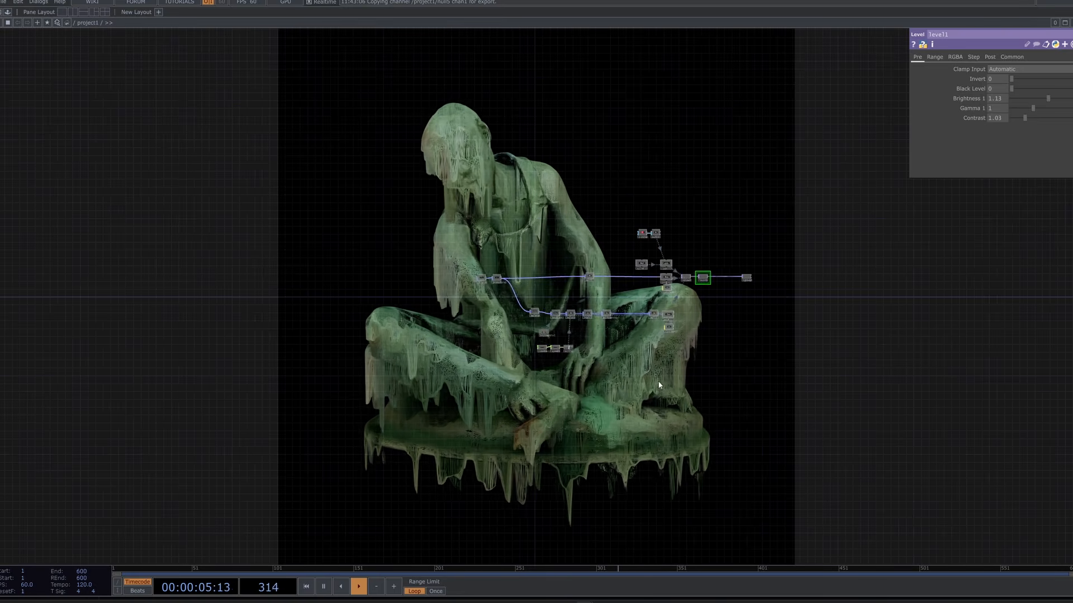
pyautogui.scroll(6, 482, 296)
pyautogui.moveTo(531, 308); pyautogui.dragTo(776, 316)
pyautogui.scroll(3, 709, 270)
pyautogui.scroll(1, 708, 270)
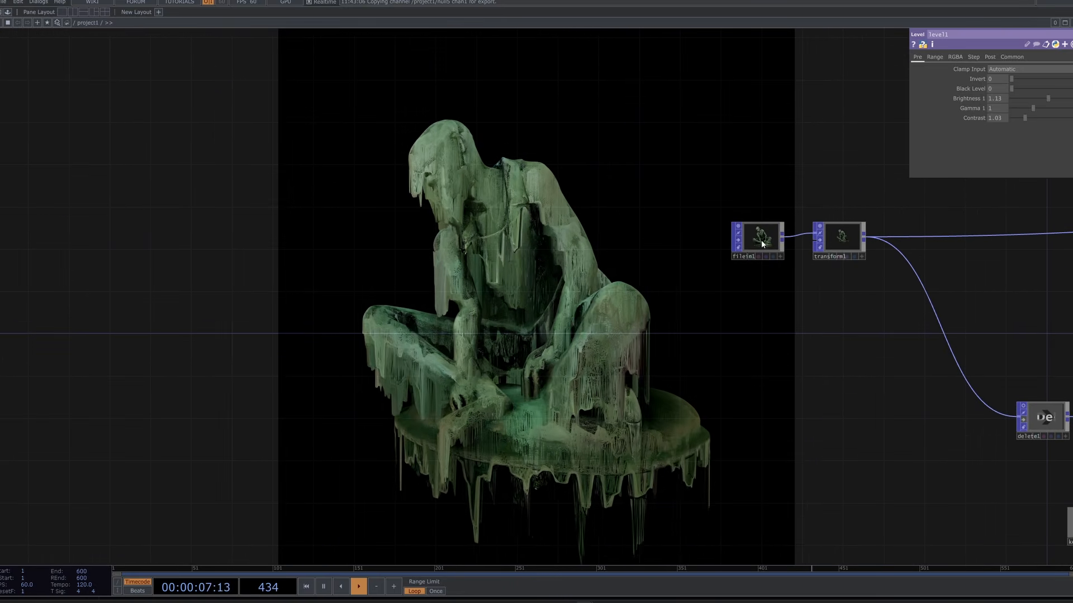
pyautogui.moveTo(761, 240); pyautogui.dragTo(578, 238)
pyautogui.moveTo(496, 189); pyautogui.dragTo(385, 208)
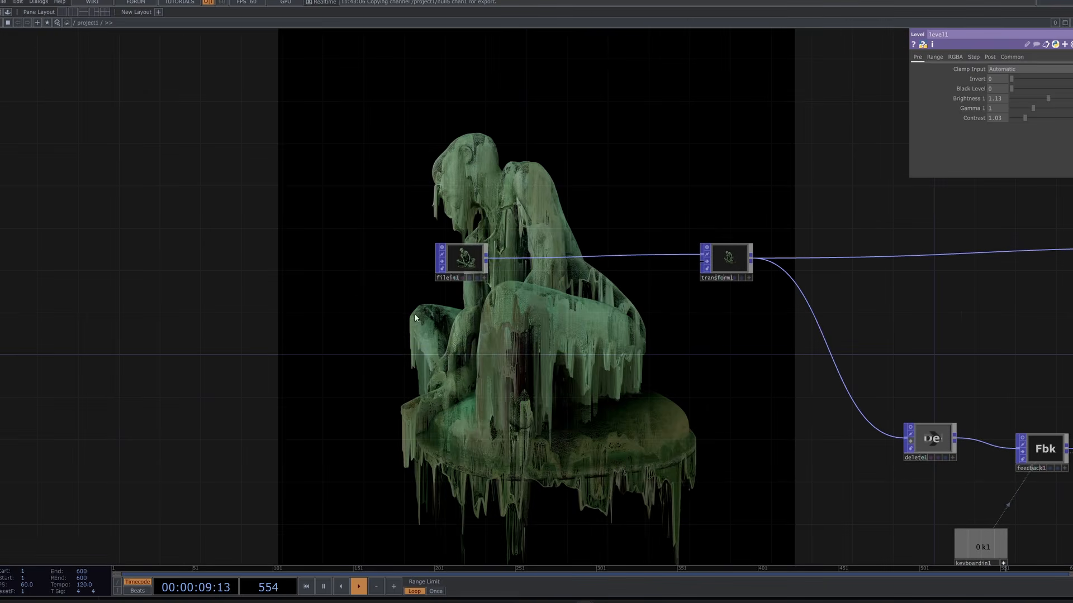
# - Insert a Math POP between filein1 and transform1 and set its Input Attribute Scope to Color
pyautogui.scroll(4, 622, 235)
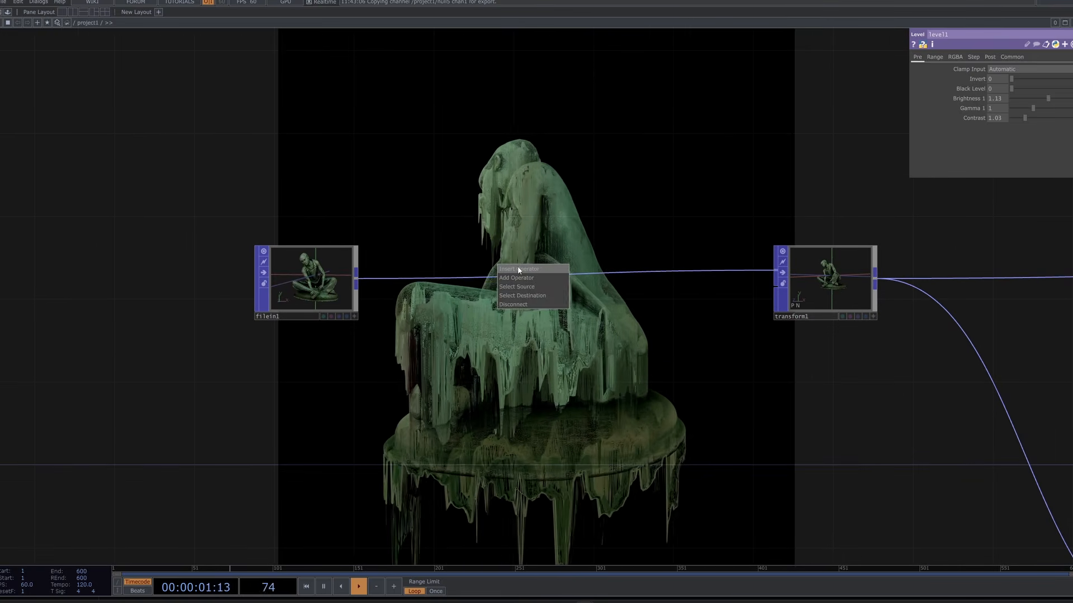
pyautogui.click(518, 269)
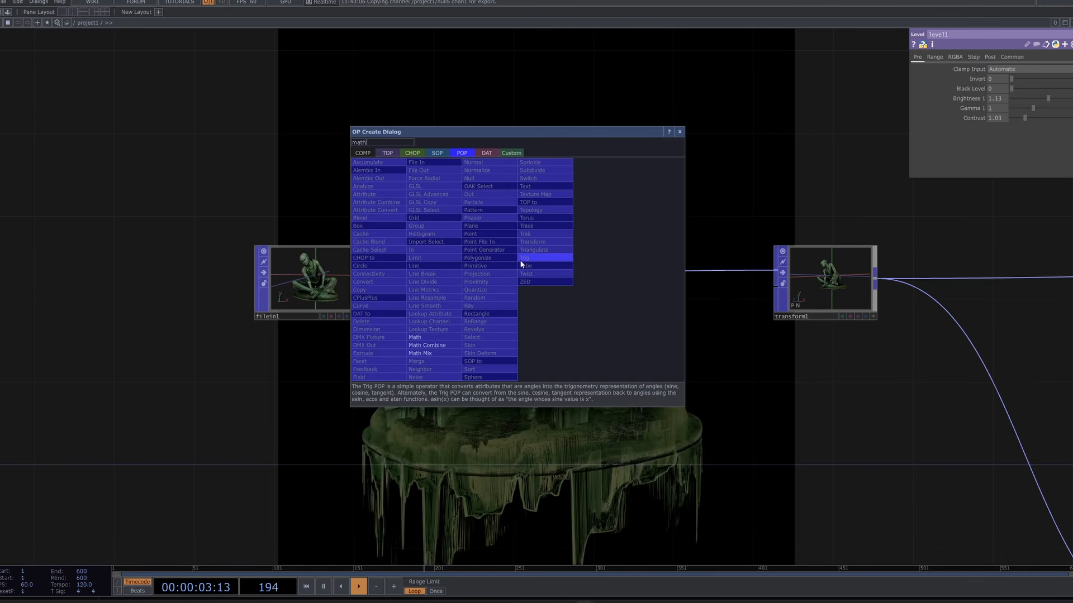
pyautogui.click(441, 337)
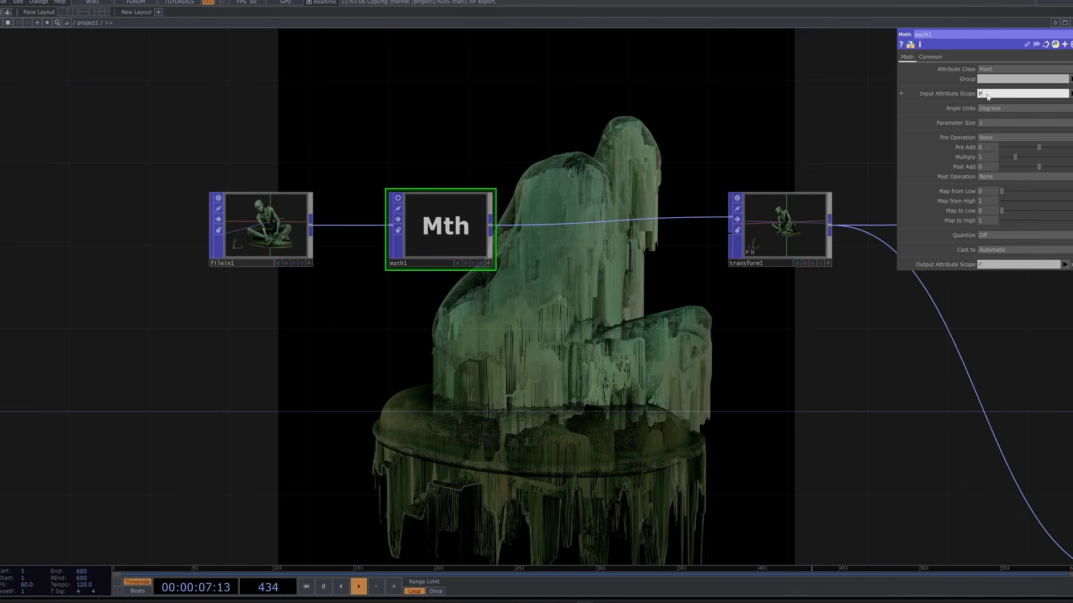
pyautogui.click(1071, 94)
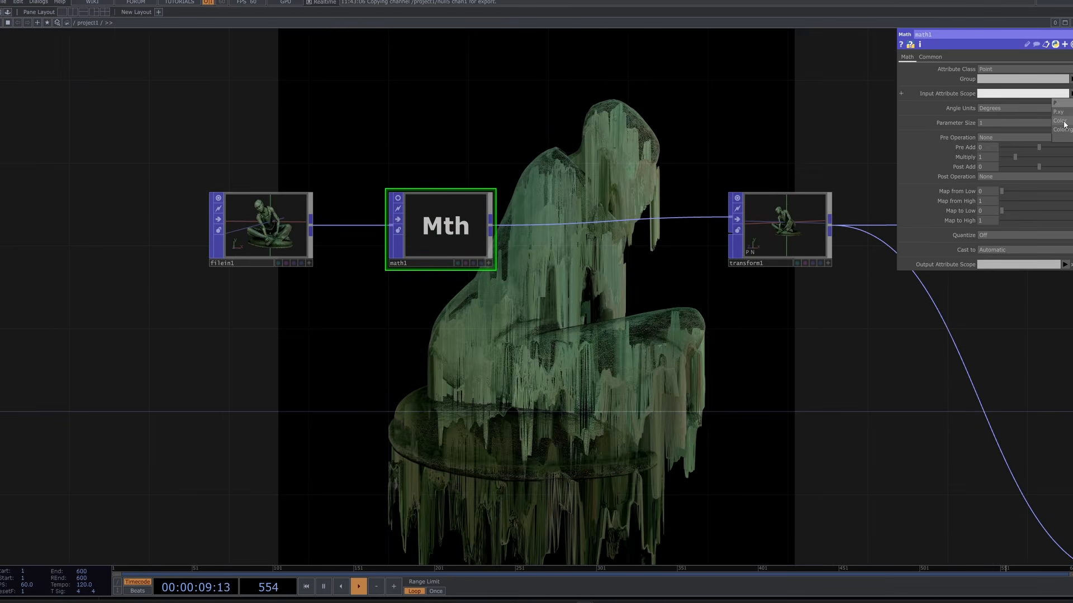
pyautogui.click(1063, 122)
# - Remap the Math POP's colours from the range 0.034–0.886 to the range 0.12–0.823
pyautogui.scroll(4, 540, 219)
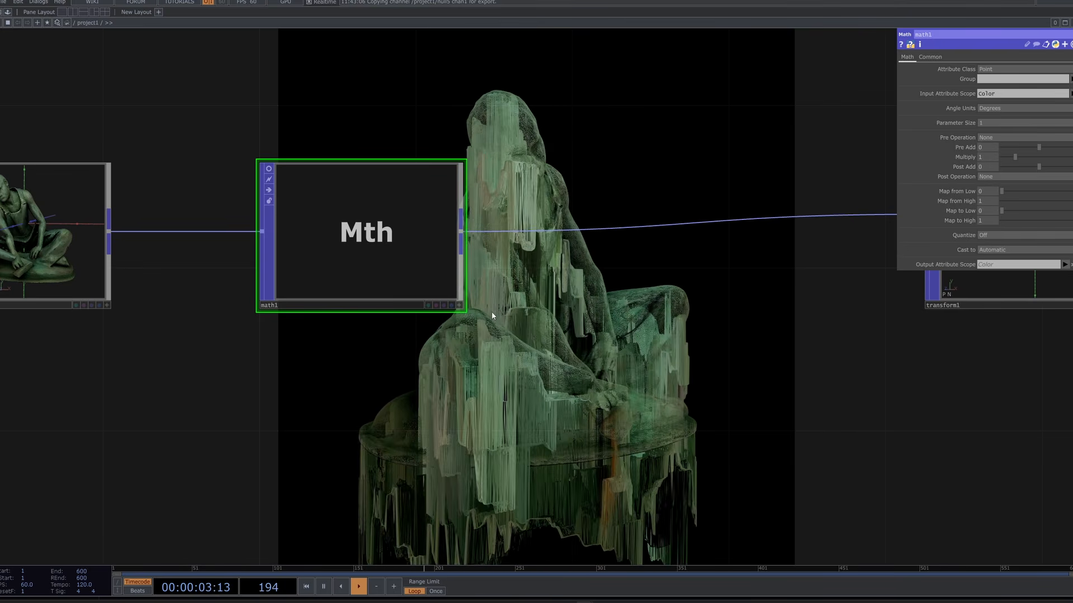
pyautogui.moveTo(590, 278); pyautogui.dragTo(527, 184)
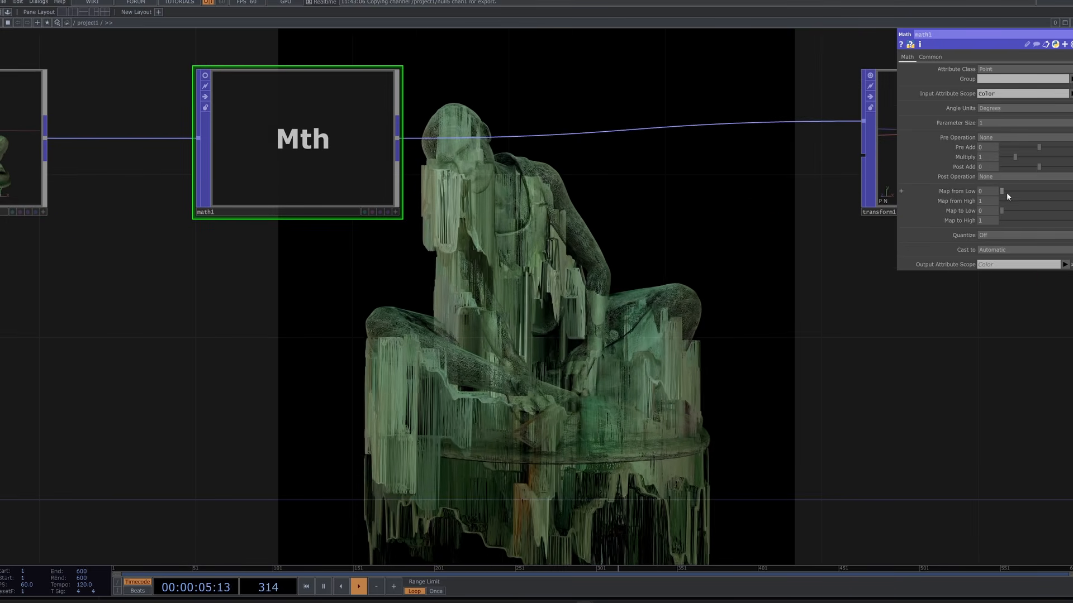
pyautogui.click(1007, 192)
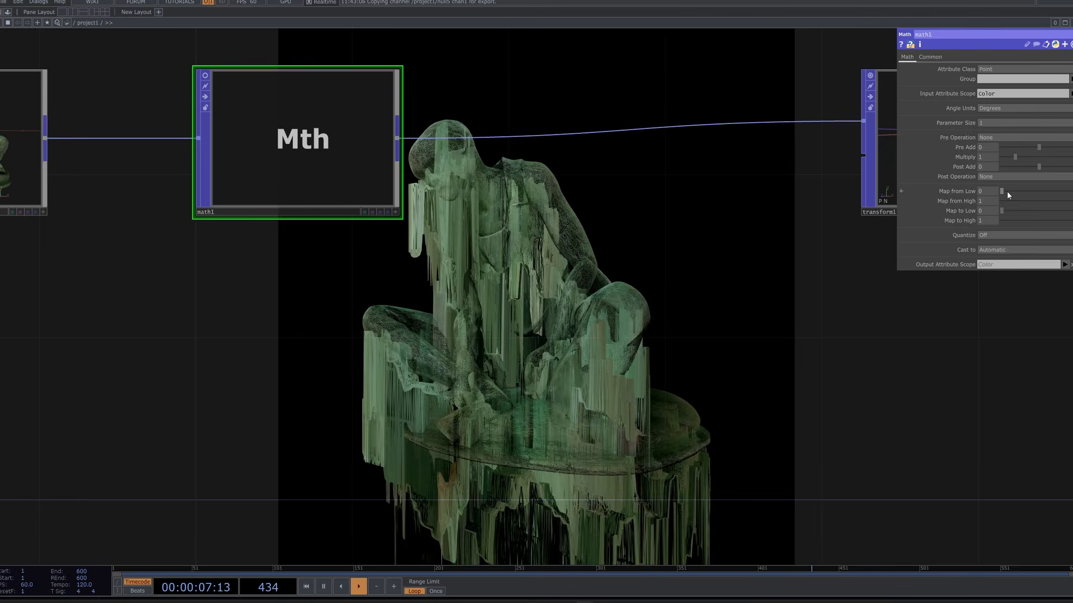
pyautogui.moveTo(1007, 191); pyautogui.dragTo(1010, 211)
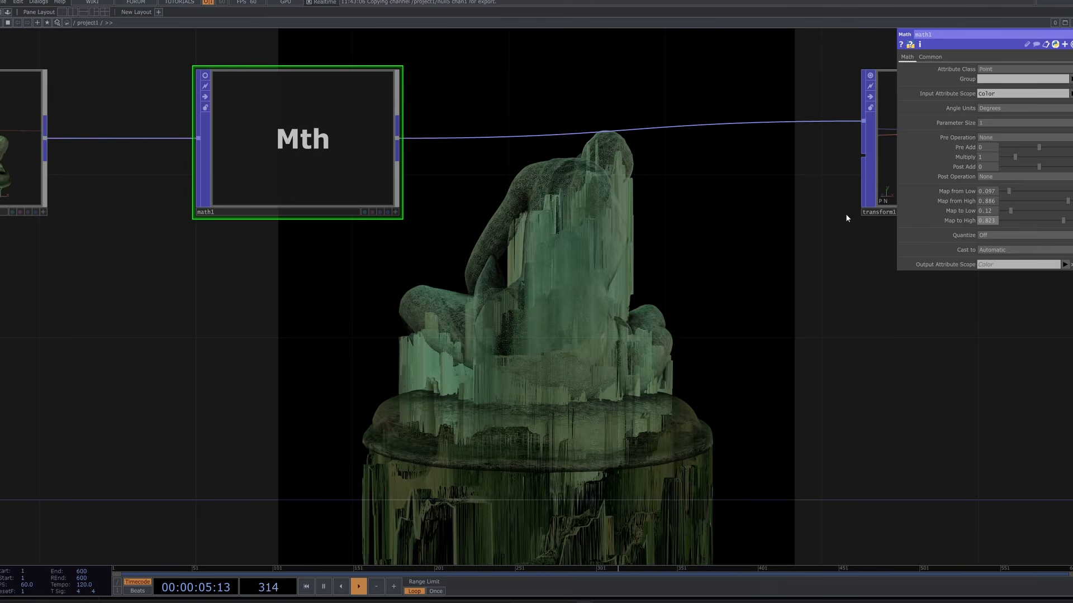
pyautogui.scroll(-3, 620, 303)
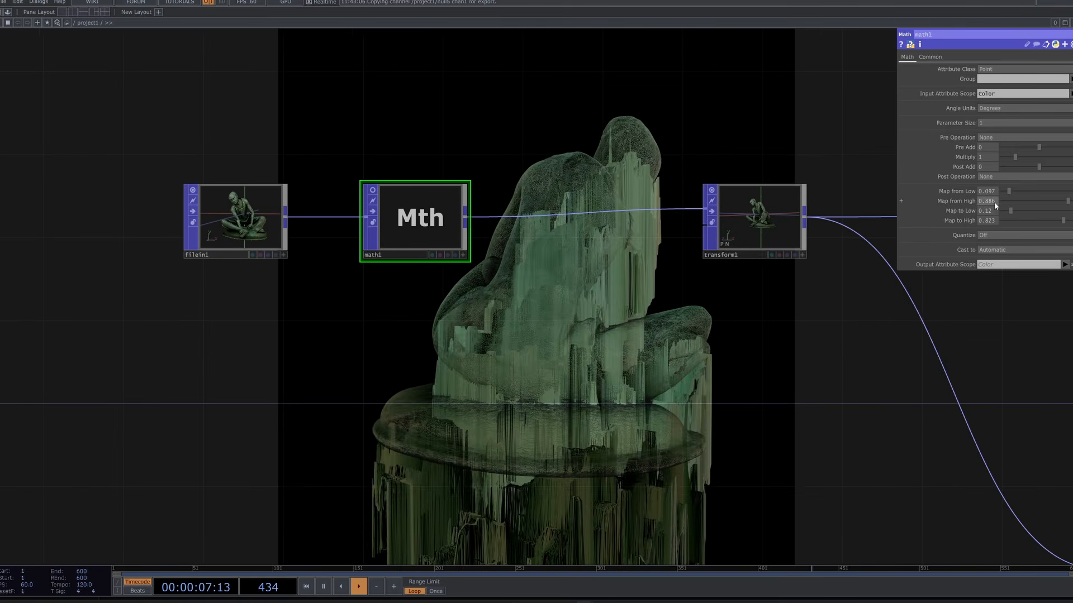
pyautogui.moveTo(1008, 191); pyautogui.dragTo(1000, 191)
pyautogui.moveTo(439, 361); pyautogui.dragTo(184, 332)
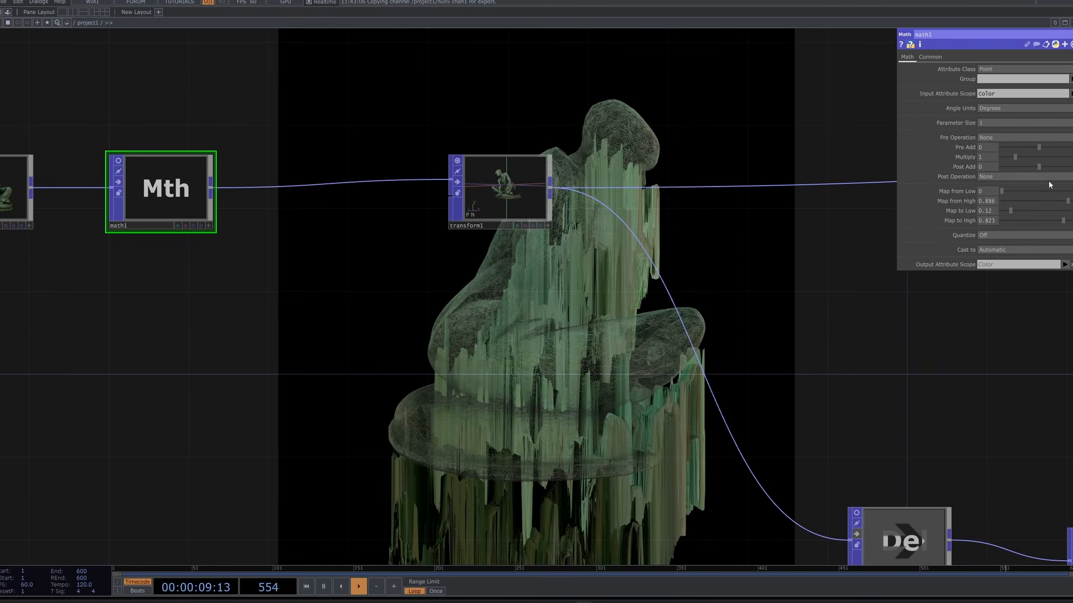
pyautogui.moveTo(1007, 190); pyautogui.dragTo(1004, 190)
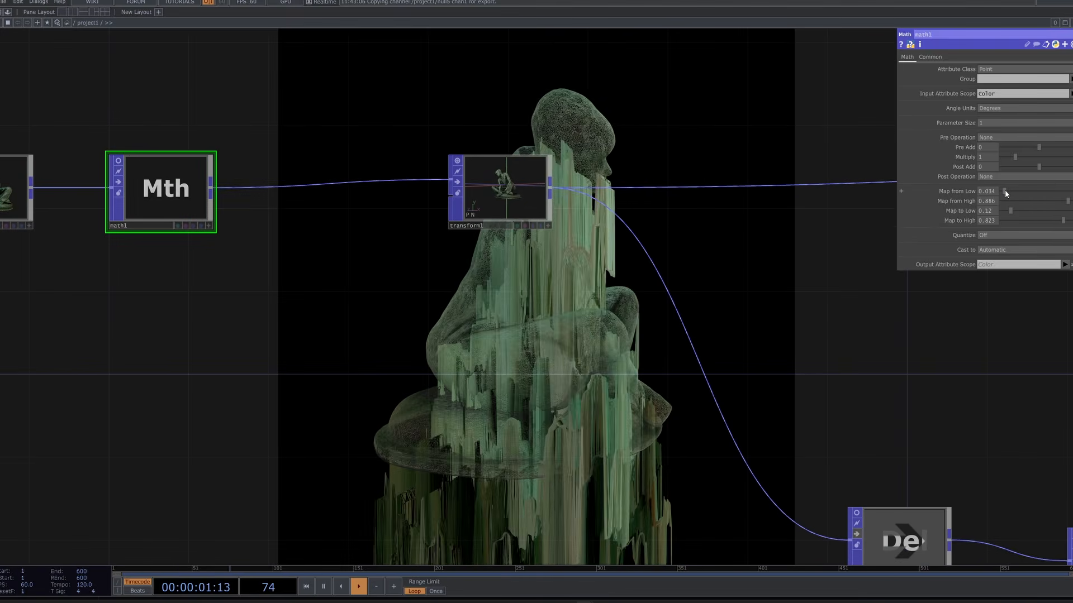
# - Examine the colour-remapped statue and its drips as it rotates behind the operator network
pyautogui.moveTo(325, 395); pyautogui.dragTo(657, 317)
pyautogui.moveTo(561, 350); pyautogui.dragTo(435, 167)
pyautogui.scroll(-4, 470, 392)
pyautogui.moveTo(472, 408); pyautogui.dragTo(255, 102)
pyautogui.scroll(-4, 462, 271)
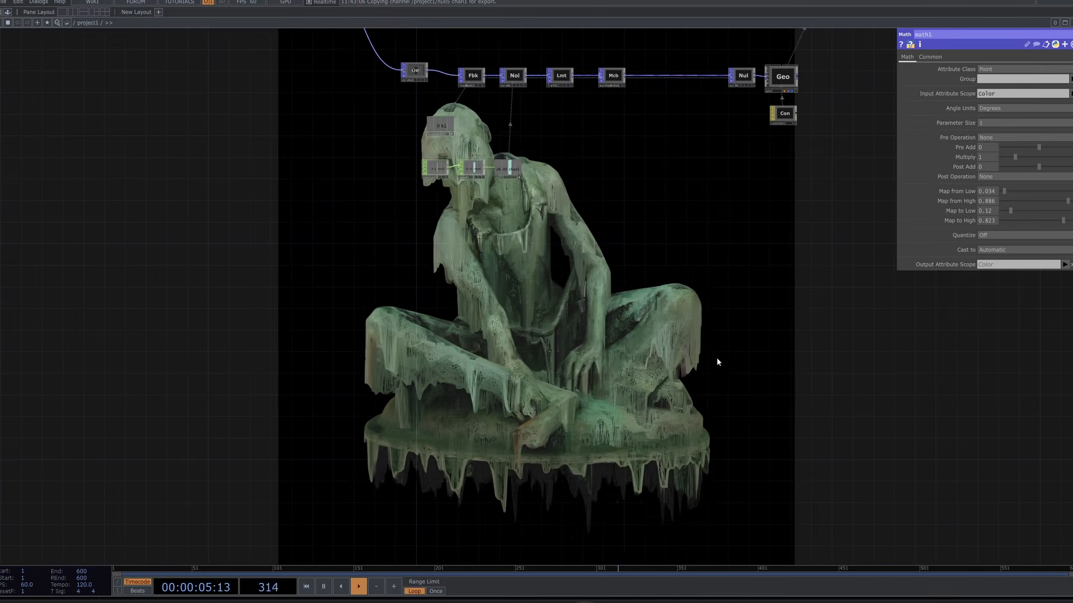
pyautogui.moveTo(718, 362); pyautogui.dragTo(742, 405)
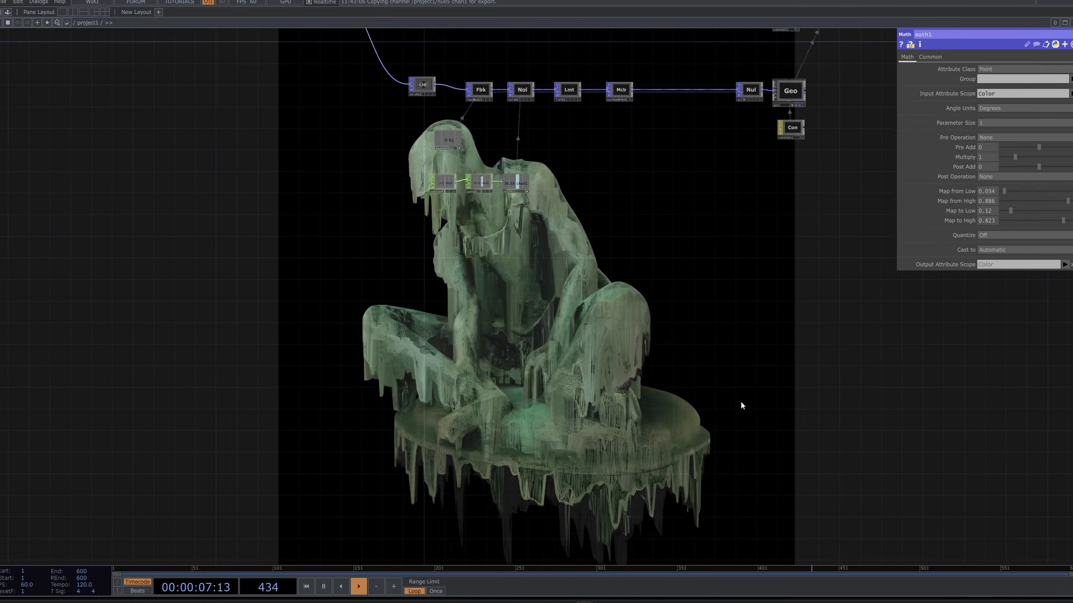
pyautogui.moveTo(658, 378); pyautogui.dragTo(635, 536)
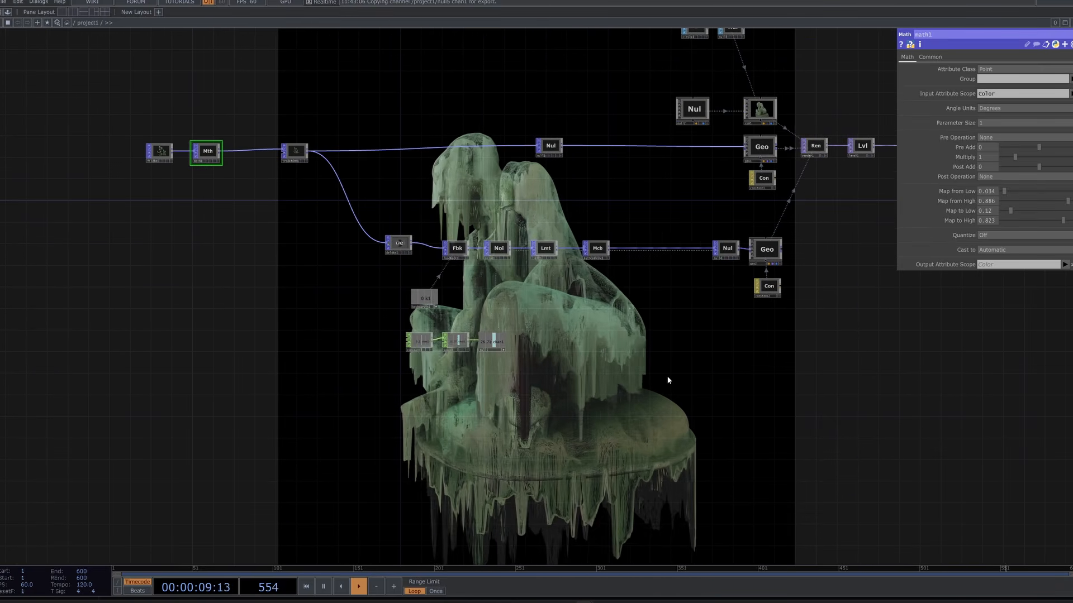
pyautogui.scroll(6, 336, 226)
pyautogui.moveTo(362, 354); pyautogui.dragTo(333, 391)
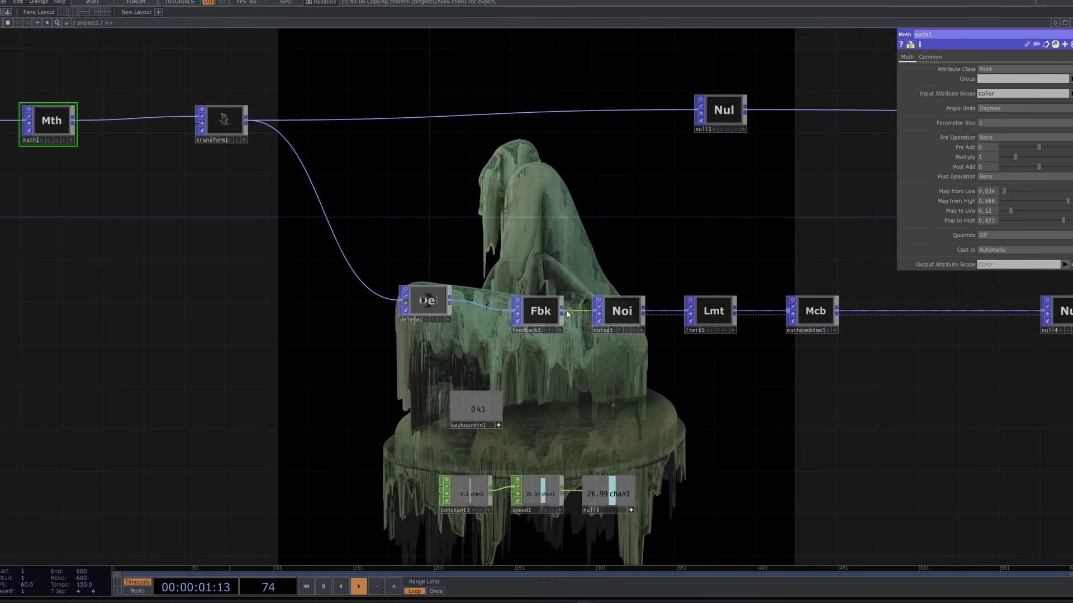
# - Review the complete operator network from the colour Math POP through the feedback chain, geometry, render and level operators against the rotating statue
pyautogui.moveTo(431, 330); pyautogui.dragTo(431, 320)
pyautogui.moveTo(559, 206); pyautogui.dragTo(285, 258)
pyautogui.moveTo(696, 270); pyautogui.dragTo(480, 291)
pyautogui.scroll(-6, 490, 293)
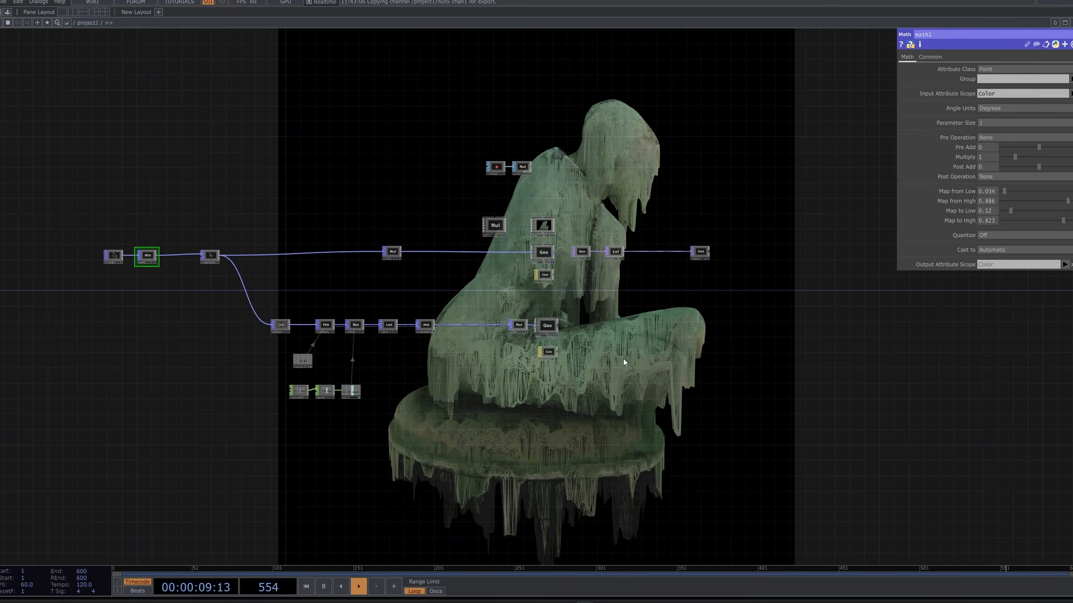
pyautogui.scroll(5, 338, 306)
pyautogui.moveTo(755, 499); pyautogui.dragTo(370, 369)
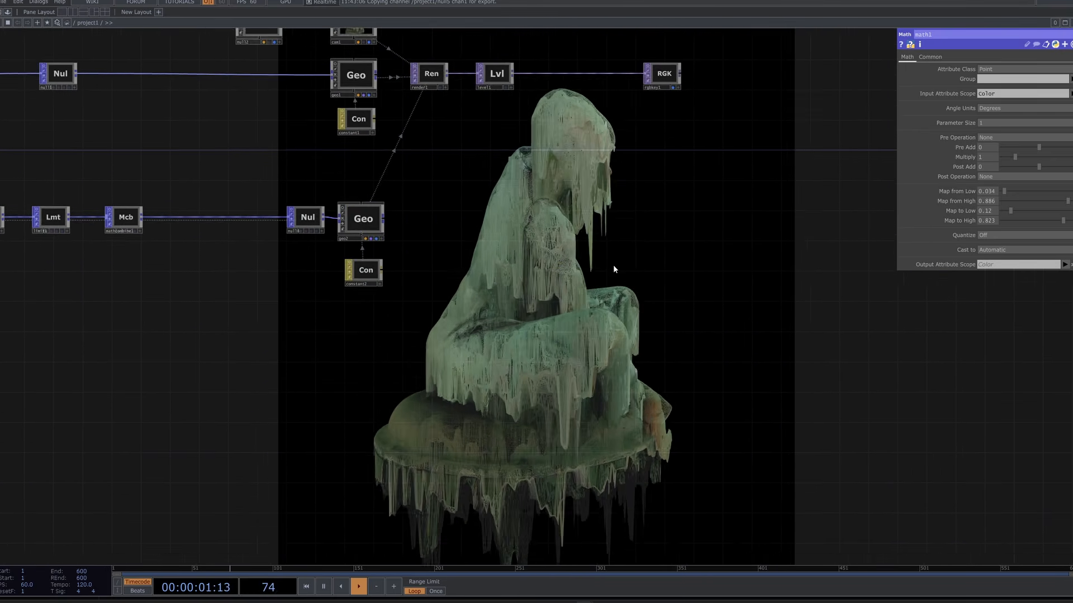
pyautogui.moveTo(530, 136); pyautogui.dragTo(440, 152)
pyautogui.moveTo(545, 264)
pyautogui.mouseDown()
pyautogui.moveTo(632, 302)
pyautogui.moveTo(690, 308)
pyautogui.moveTo(785, 277)
pyautogui.mouseUp()
pyautogui.moveTo(602, 355); pyautogui.dragTo(736, 353)
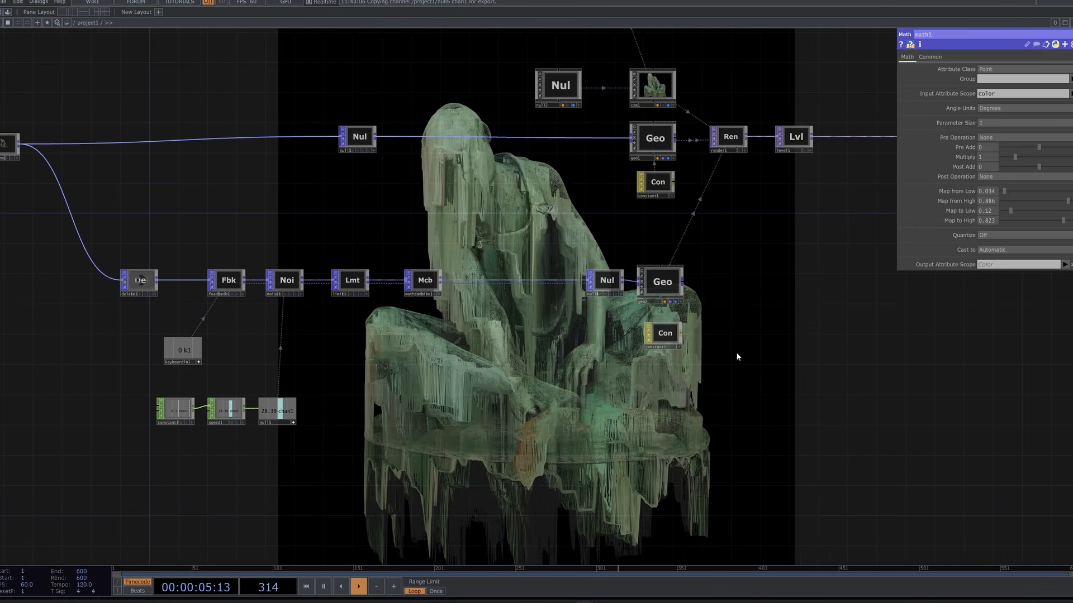
pyautogui.moveTo(705, 434)
pyautogui.mouseDown()
pyautogui.moveTo(848, 413)
pyautogui.moveTo(689, 367)
pyautogui.mouseUp()
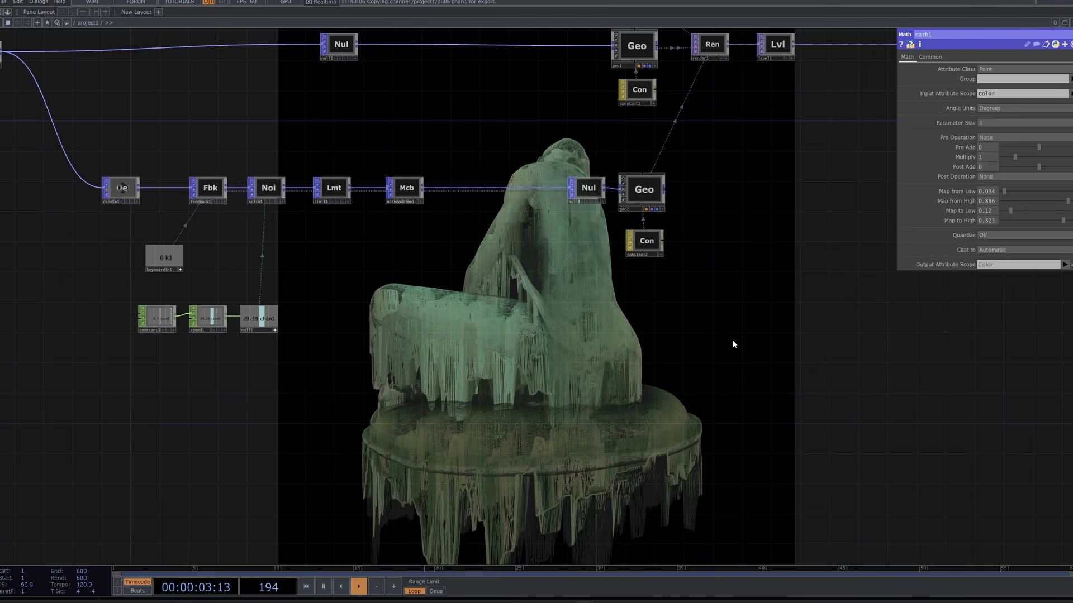
pyautogui.press('h')
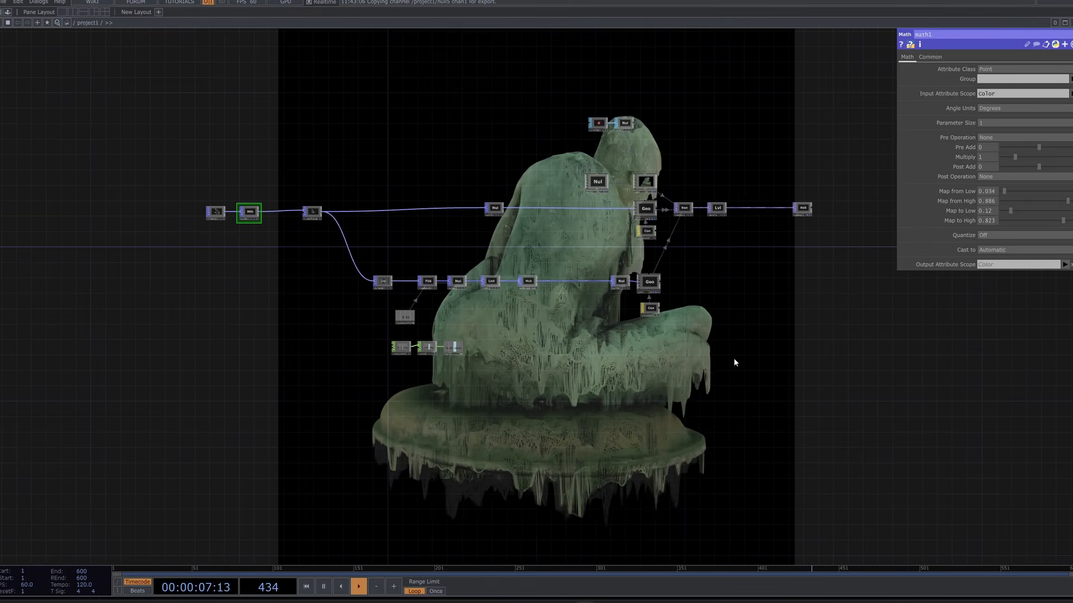
pyautogui.scroll(3, 726, 235)
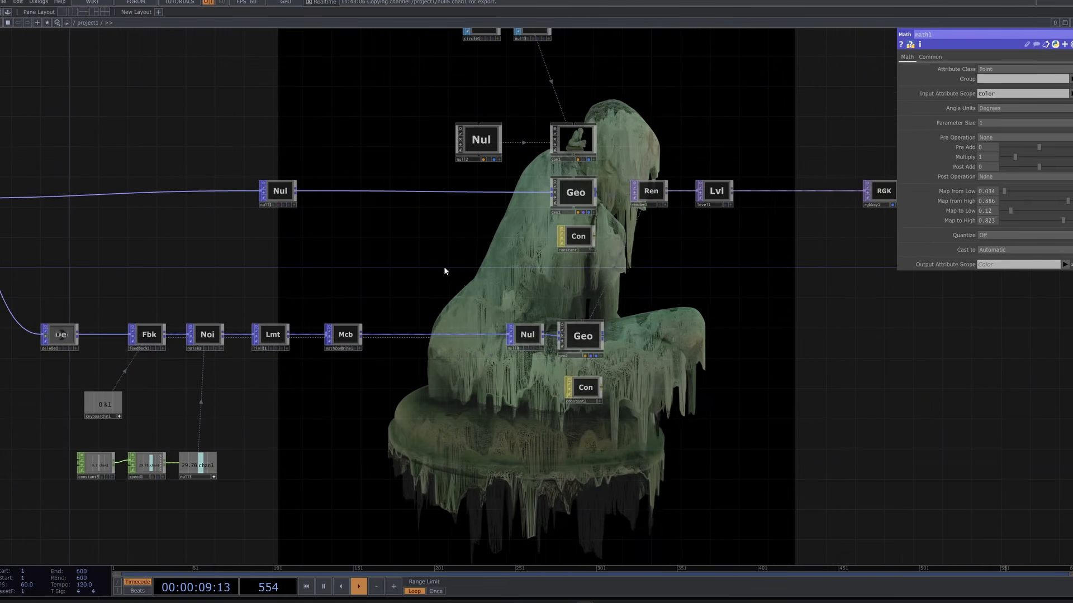
pyautogui.scroll(-5, 647, 337)
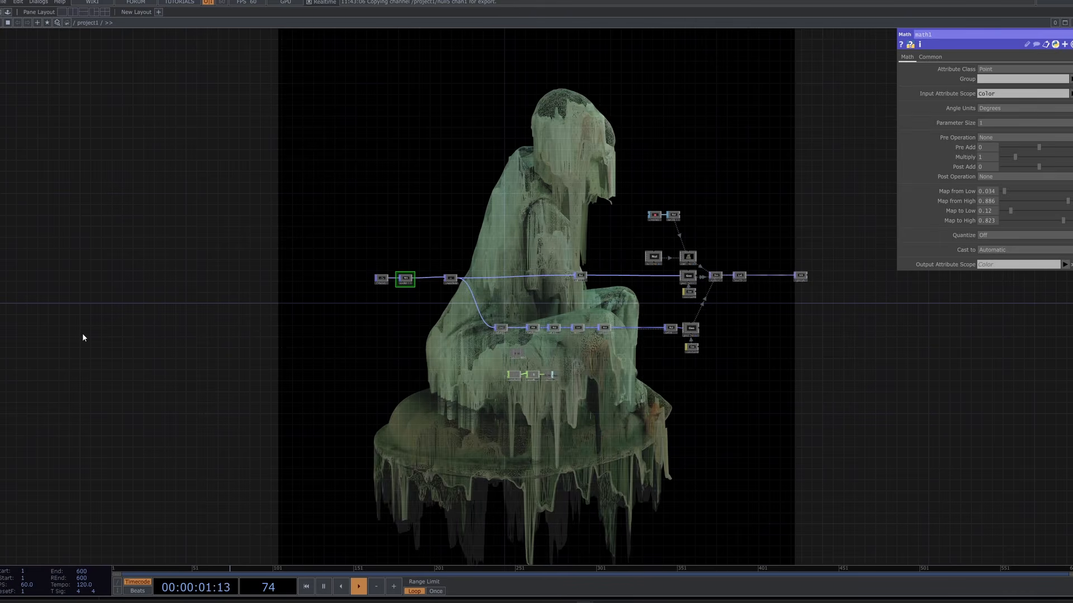